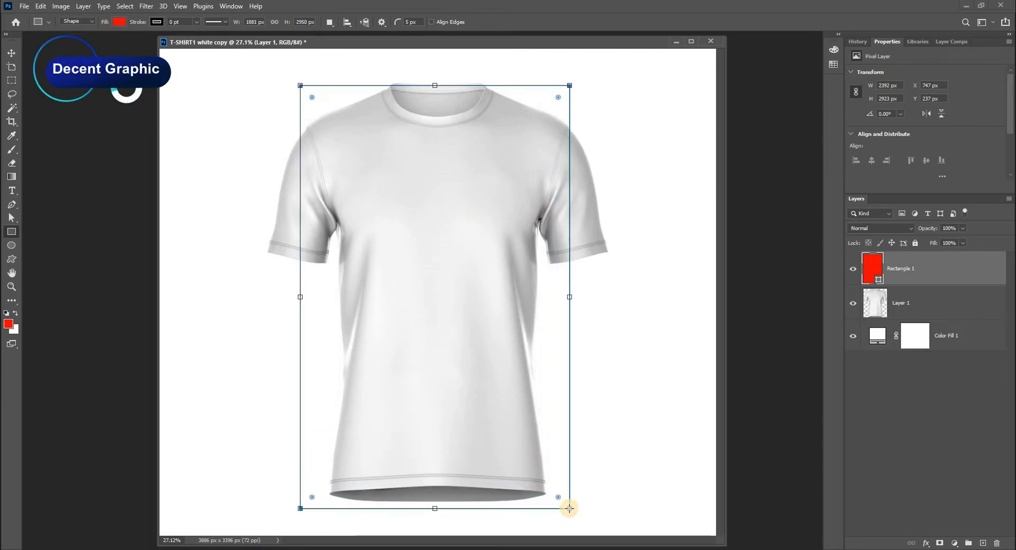
Hide the red Rectangle 1 layer and load the Layer 1 T-shirt outline as a selection
key("v")
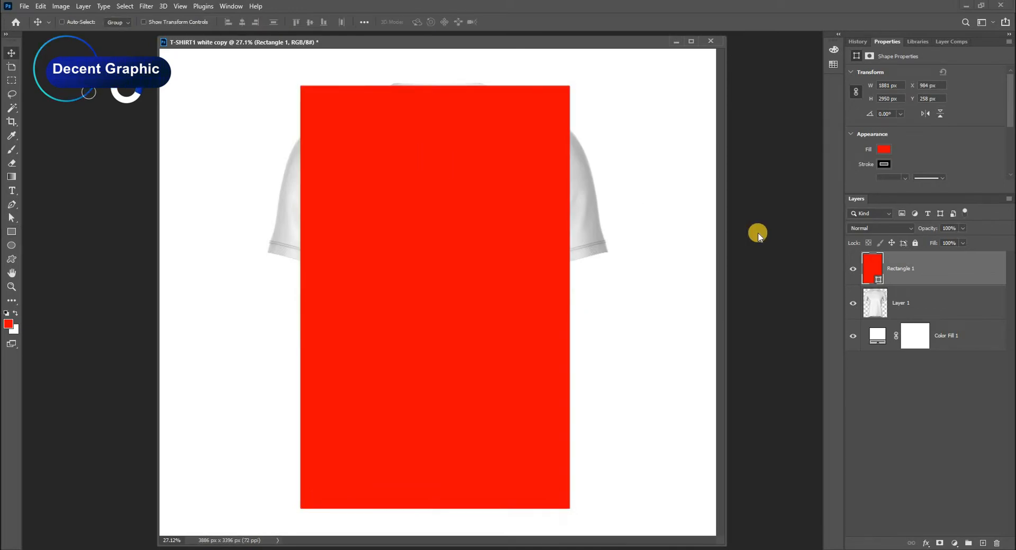
left_click(854, 270)
left_click(870, 300)
left_click(874, 302, "ctrl")
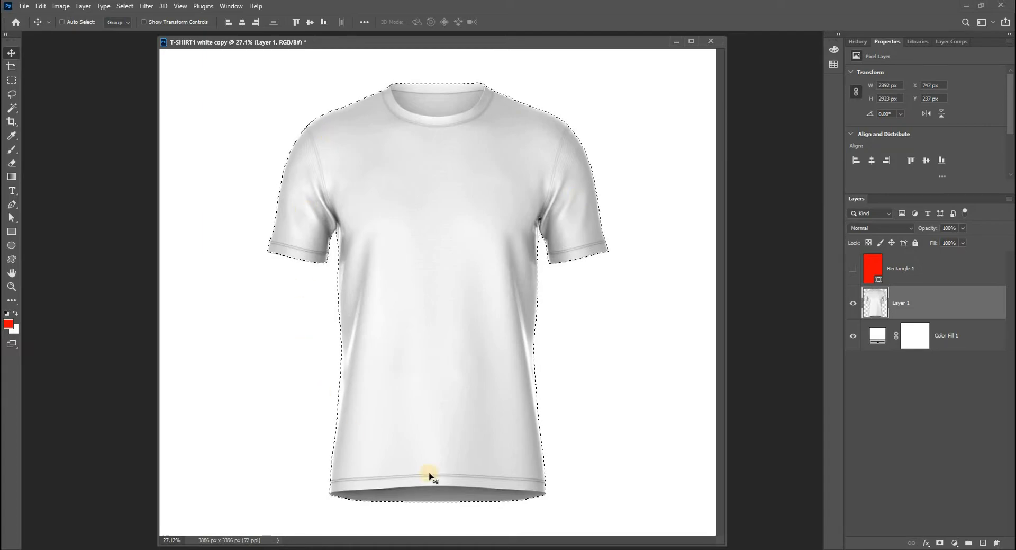
Start a subtracting Polygonal Lasso outline beyond the right shoulder and trace the right sleeve seam down toward the armpit
key("ctrl+space")
left_click_drag(560, 129, 582, 124)
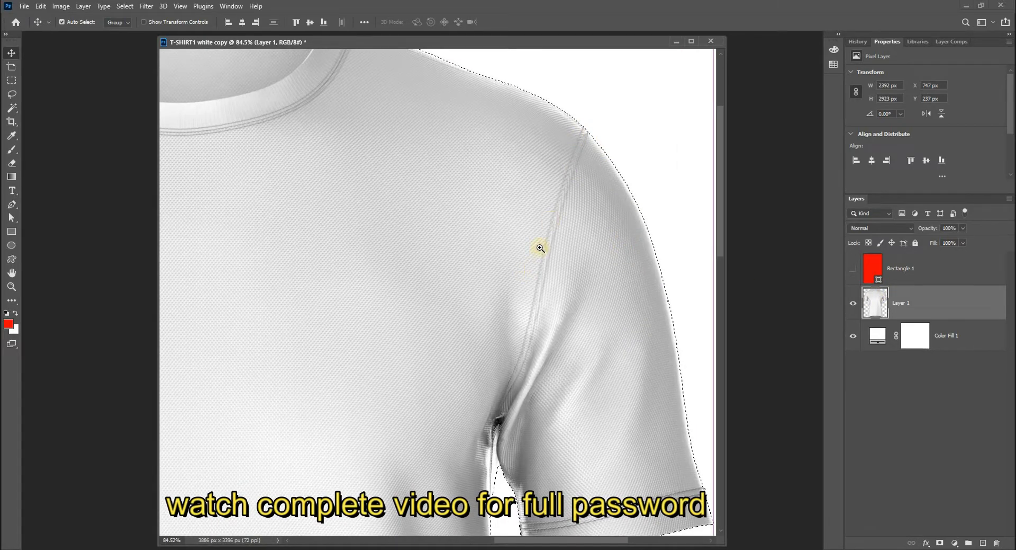
left_click_drag(466, 272, 514, 288)
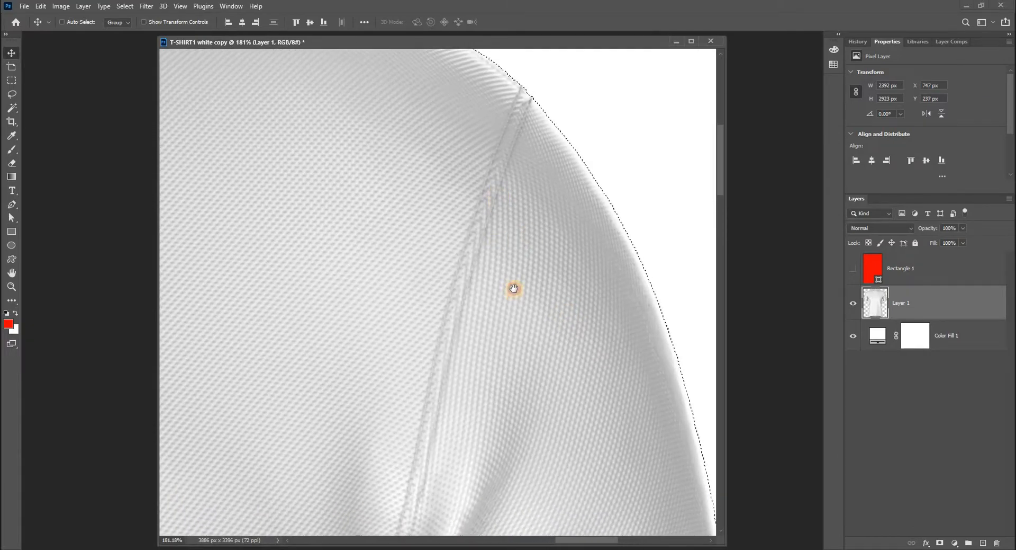
key("l")
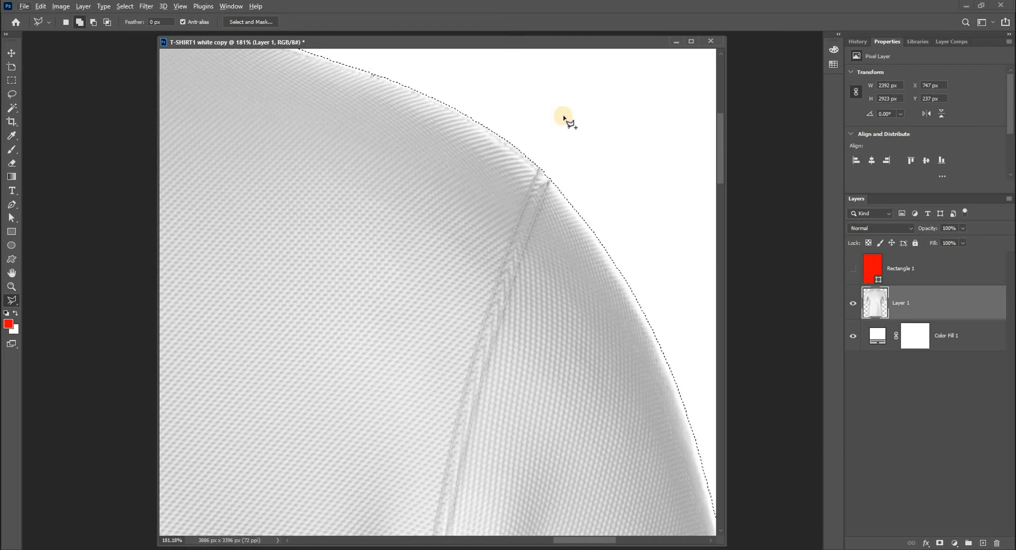
key("alt")
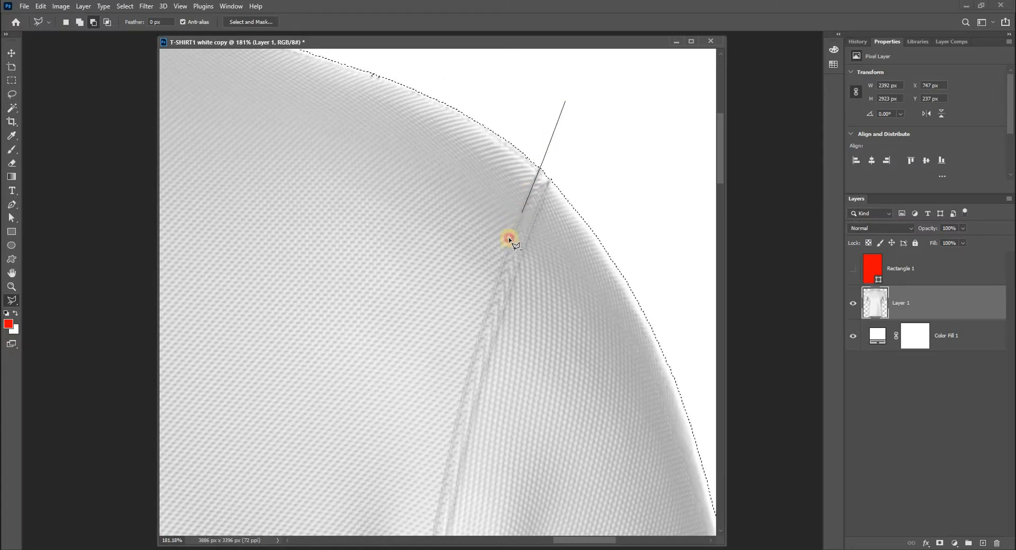
left_click(485, 313)
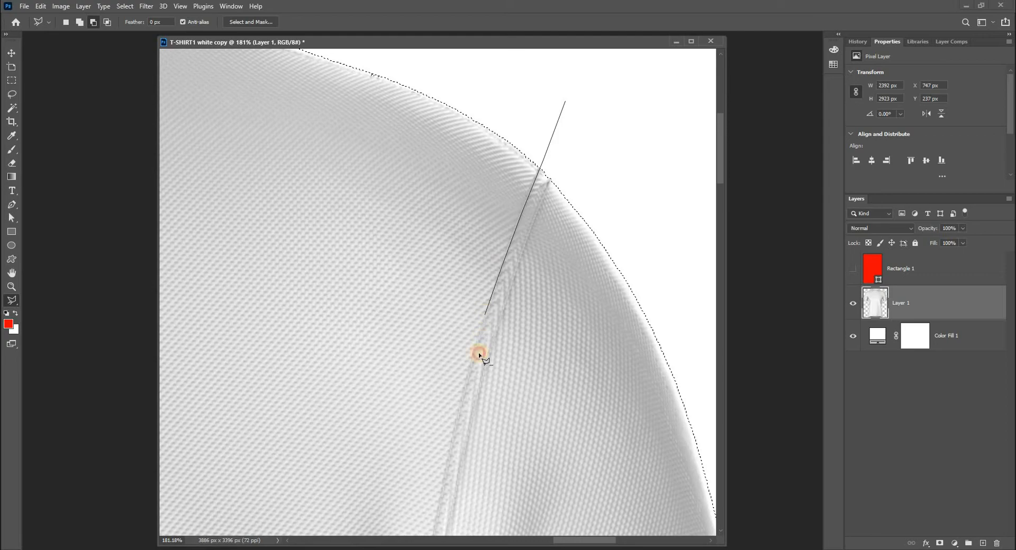
scroll(485, 125, "down", 3)
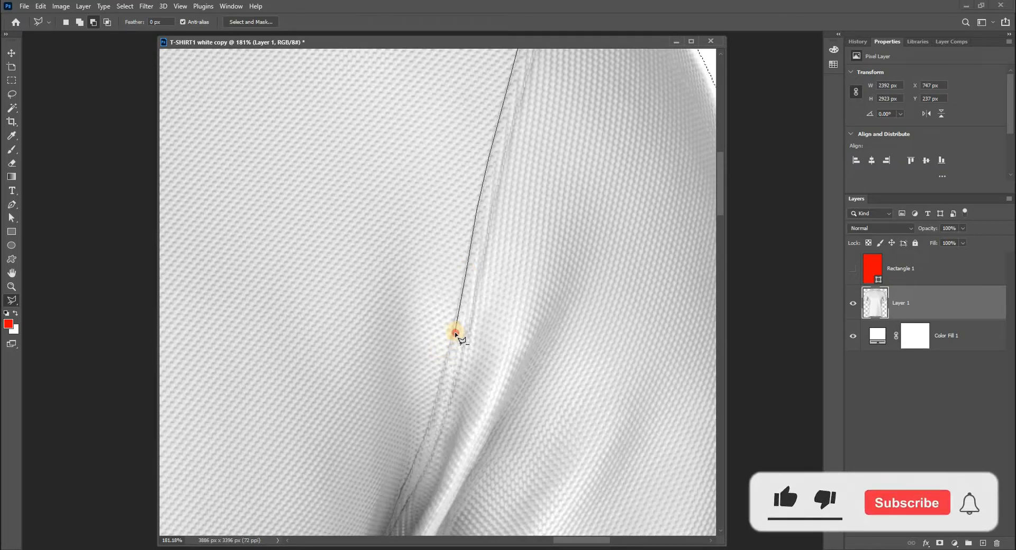
left_click(443, 383)
left_click(426, 433)
key("space")
left_click_drag(420, 443, 512, 198)
left_click(500, 232)
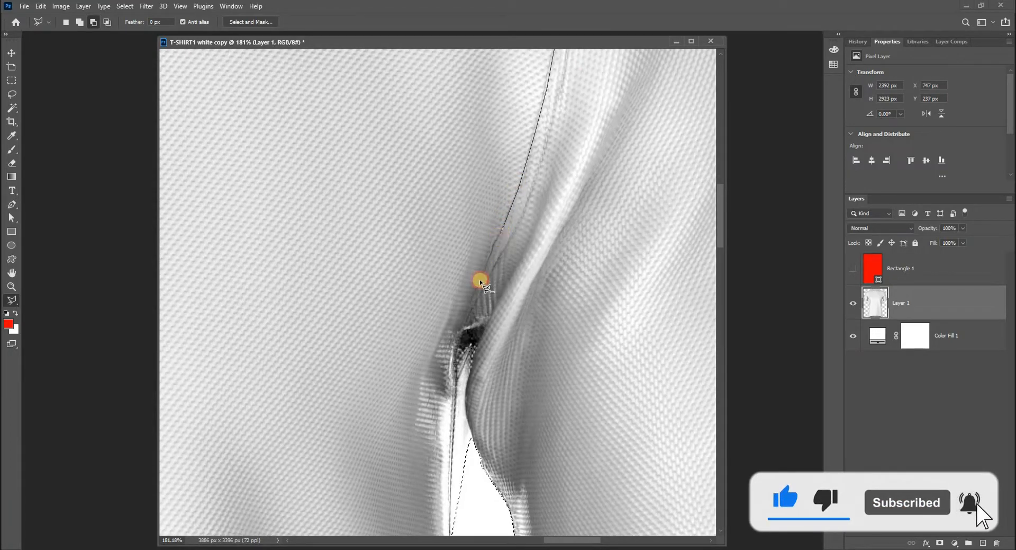
Continue the lasso outline around the right armpit fold and into the gap between sleeve and body
key("space")
left_click_drag(460, 332, 504, 207)
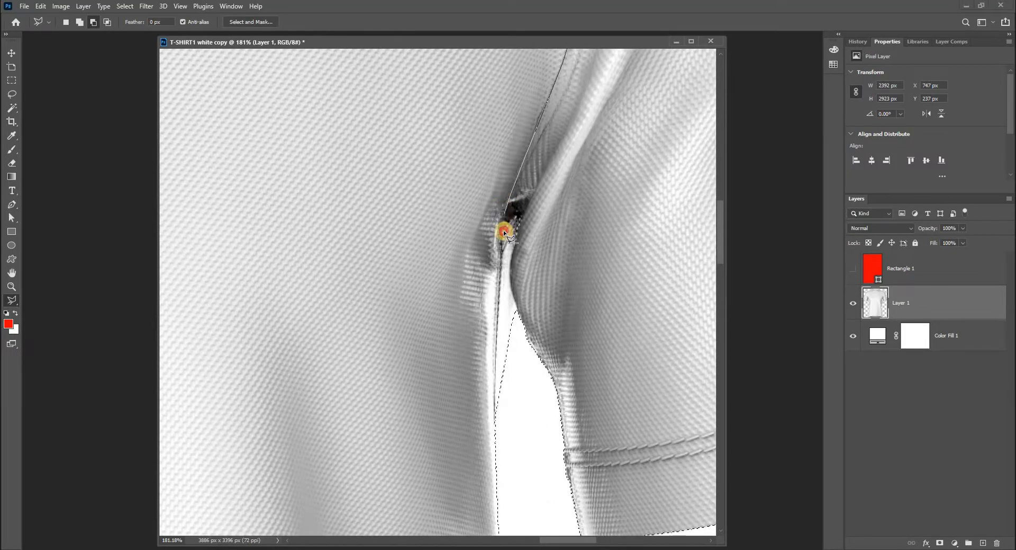
key("space")
left_click_drag(511, 224, 510, 232)
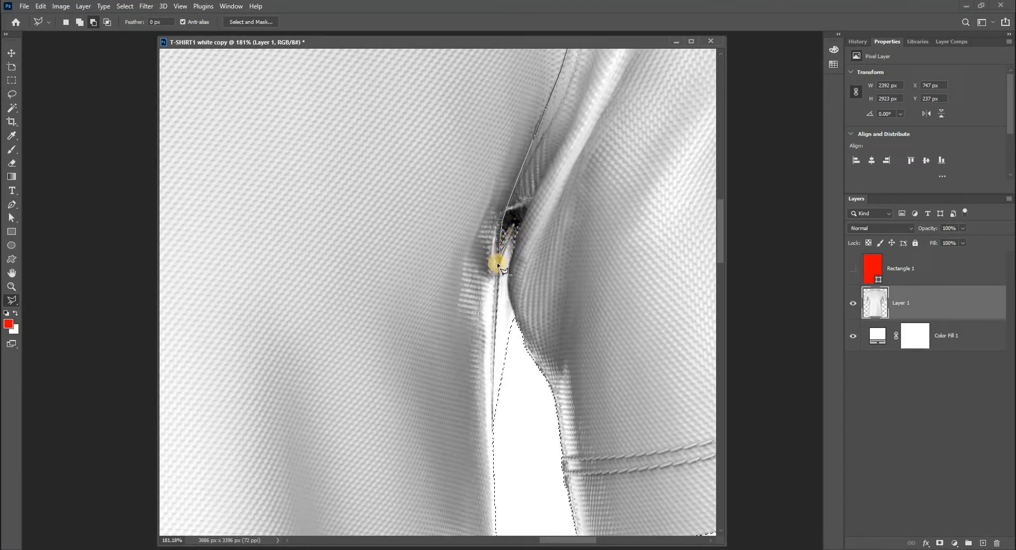
left_click(498, 258)
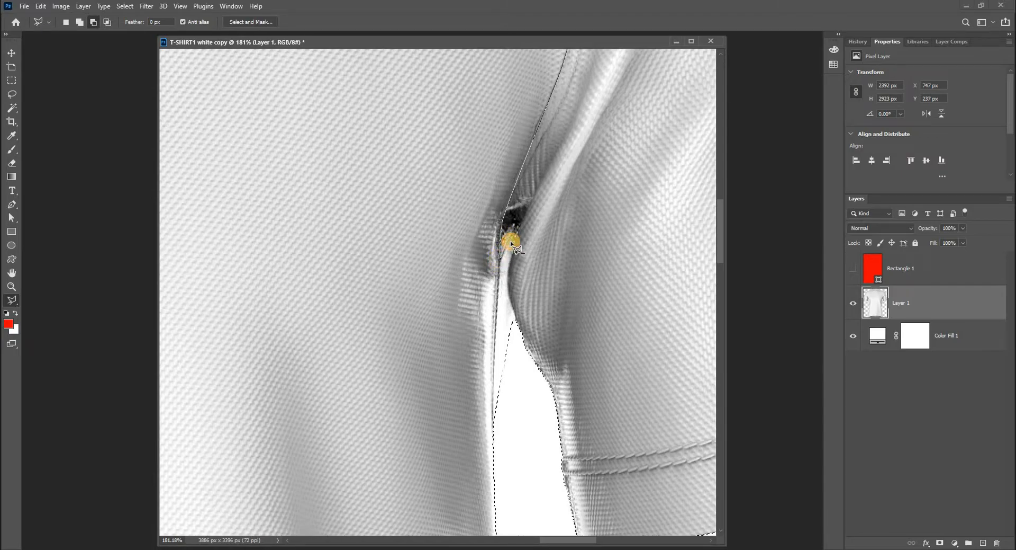
left_click(513, 226)
left_click(511, 261)
left_click(509, 286)
left_click(514, 321)
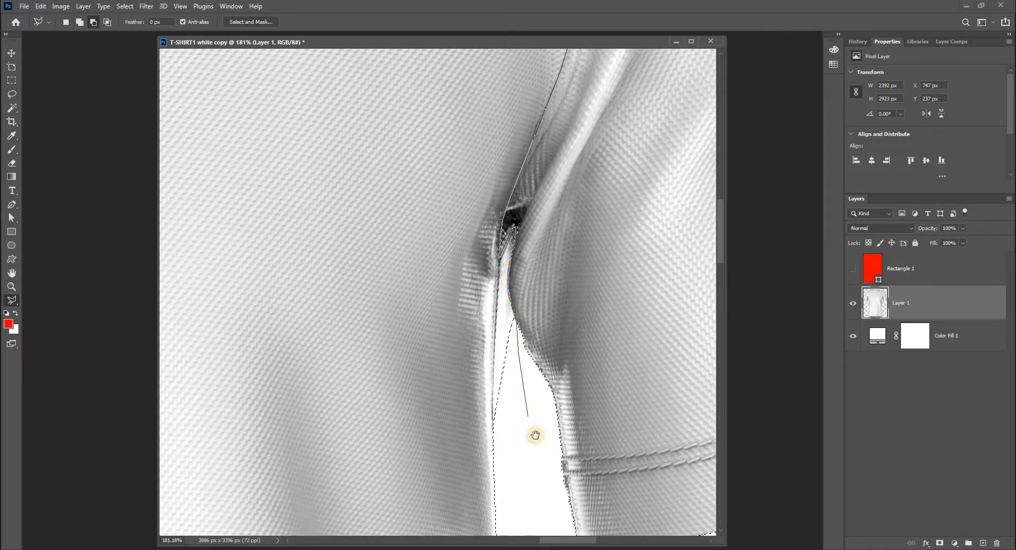
Close the lasso outline around the outside of the right sleeve to subtract that sleeve from the selection
left_click_drag(532, 436, 524, 318)
scroll(524, 318, "down", 5)
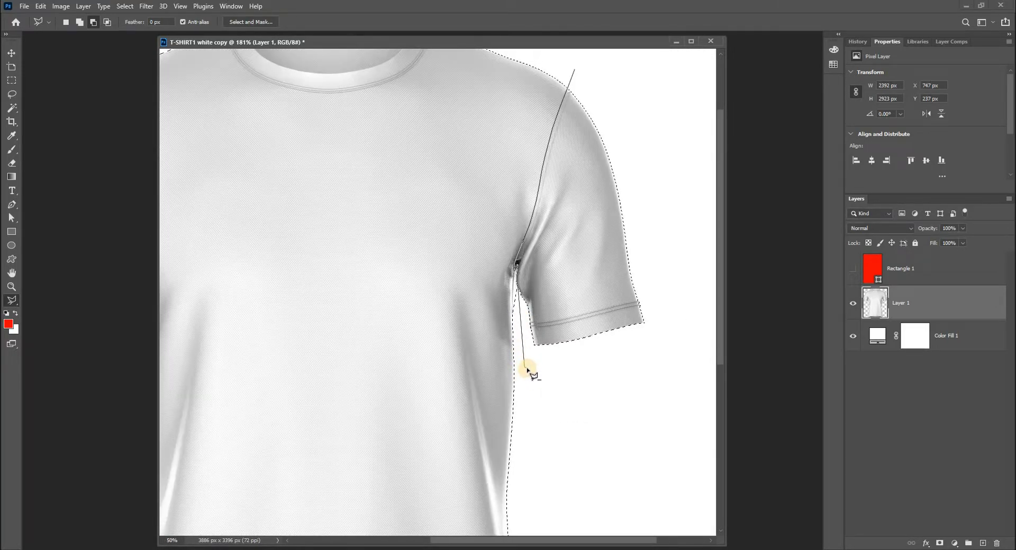
scroll(528, 367, "down", 2)
left_click(546, 366)
left_click(621, 319)
left_click(662, 190)
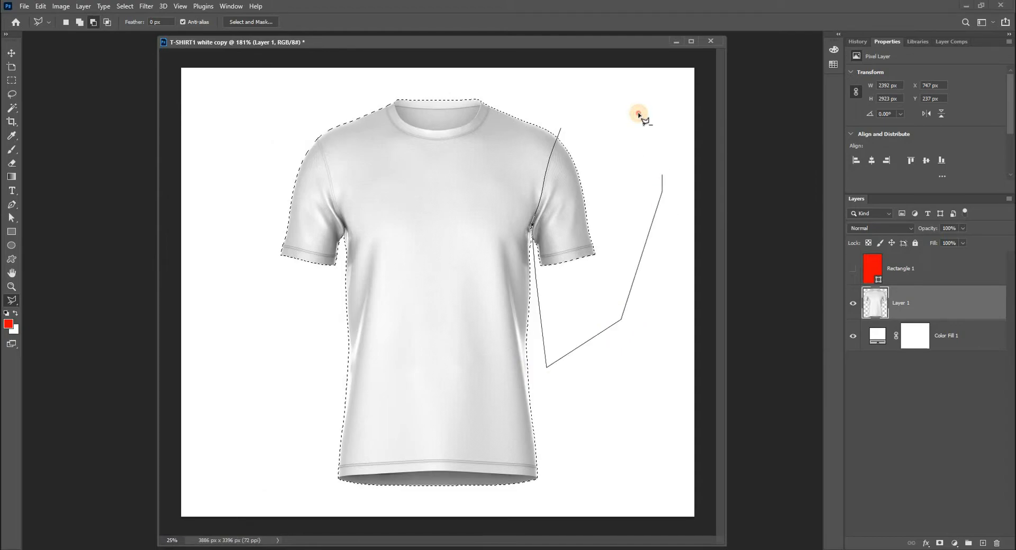
double_click(639, 114)
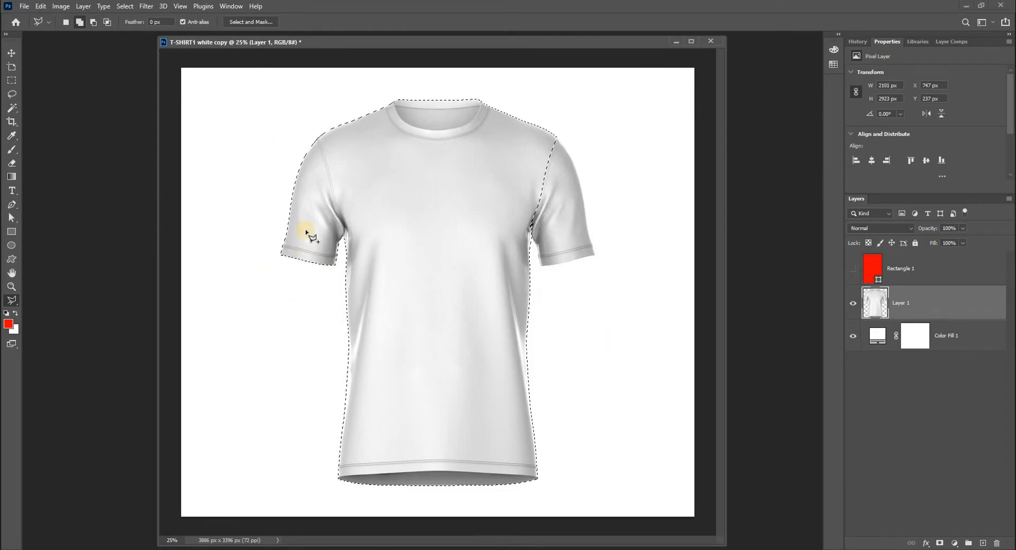
Start a subtracting Polygonal Lasso outline beyond the left shoulder and trace the upper part of the left sleeve seam
scroll(313, 141, "up", 5)
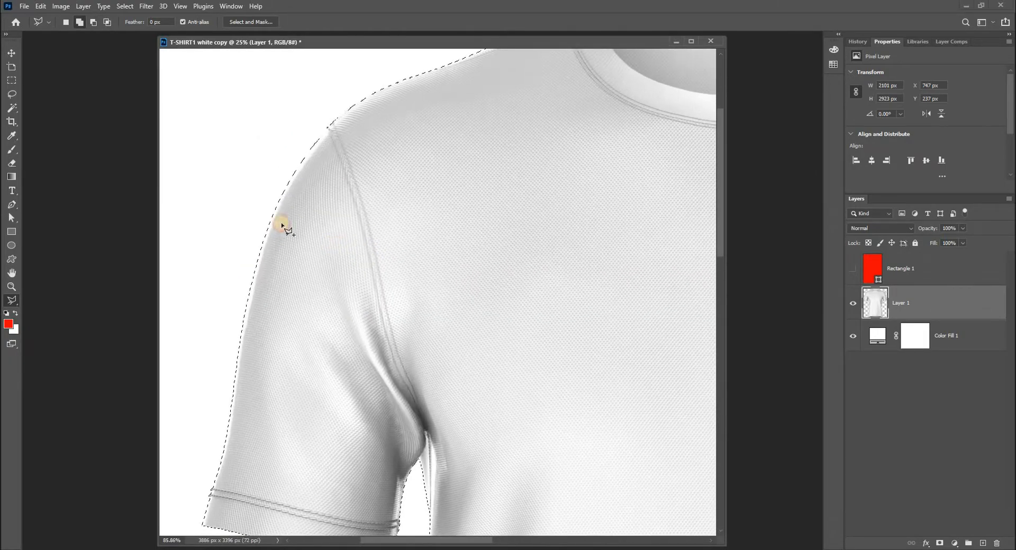
left_click(267, 137)
scroll(335, 100, "up", 3)
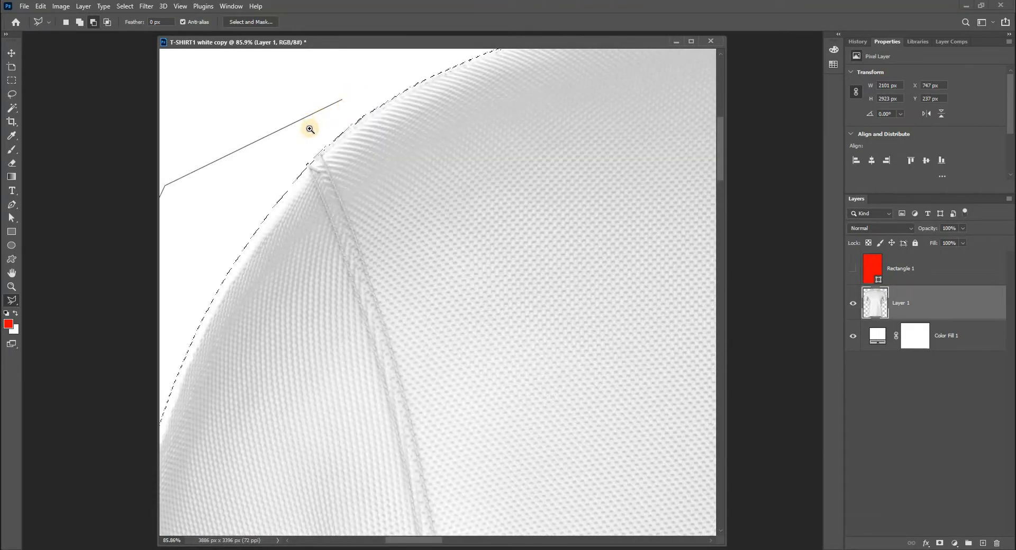
left_click(309, 132)
left_click(321, 158)
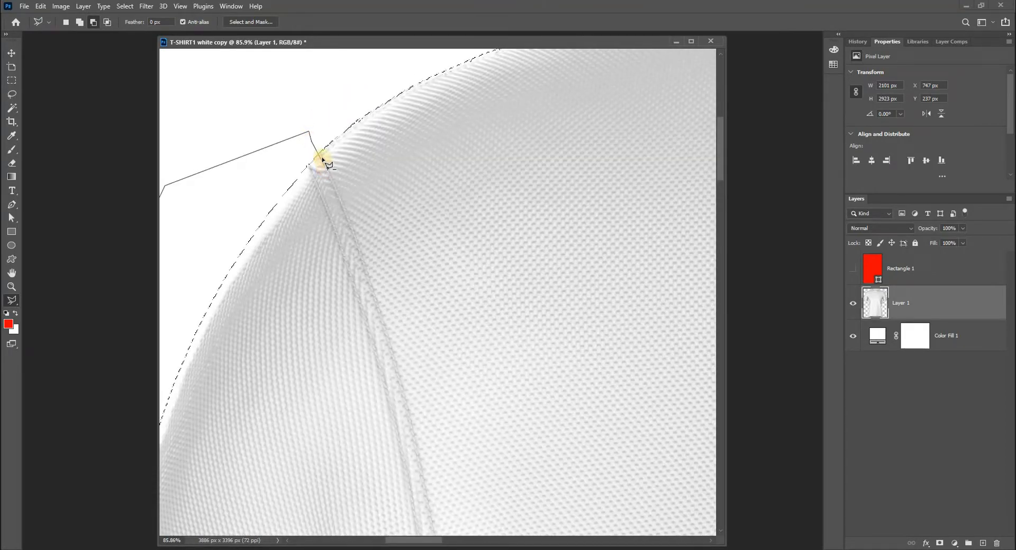
left_click(344, 201)
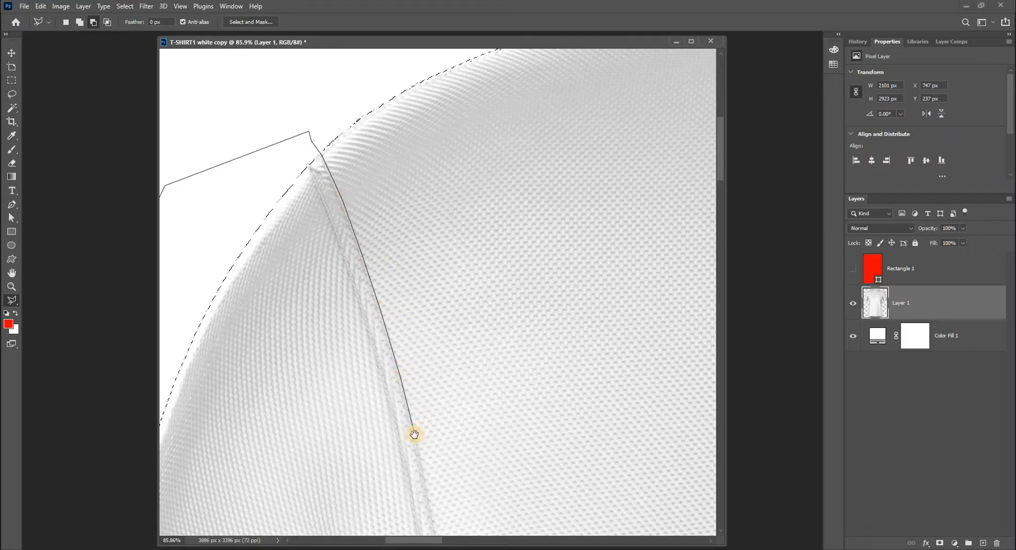
Trace the lower part of the left sleeve seam with the lasso down to the armpit
scroll(408, 201, "down", 3)
left_click(432, 316)
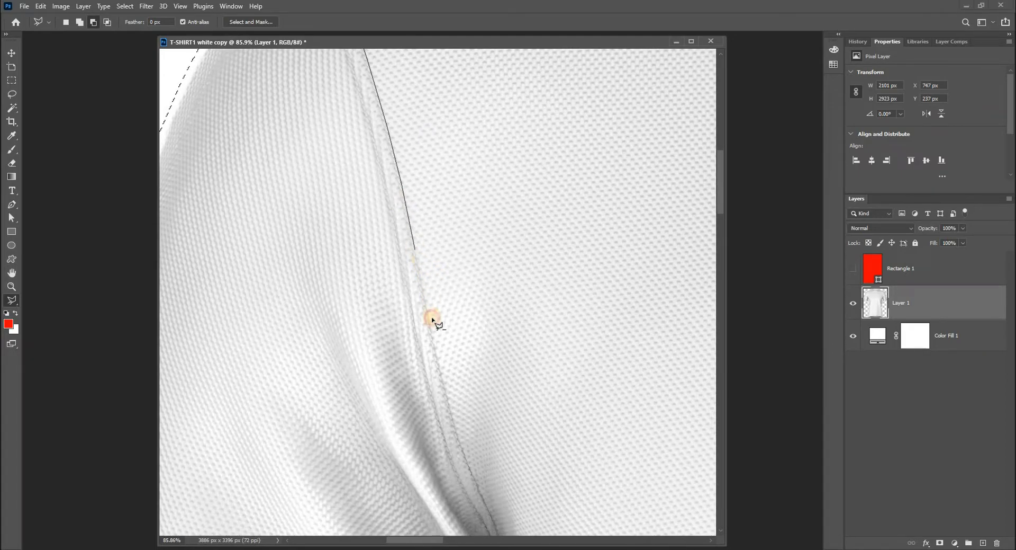
left_click(439, 376)
left_click(461, 438)
scroll(406, 233, "down", 3)
left_click(419, 265)
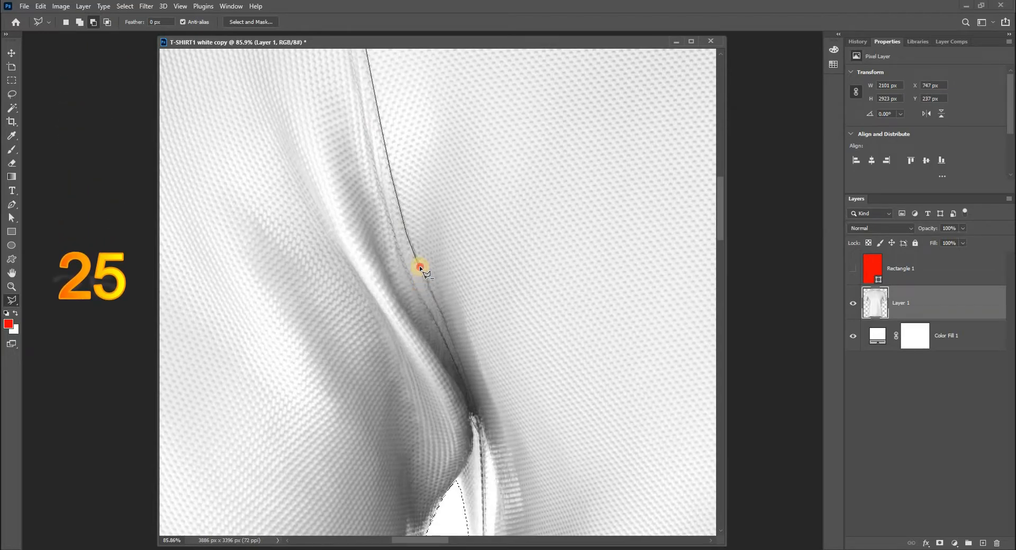
left_click(459, 354)
left_click(467, 393)
Continue the lasso outline around the left armpit fold to the gap between sleeve and body
left_click_drag(469, 291, 468, 260)
scroll(468, 259, "down", 2)
left_click(474, 271)
left_click(471, 278)
left_click(475, 302)
left_click(474, 316)
left_click(468, 329)
left_click(457, 345)
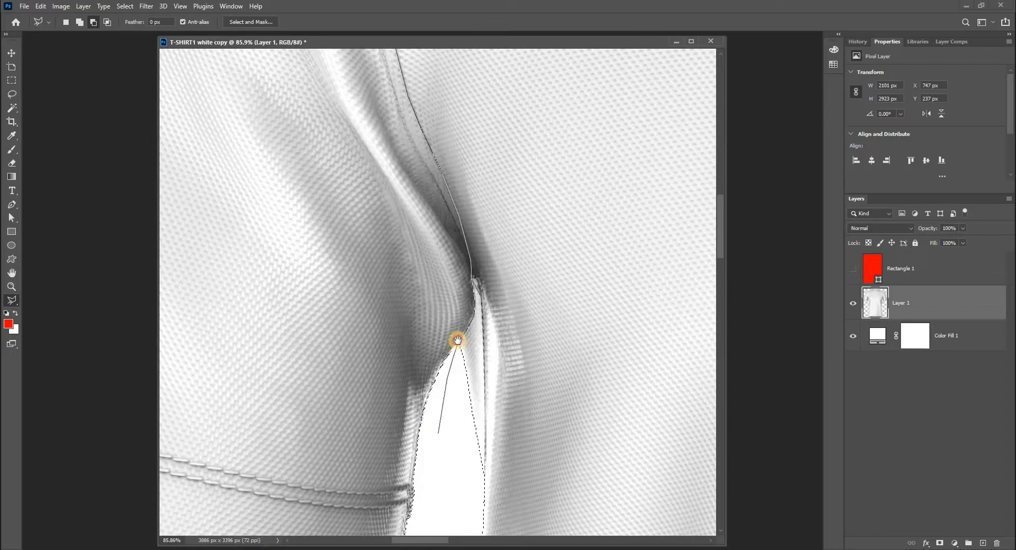
Close the lasso outline around the outside of the left sleeve to subtract that sleeve from the selection
left_click_drag(455, 352, 456, 319)
scroll(459, 342, "down", 3)
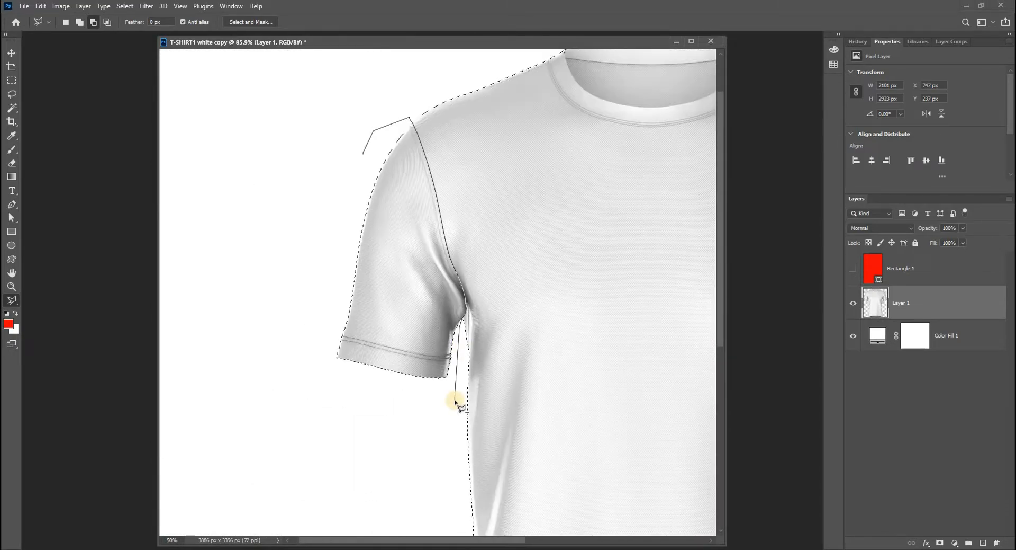
scroll(455, 401, "down", 1)
left_click(363, 394)
left_click(275, 365)
left_click(244, 238)
left_click(242, 147)
left_click(307, 163)
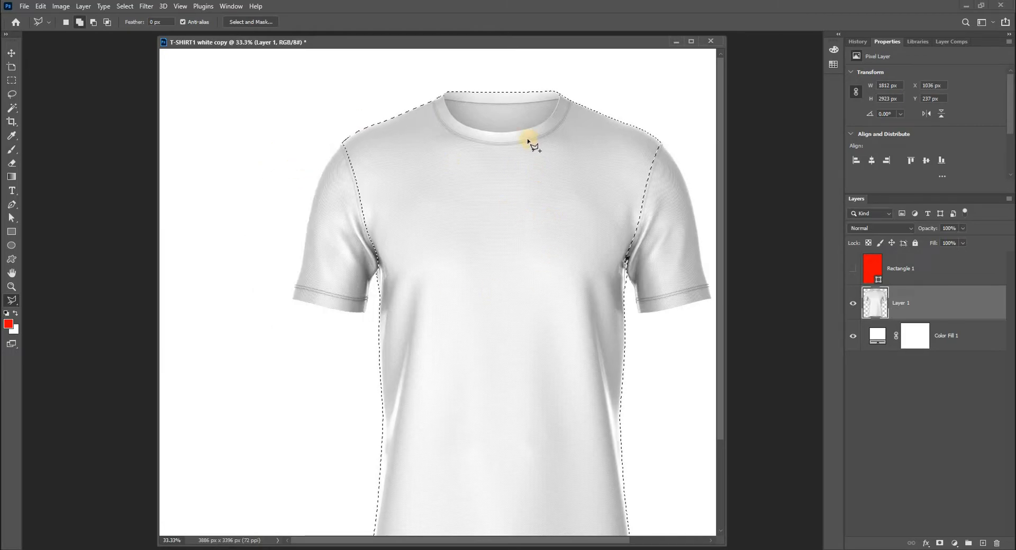
Start a subtracting lasso outline above the right shoulder and trace down the right side of the collar's outer stitching
scroll(523, 177, "up", 3)
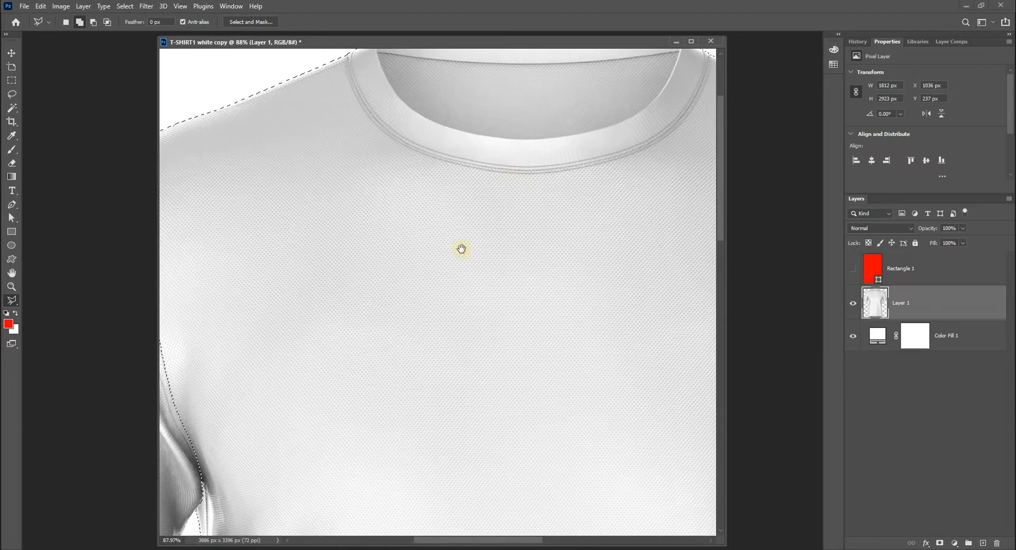
left_click(649, 91)
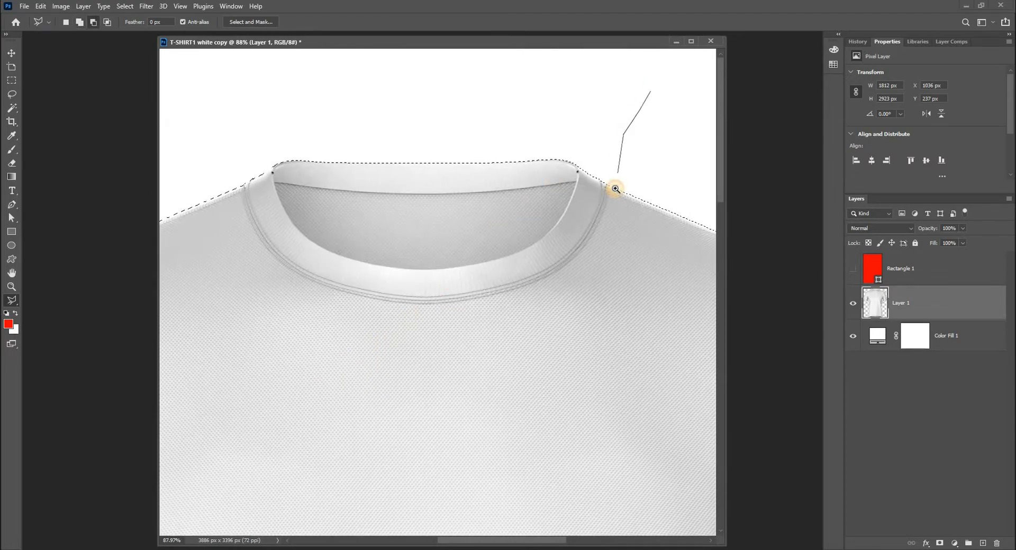
scroll(612, 188, "up", 3)
left_click(591, 125)
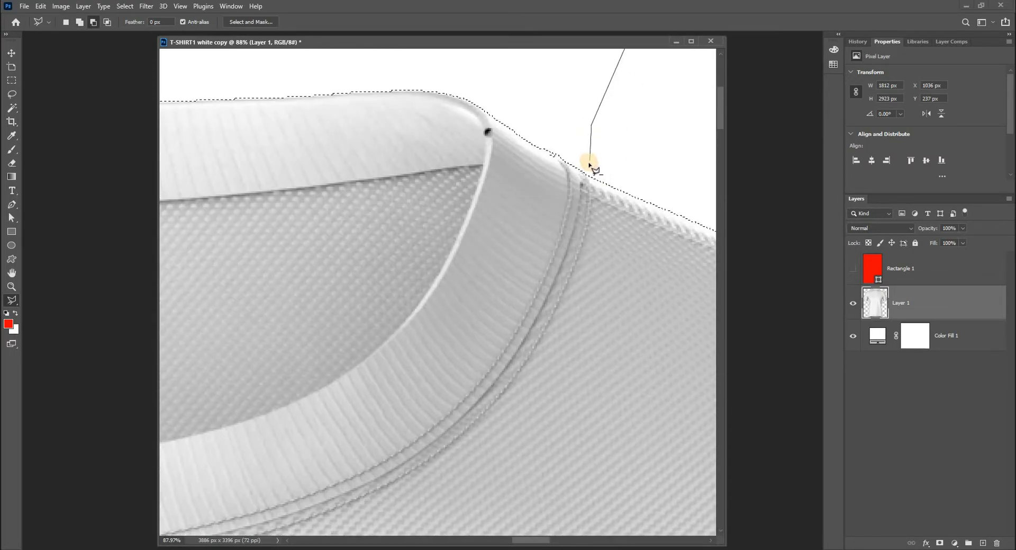
left_click(588, 165)
left_click(591, 199)
left_click(588, 225)
left_click(579, 259)
left_click(555, 307)
left_click(538, 352)
Trace the lower-right curve of the collar's outer stitching with the lasso
left_click(476, 427)
left_click(466, 432)
left_click(433, 458)
left_click(394, 481)
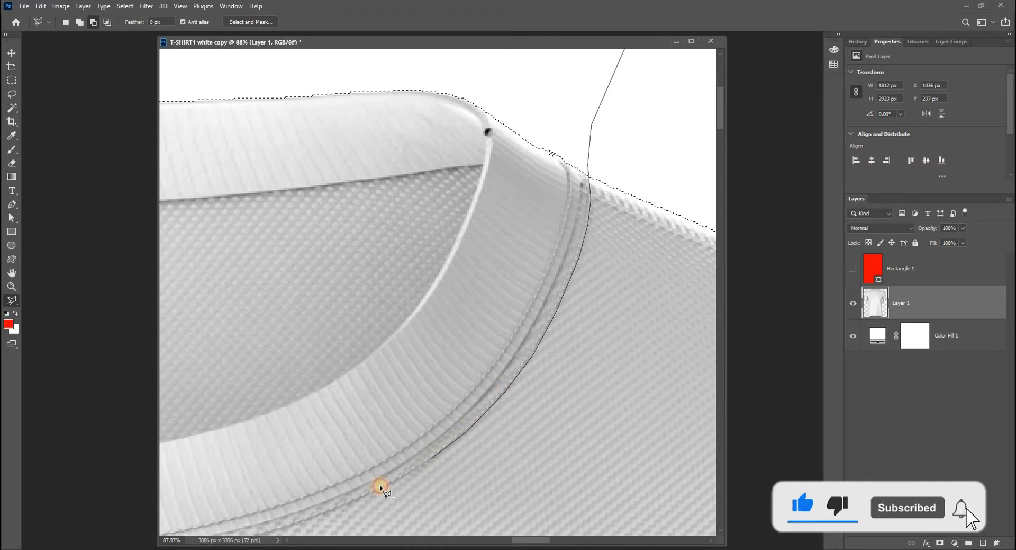
left_click(396, 481)
left_click(361, 498)
left_click(312, 515)
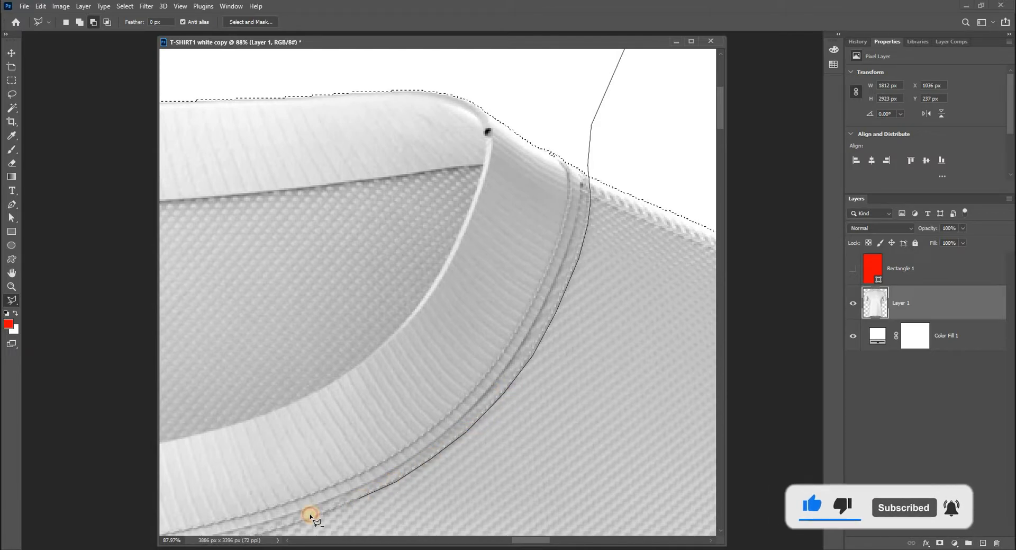
Continue the lasso outline along the collar's bottom stitching, past the centre of the neckline
left_click_drag(313, 518, 604, 284)
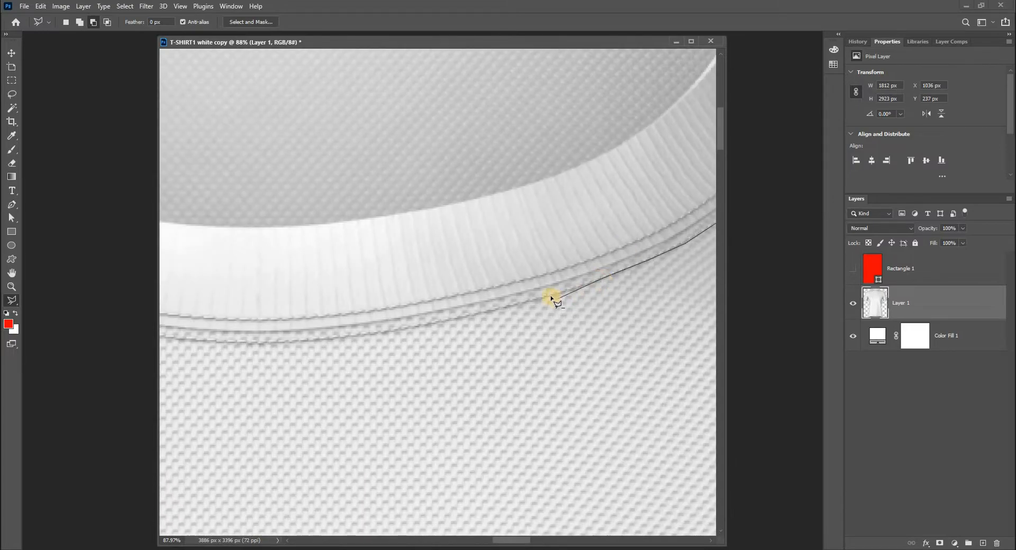
left_click(496, 311)
left_click(377, 334)
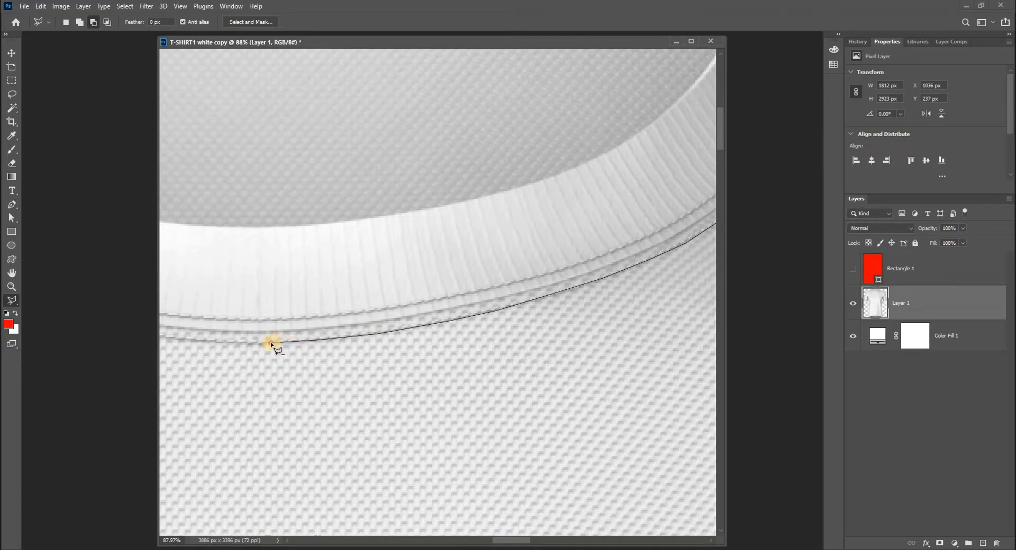
left_click_drag(267, 336, 632, 341)
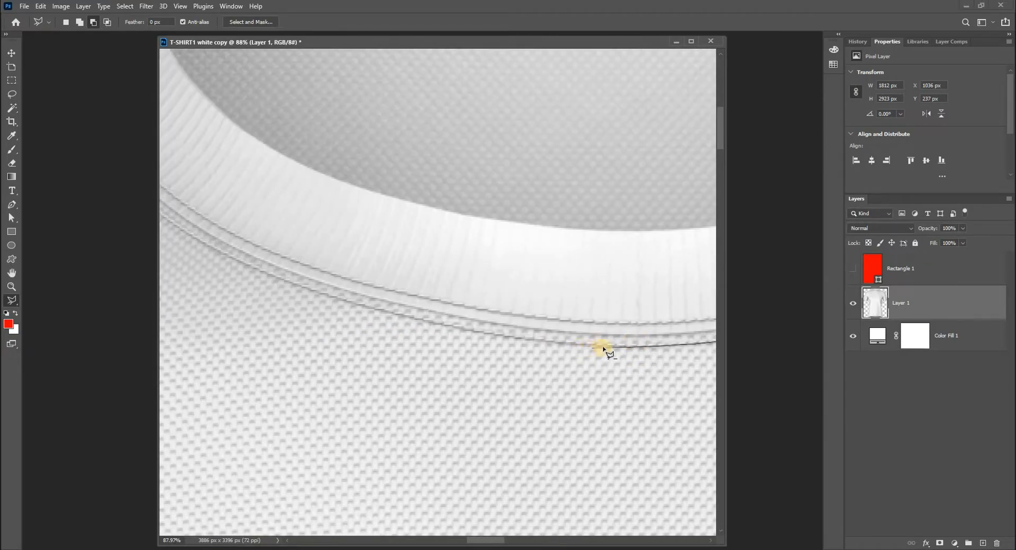
left_click(565, 346)
left_click(421, 323)
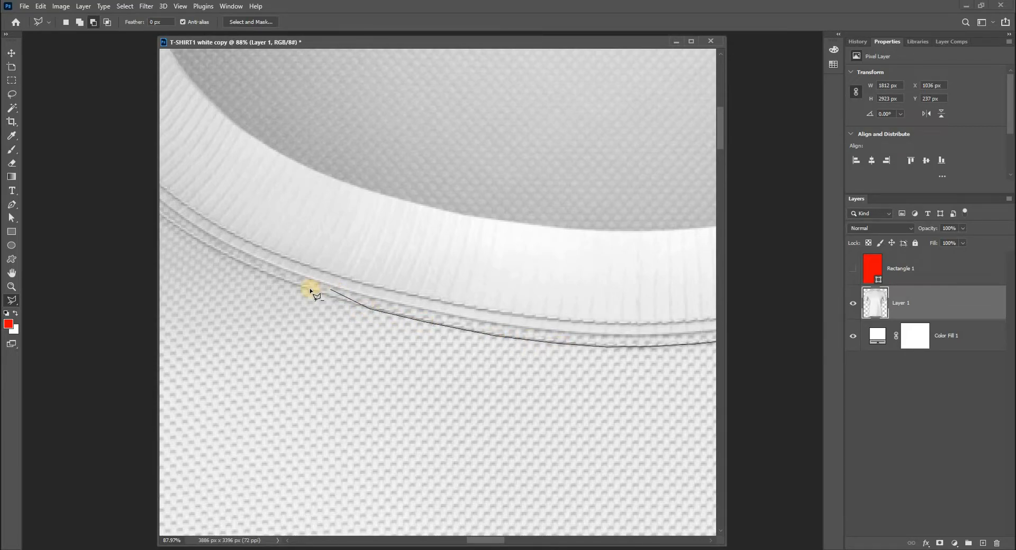
Continue the lasso outline along the lower-left curve and up the left side of the collar's outer stitching
left_click(270, 274)
mouse_move(257, 272)
left_mouse_down()
mouse_move(452, 359)
mouse_move(427, 353)
left_mouse_up()
left_click(377, 320)
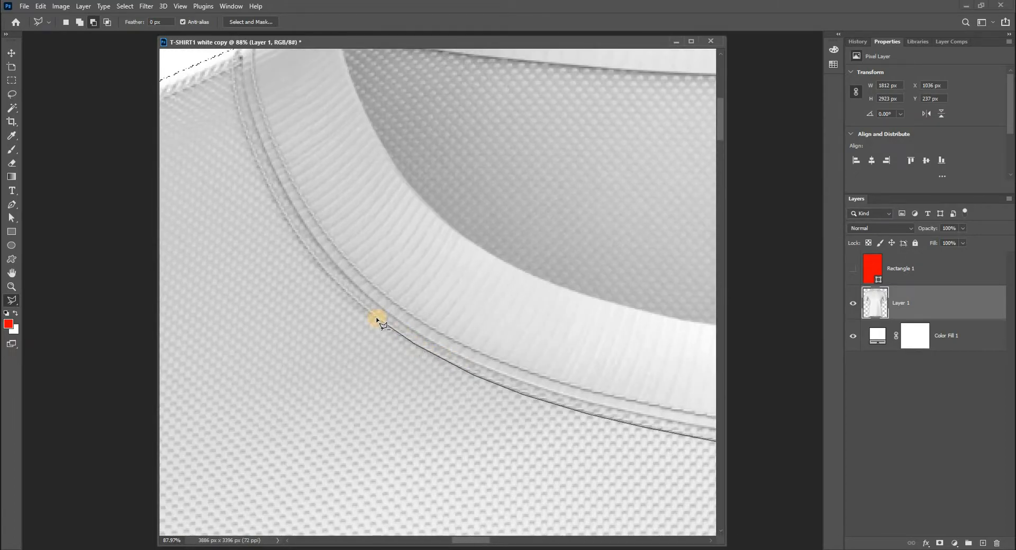
left_click(316, 271)
left_click(294, 244)
left_click(280, 205)
left_click(258, 164)
Carry the lasso outline past the left shoulder and close it above the neckline to subtract the collar from the selection
left_click_drag(246, 134, 275, 270)
left_click(269, 239)
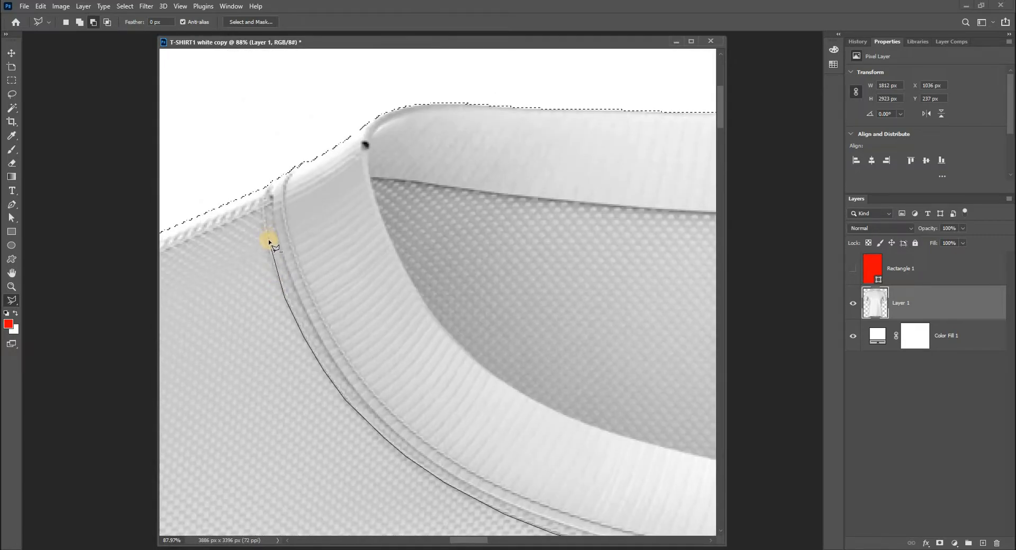
left_click(263, 226)
left_click(274, 136)
left_click_drag(277, 128, 278, 224)
scroll(277, 225, "down", 3)
scroll(279, 225, "down", 1)
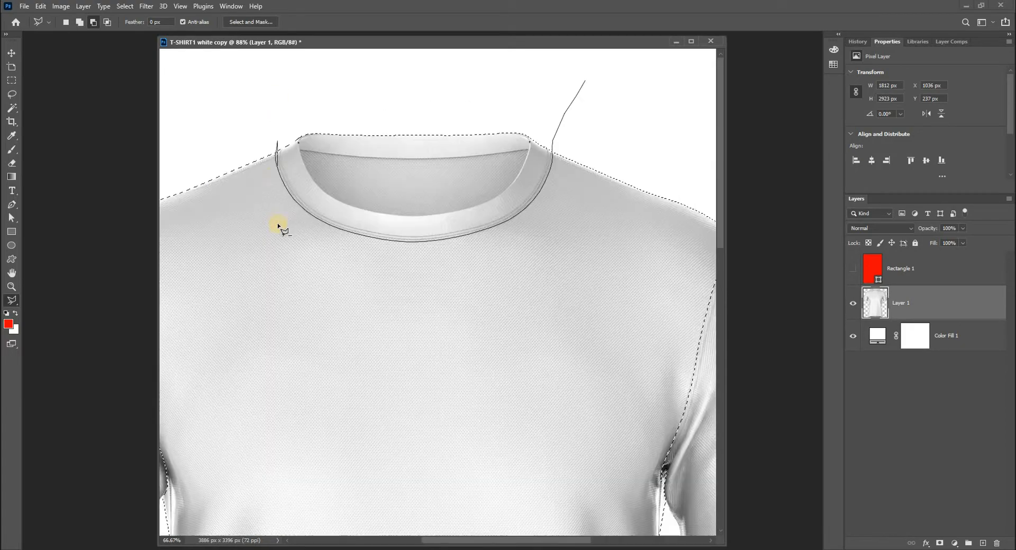
left_click(274, 88)
left_click(593, 76)
scroll(418, 209, "down", 3)
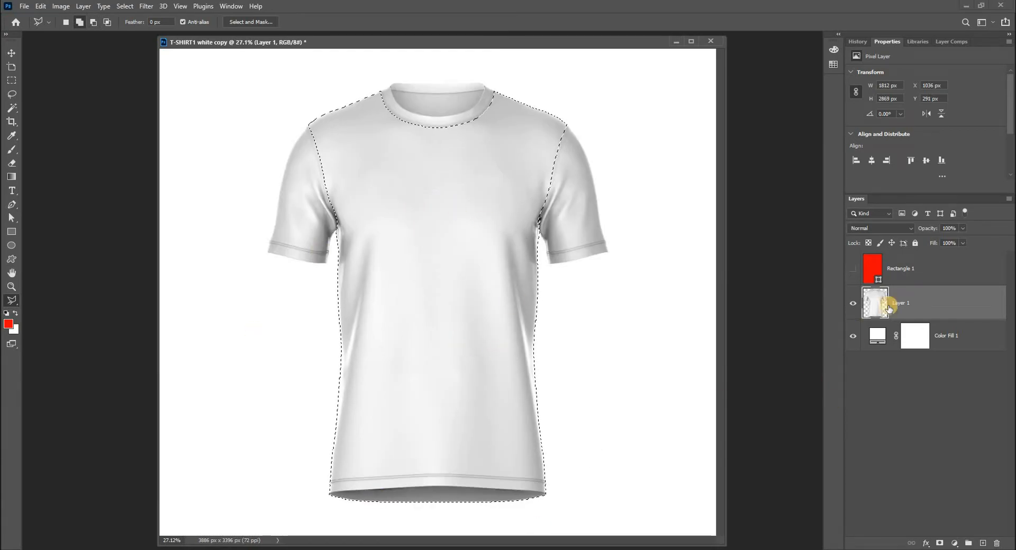
Show the Rectangle 1 layer and convert it to a smart object
key("v")
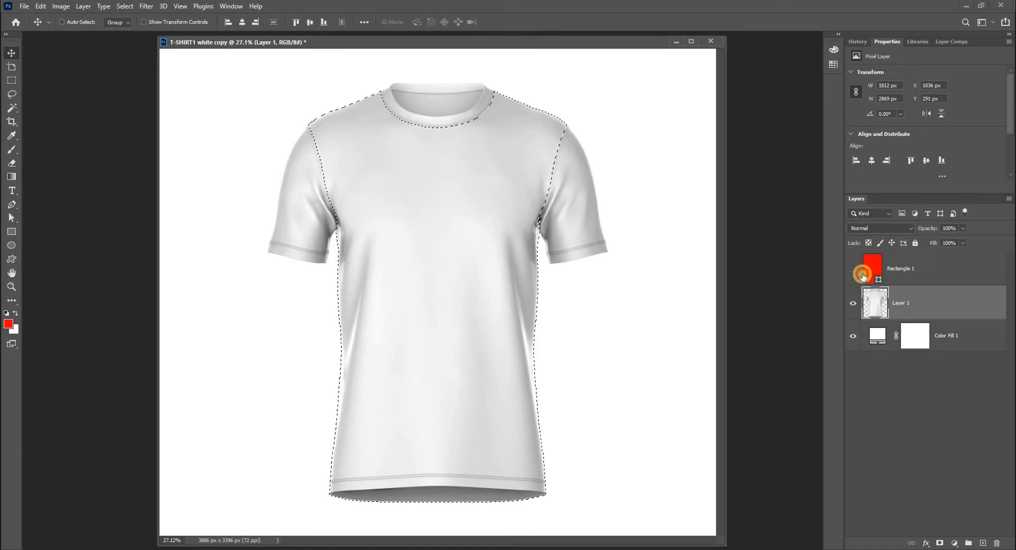
left_click(858, 272)
left_click(853, 272)
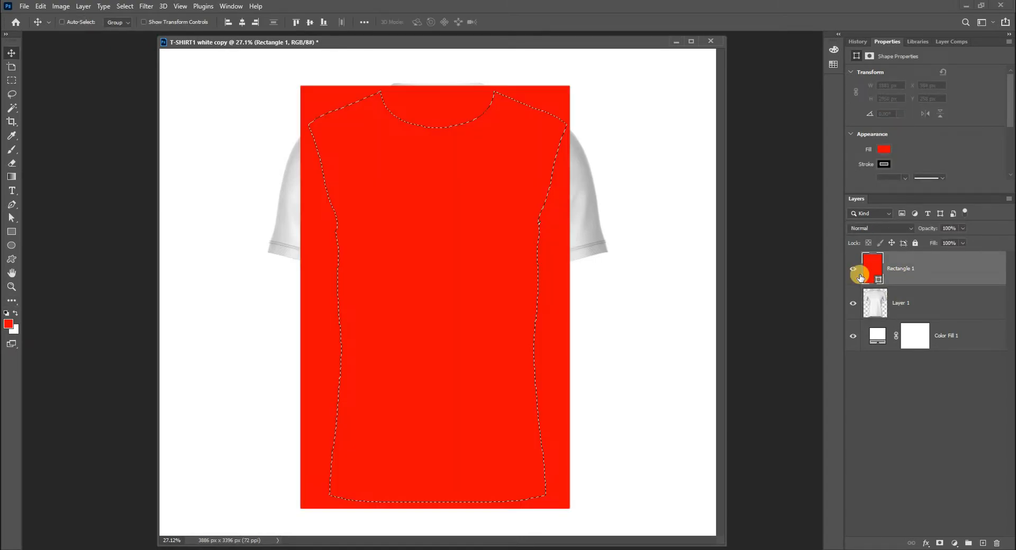
right_click(900, 267)
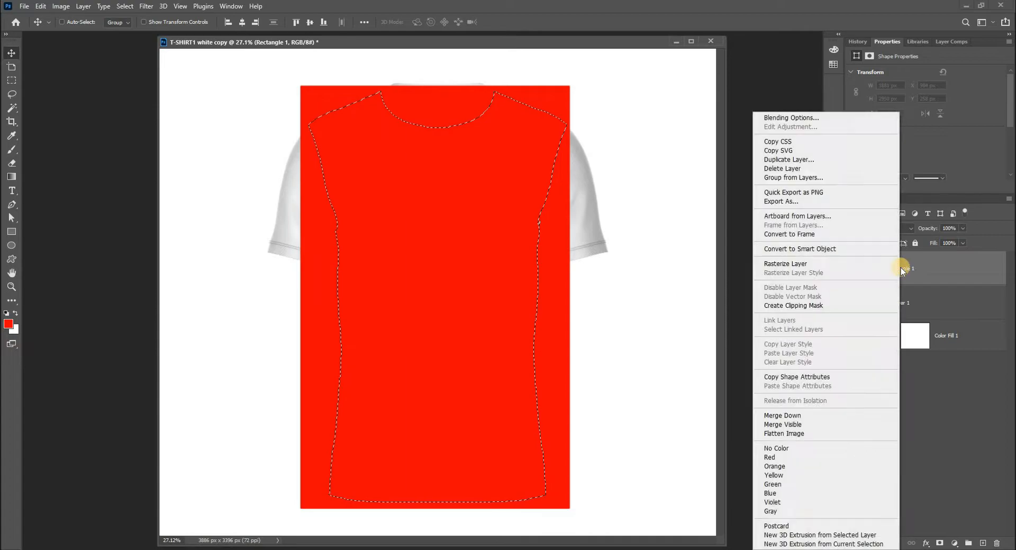
left_click(814, 249)
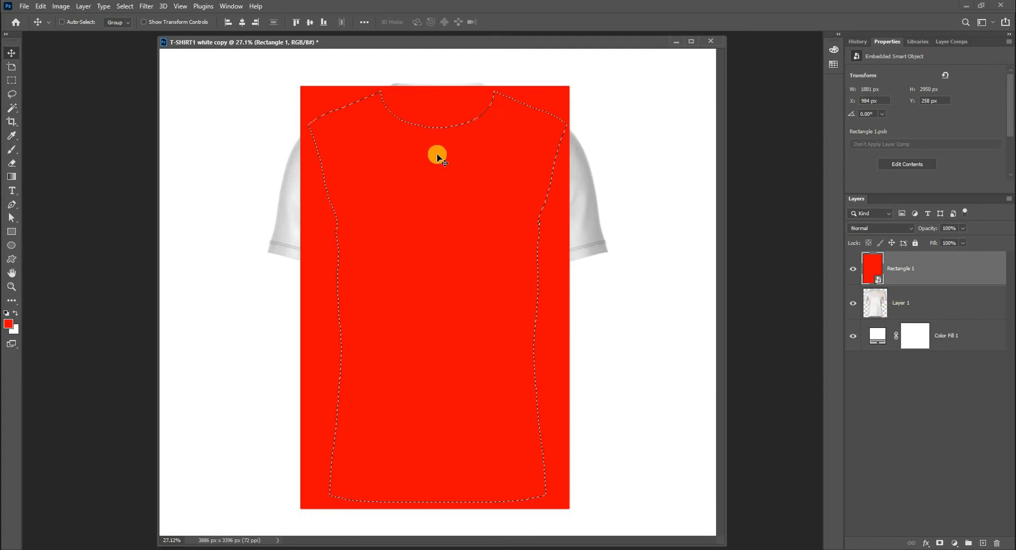
Add a layer mask to Rectangle 1 from the front body selection
left_click(876, 303)
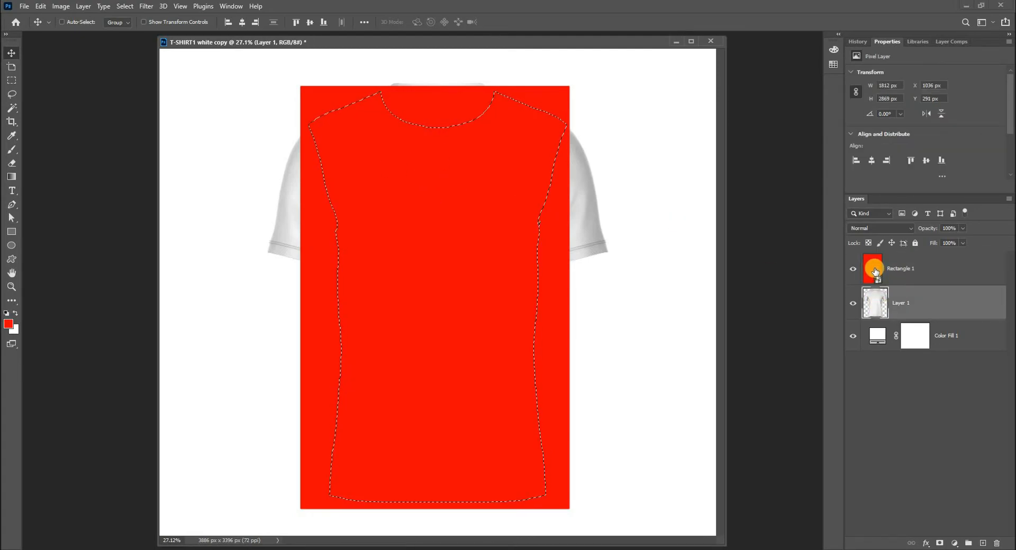
left_click(874, 270)
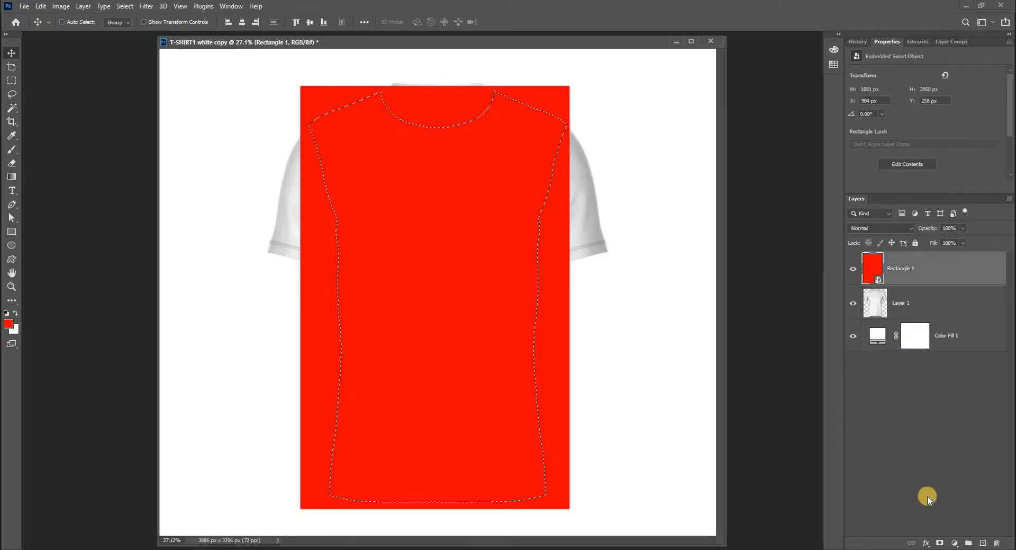
left_click(940, 542)
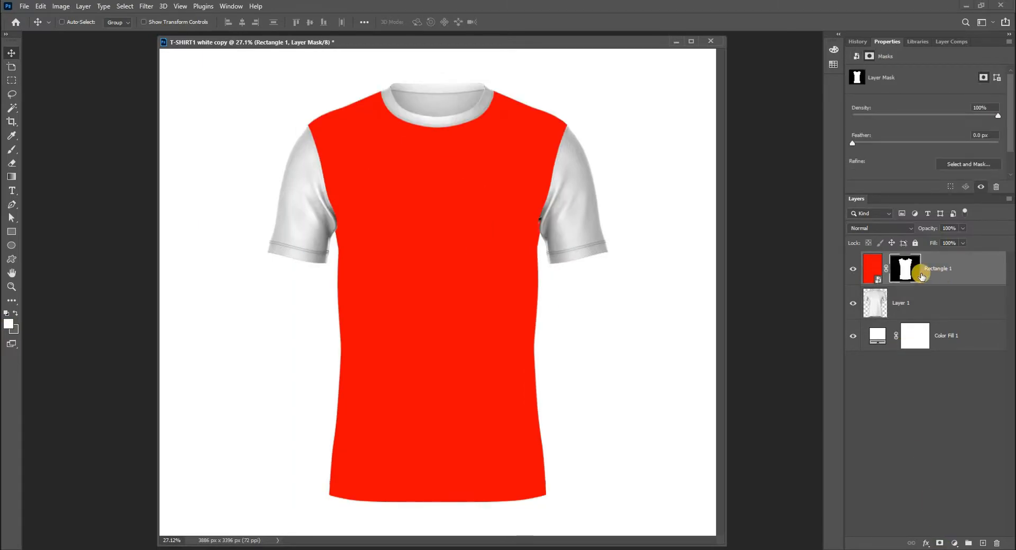
Edit the Rectangle 1 smart object's contents, fill the shape with blue (#050fdc), and save and close it
left_click(873, 263)
double_click(873, 263)
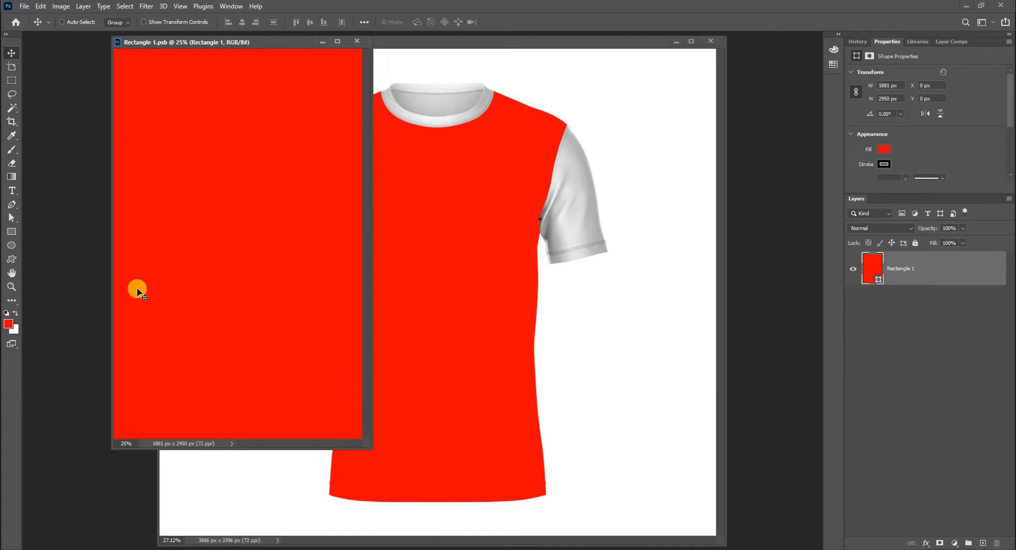
left_click(18, 331)
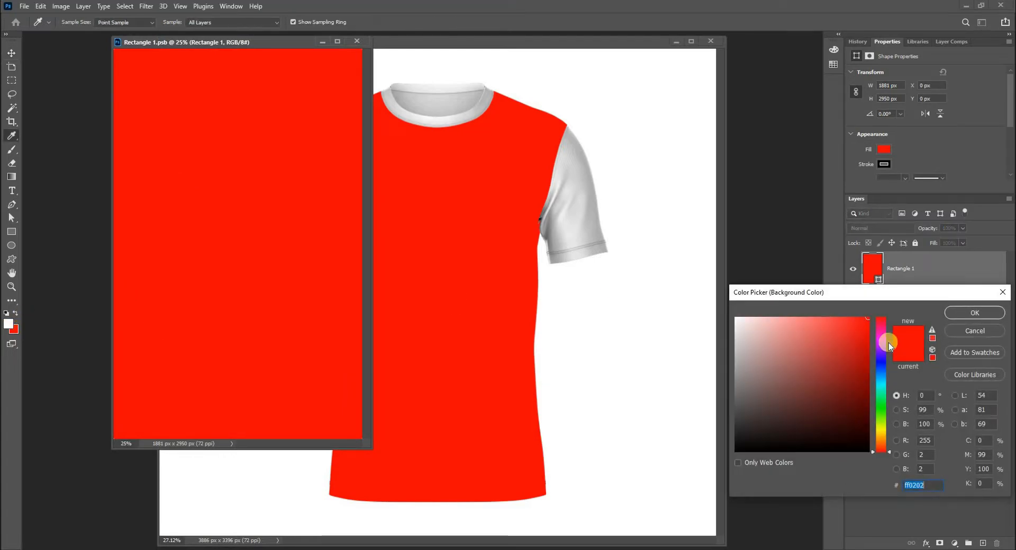
left_click(883, 363)
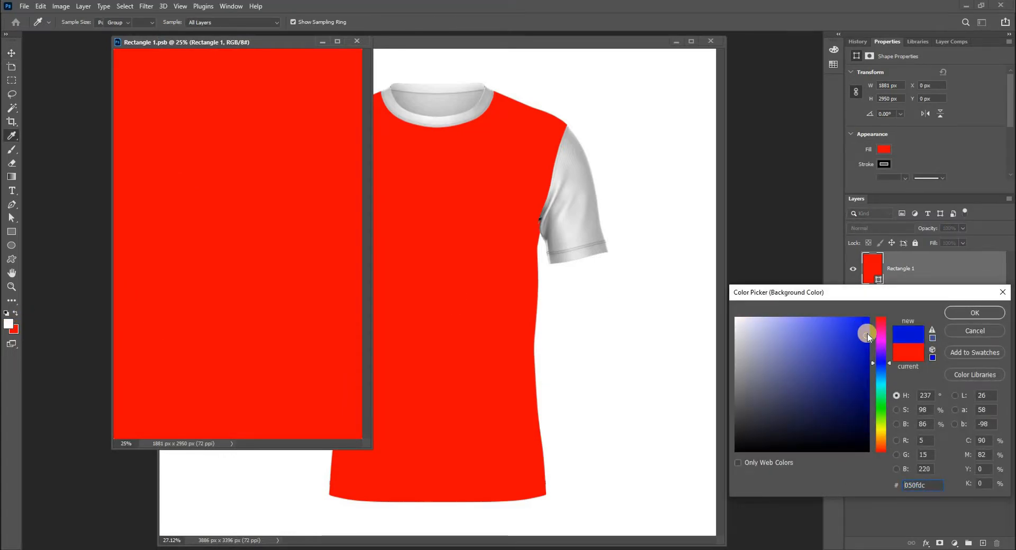
key("Return")
key("ctrl+BackSpace")
key("ctrl+s")
left_click(358, 41)
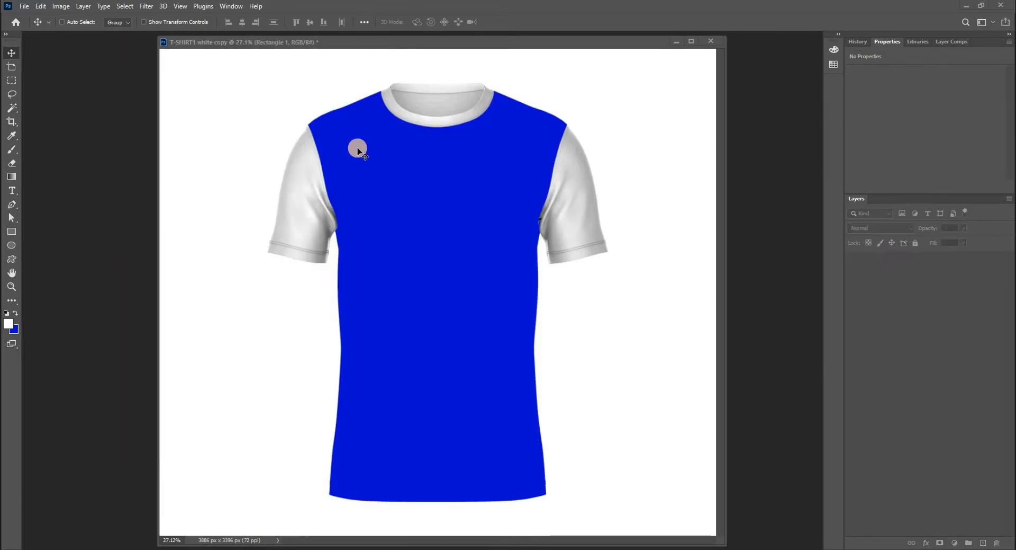
Hide Rectangle 1 and draw a blue rectangle about 645 × 1083 px above Layer 1, covering the right sleeve
key("ctrl+minus")
key("ctrl+minus")
left_click(854, 268)
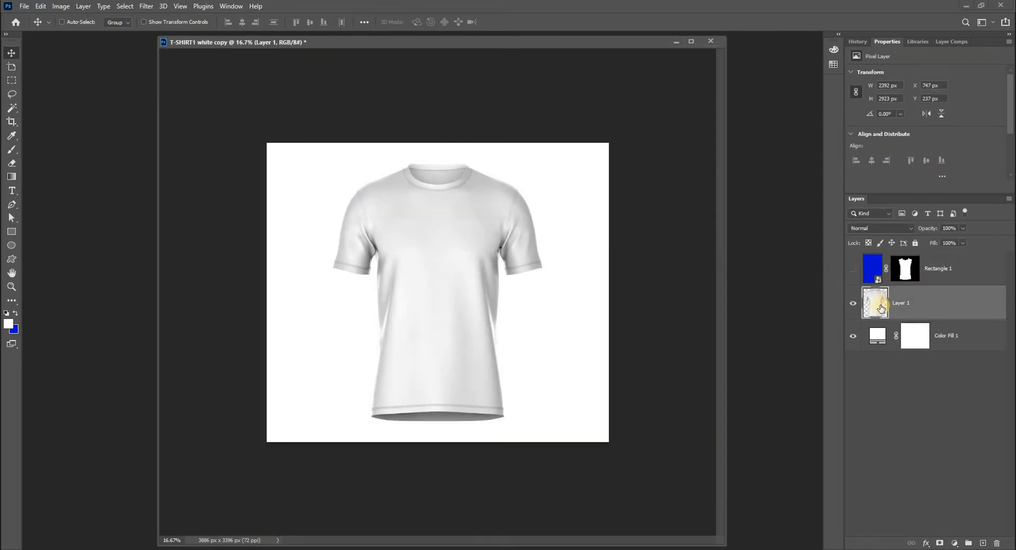
left_click_drag(546, 261, 579, 216)
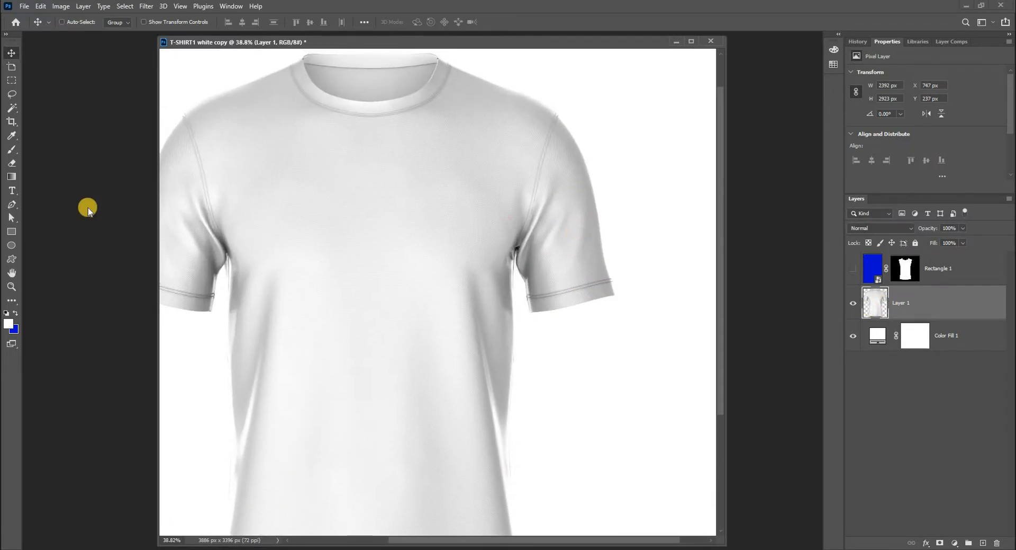
left_click(11, 231)
key("x")
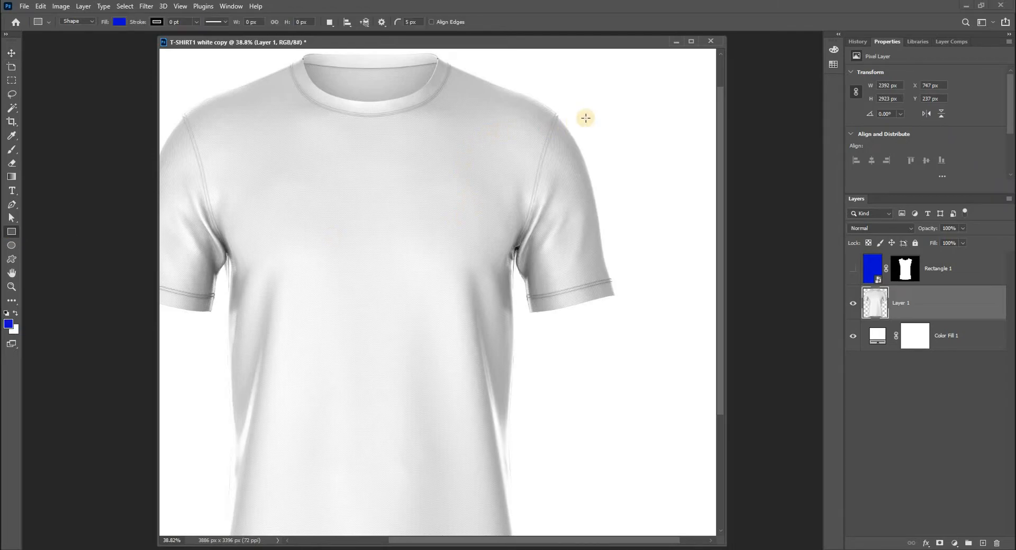
left_click_drag(520, 320, 500, 320)
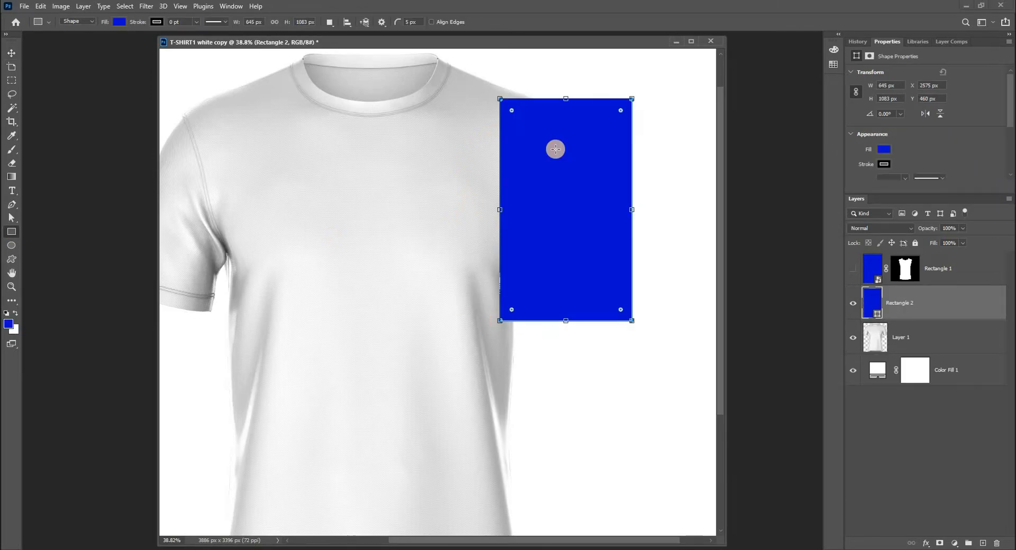
Convert the Rectangle 2 layer to a smart object and hide it
key("v")
right_click(916, 299)
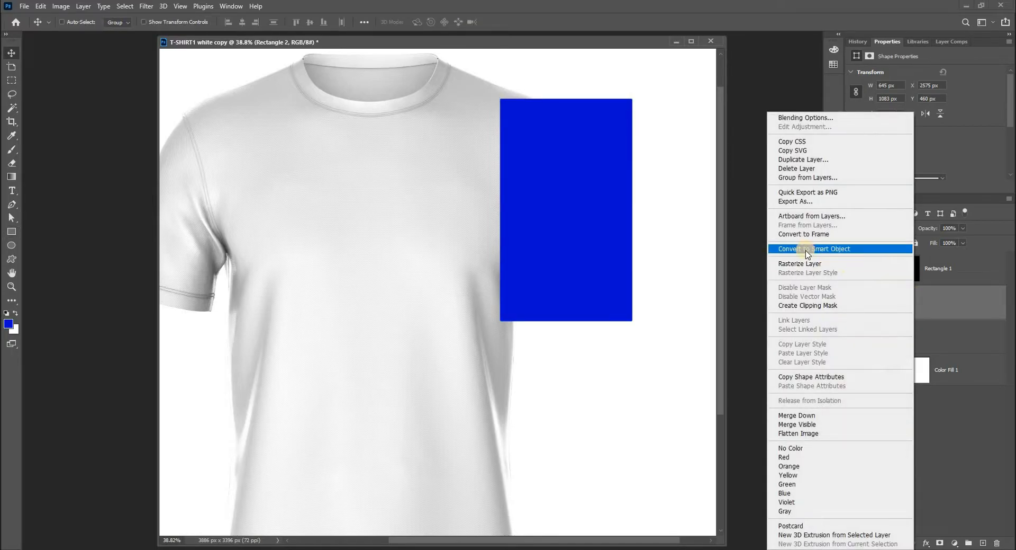
left_click(813, 248)
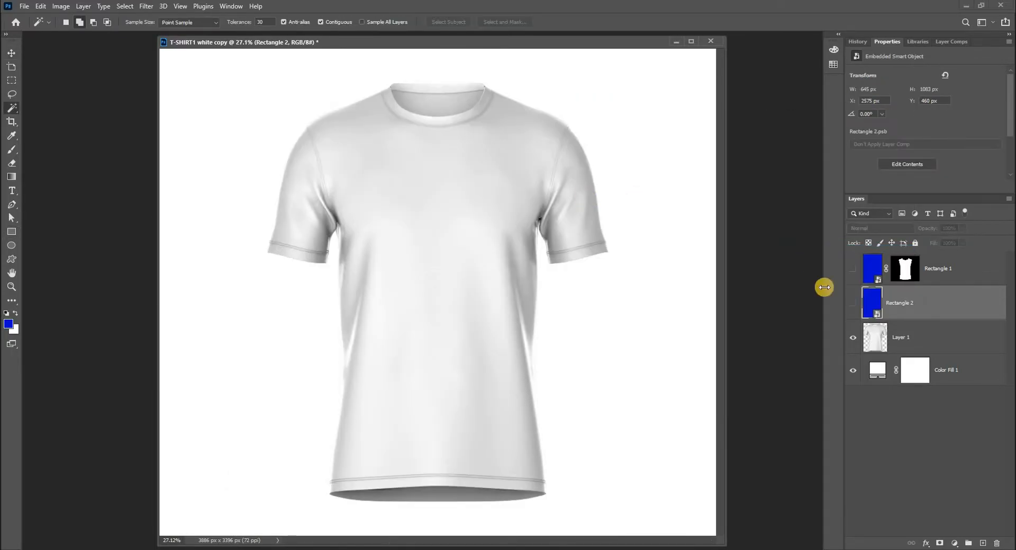
Select the whole shirt silhouette on Layer 1
left_click(876, 340)
left_click(540, 180)
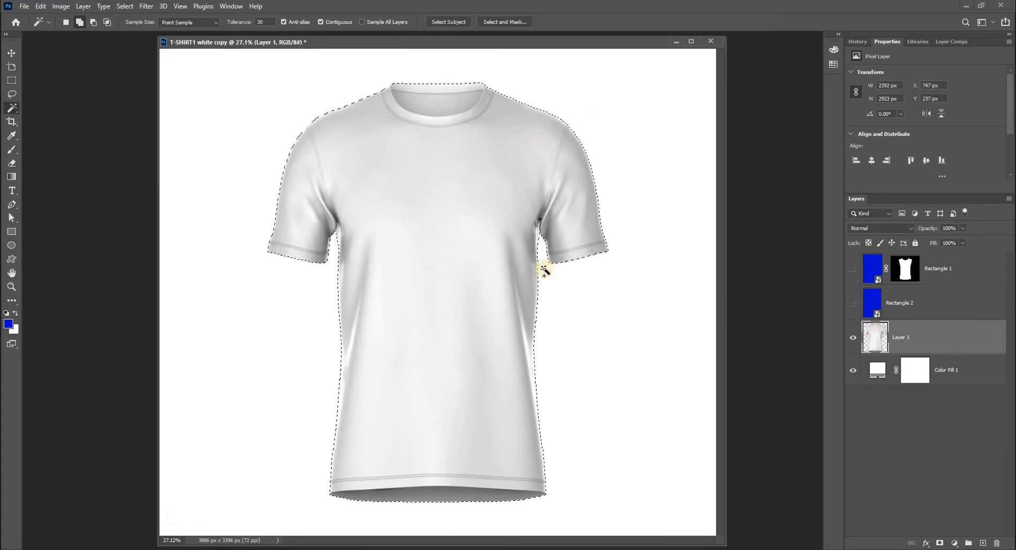
left_click_drag(554, 132, 614, 228)
left_click_drag(579, 154, 489, 230)
Start a subtracting polygonal lasso outline at the right shoulder and trace down the right sleeve's seam towards the armpit
key("l")
mouse_move(541, 104)
left_mouse_down()
mouse_move(471, 288)
mouse_move(431, 451)
left_mouse_up()
key("ctrl+plus")
scroll(456, 200, "down", 5)
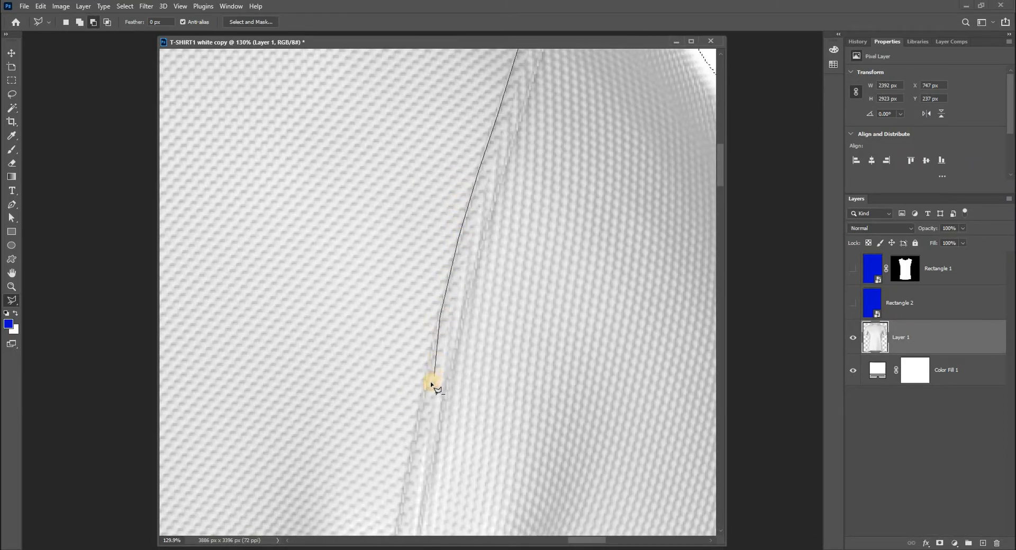
mouse_move(414, 439)
left_mouse_down()
mouse_move(422, 136)
mouse_move(418, 193)
left_mouse_up()
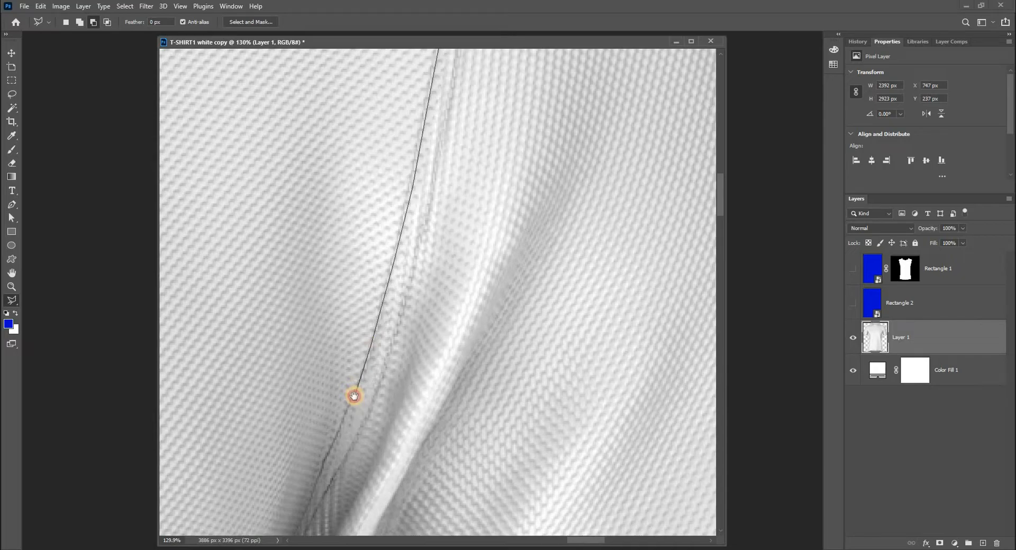
left_click_drag(355, 396, 412, 173)
Trace the lasso outline around the right armpit and into the gap between the sleeve and the body
left_click_drag(363, 289, 336, 369)
mouse_move(342, 272)
left_mouse_down()
mouse_move(334, 329)
mouse_move(361, 273)
mouse_move(352, 334)
left_mouse_up()
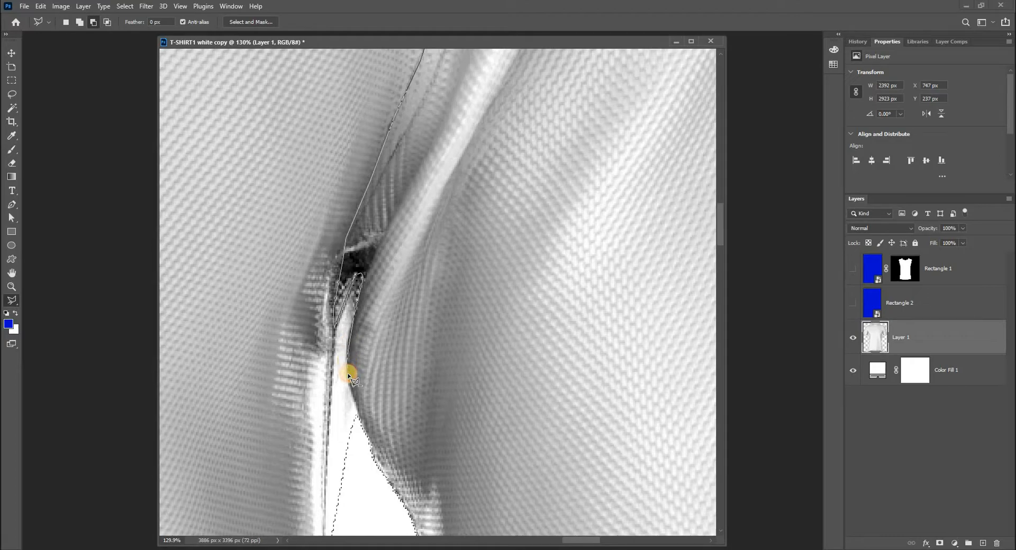
left_click_drag(348, 378, 366, 447)
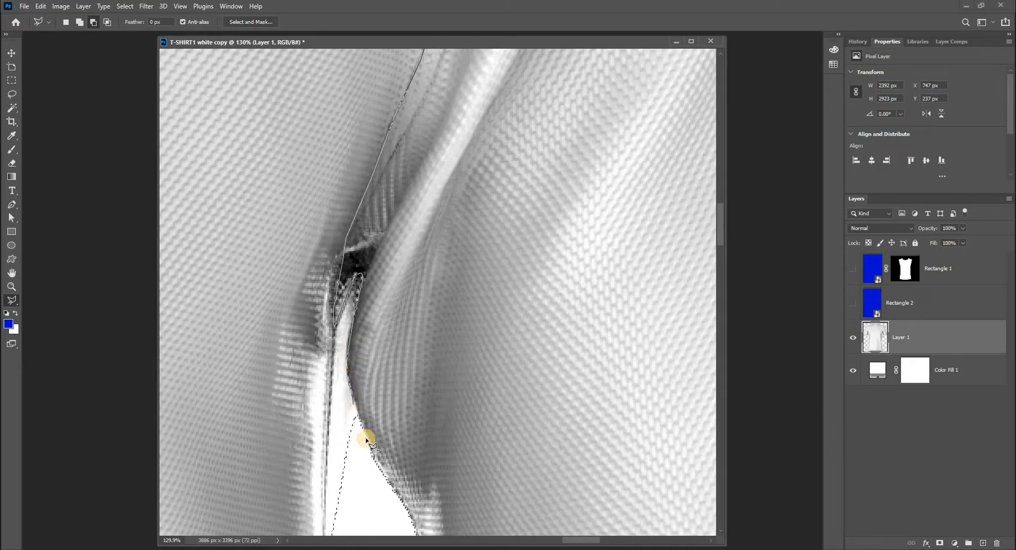
left_click(364, 449)
left_click_drag(358, 484, 373, 395)
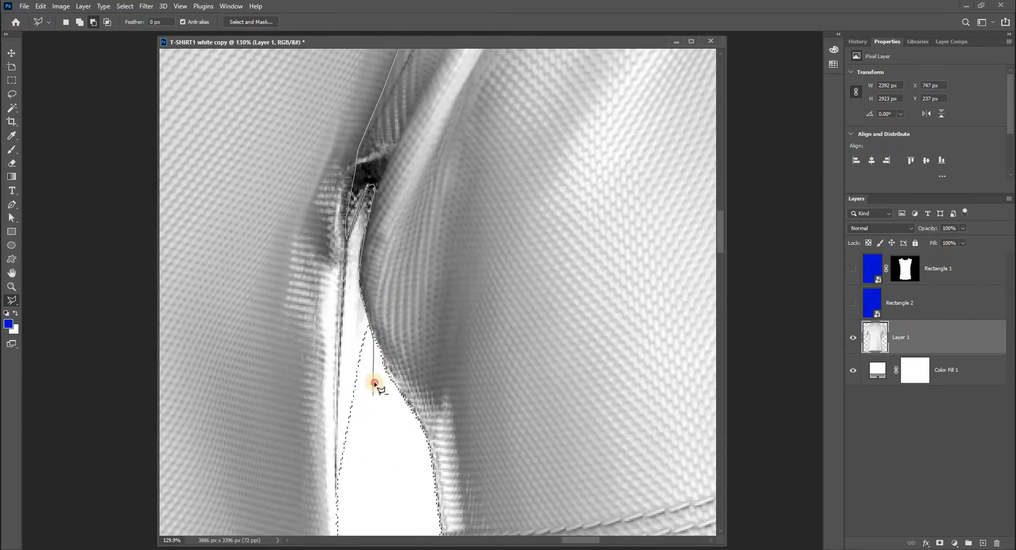
Close the lasso outline around the body, left sleeve and collar to subtract them, keeping only the right sleeve selected
scroll(401, 289, "down", 5)
scroll(402, 288, "down", 5)
left_click(604, 395)
left_click(592, 479)
left_click(572, 497)
left_click(434, 513)
left_click(347, 514)
left_click(286, 497)
left_click(263, 406)
left_click(248, 172)
left_click(310, 90)
double_click(549, 88)
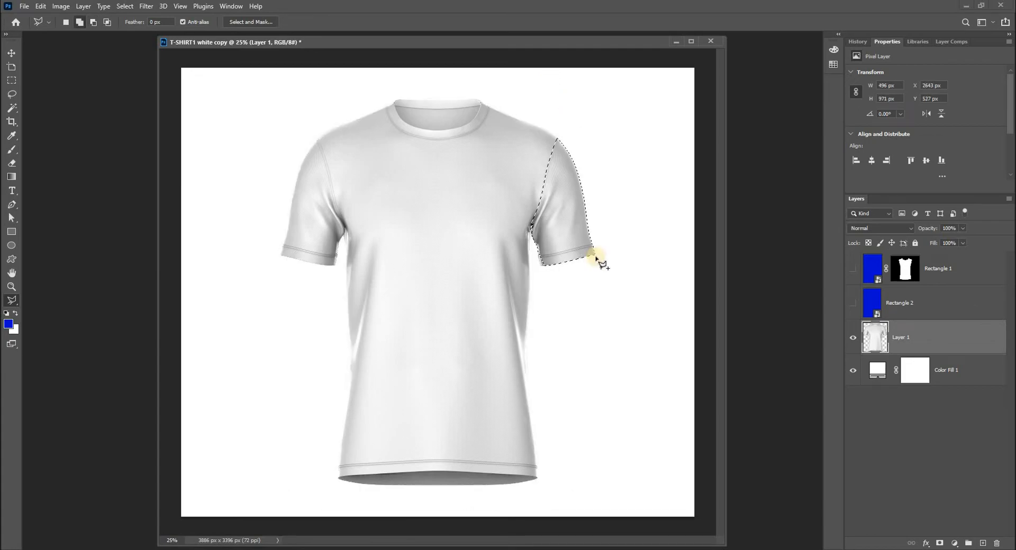
Show the Rectangle 2 layer and add a layer mask to it from the right sleeve selection
left_click(853, 303)
left_click(872, 301)
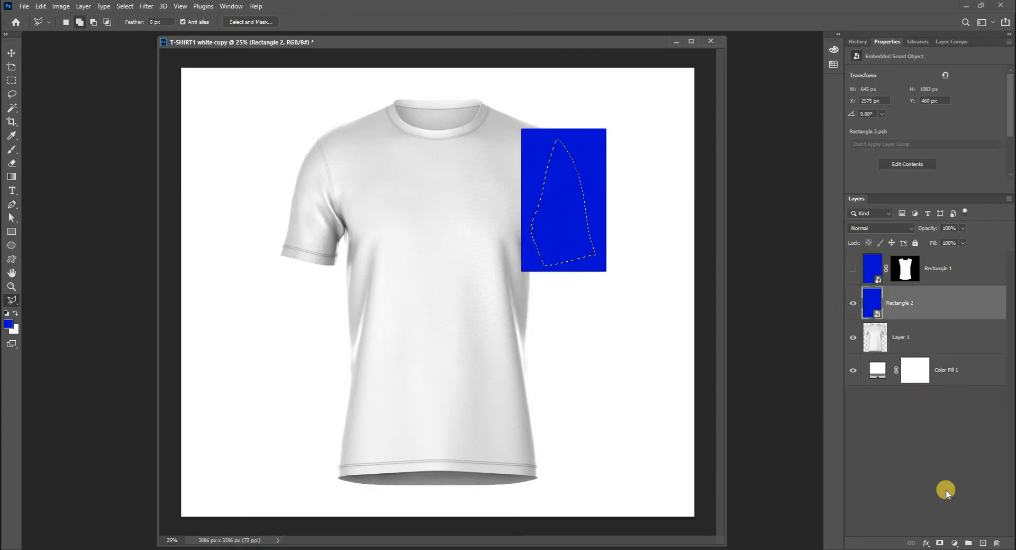
left_click(941, 543)
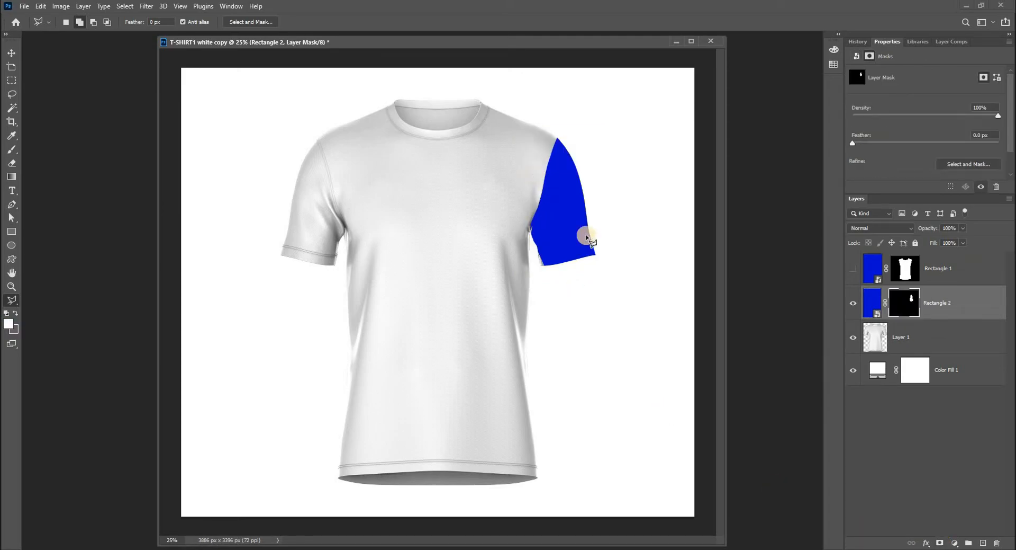
Show Rectangle 1 to check it against the masked right sleeve, and hide both Rectangle 1 and Rectangle 2
left_click(853, 268)
key("ctrl+0")
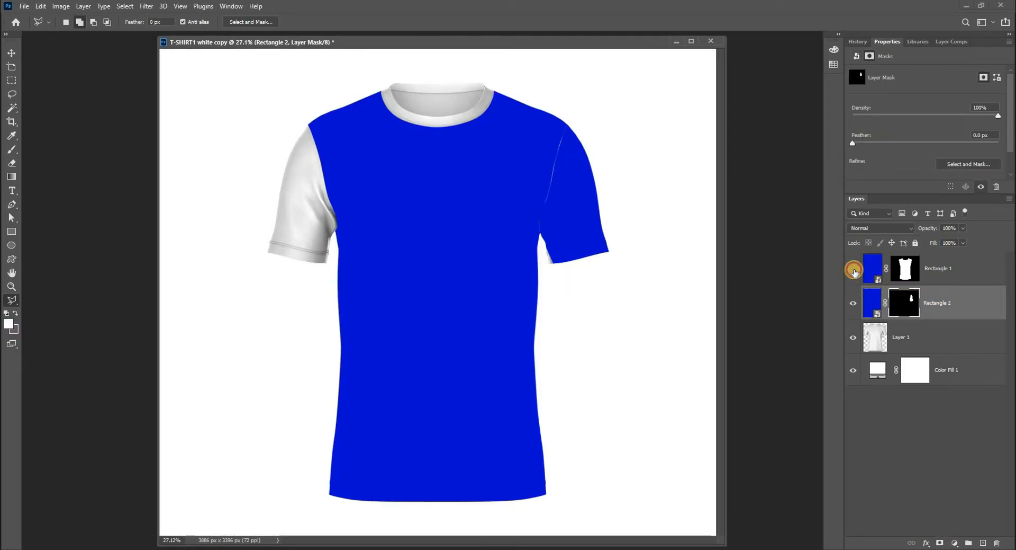
left_click(852, 268)
left_click(867, 306)
left_click(853, 302)
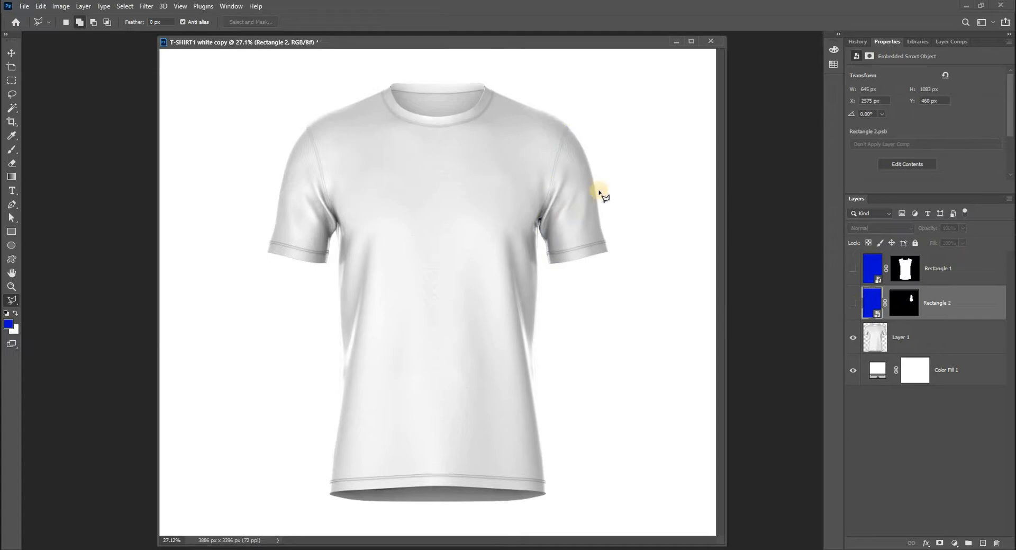
Draw a blue rectangle about 572 × 1096 px above Layer 1, covering the left sleeve
left_click(880, 339)
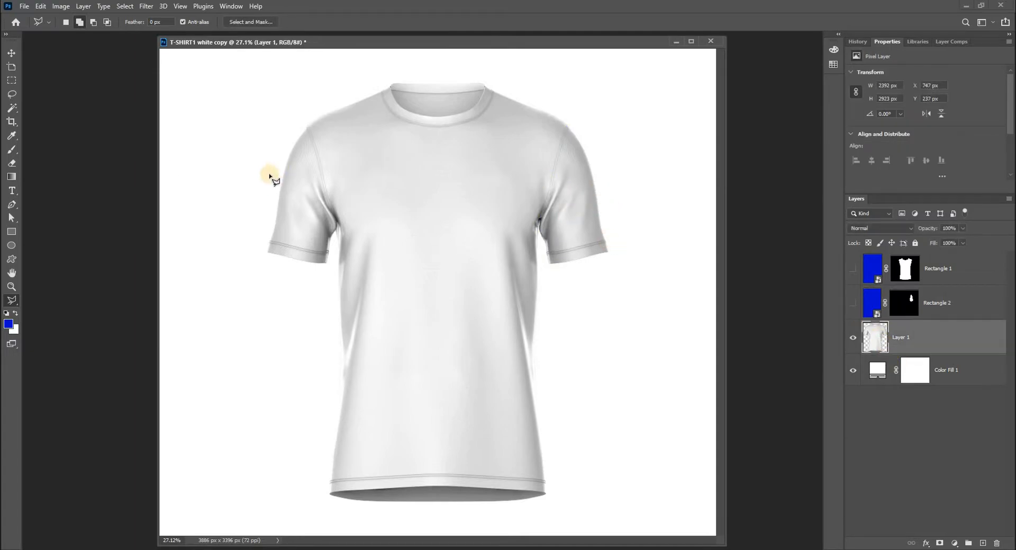
left_click(12, 230)
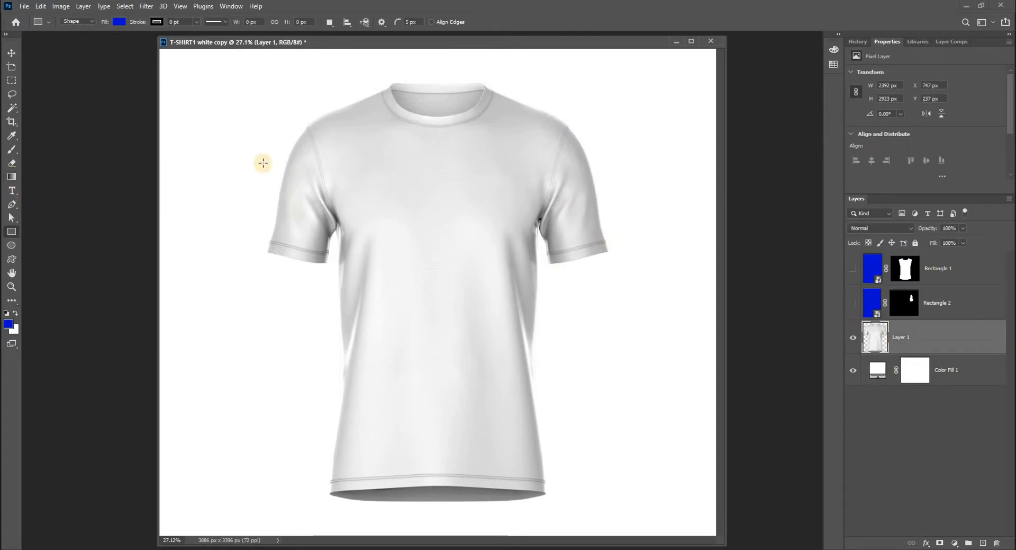
left_click_drag(262, 117, 344, 273)
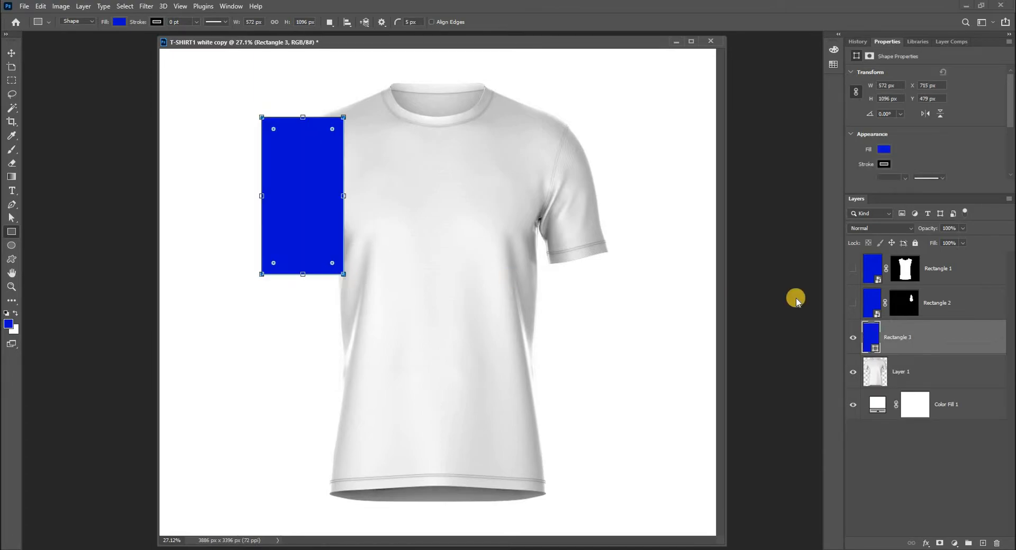
Convert the Rectangle 3 shape layer over the left sleeve to a smart object
right_click(922, 332)
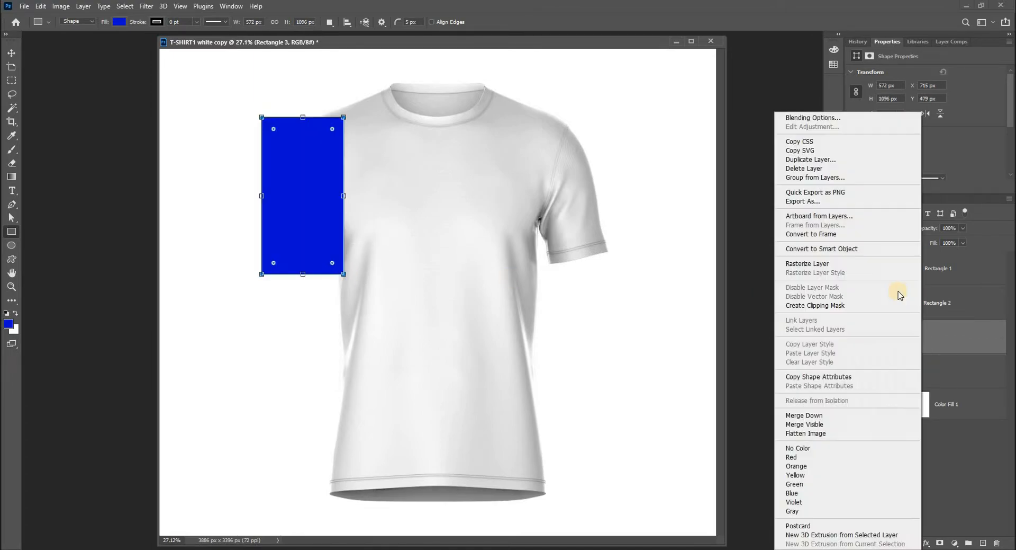
left_click(844, 255)
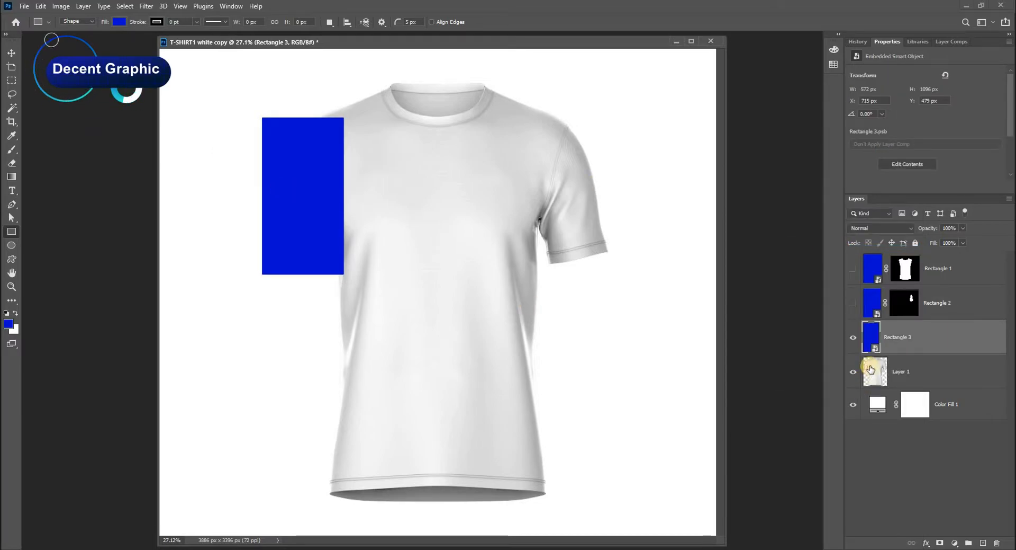
Load the outline of Layer 1 as a selection and hide Rectangle 3
key("v")
left_click(871, 369, "ctrl")
left_click(853, 336)
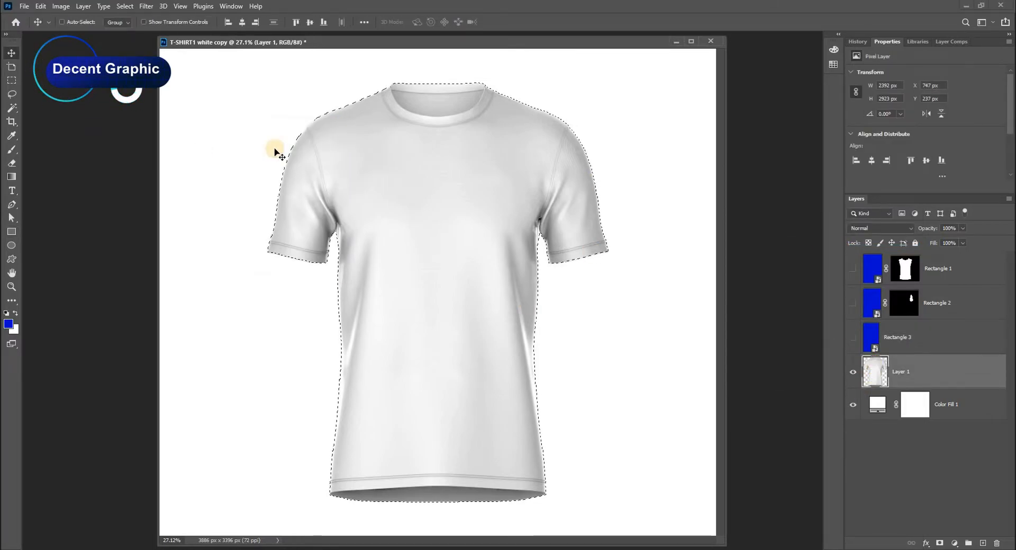
Begin a subtracting polygonal lasso outline above the left shoulder, placing its first points down to the top of the sleeve seam
left_click_drag(324, 164, 373, 257)
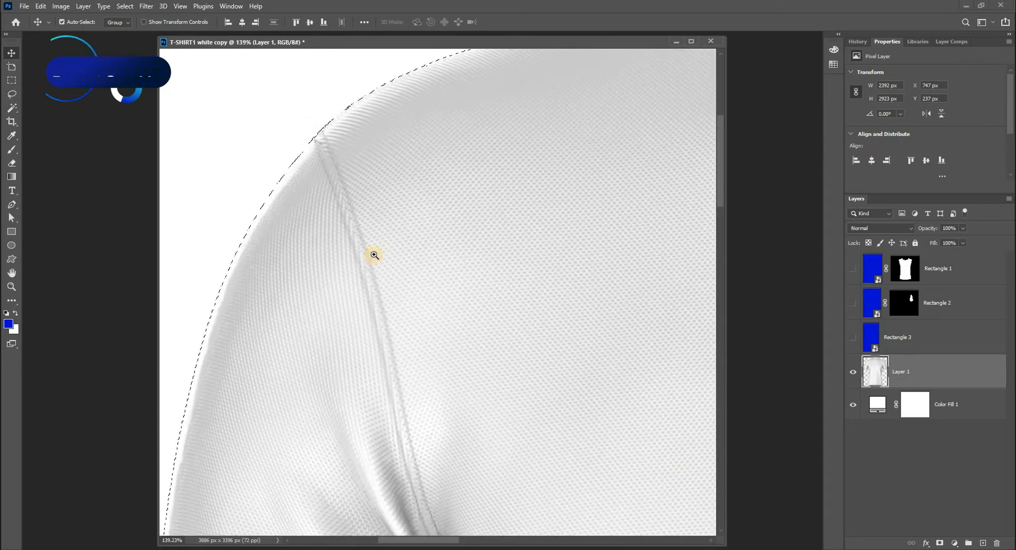
key("l")
left_click_drag(344, 182, 363, 306)
left_click(353, 188)
left_click(344, 206)
left_click(343, 256, "ctrl")
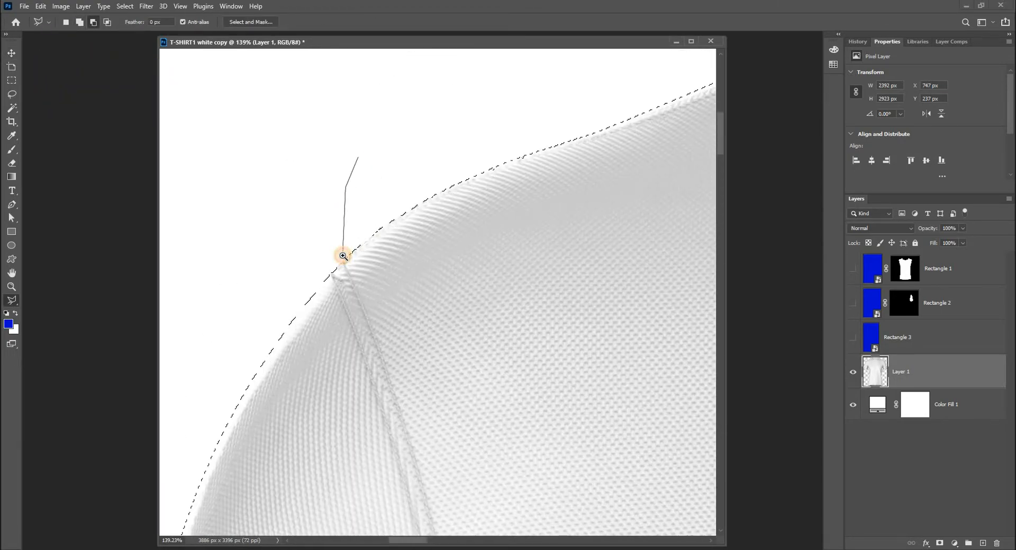
left_click(342, 254, "ctrl")
left_click(342, 250)
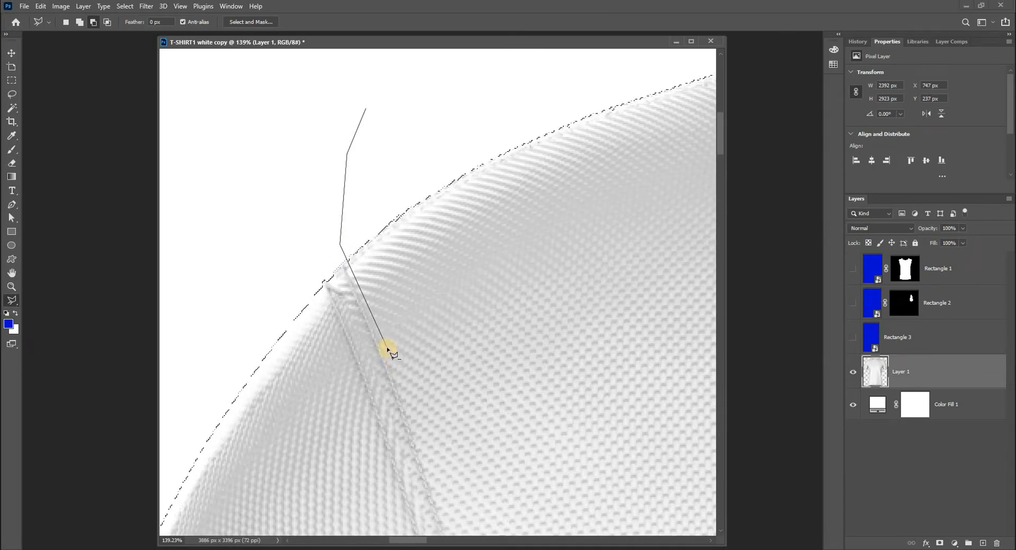
Trace the lasso outline down the left sleeve seam and through the armpit to the gap between sleeve and body
left_click_drag(415, 447, 357, 220)
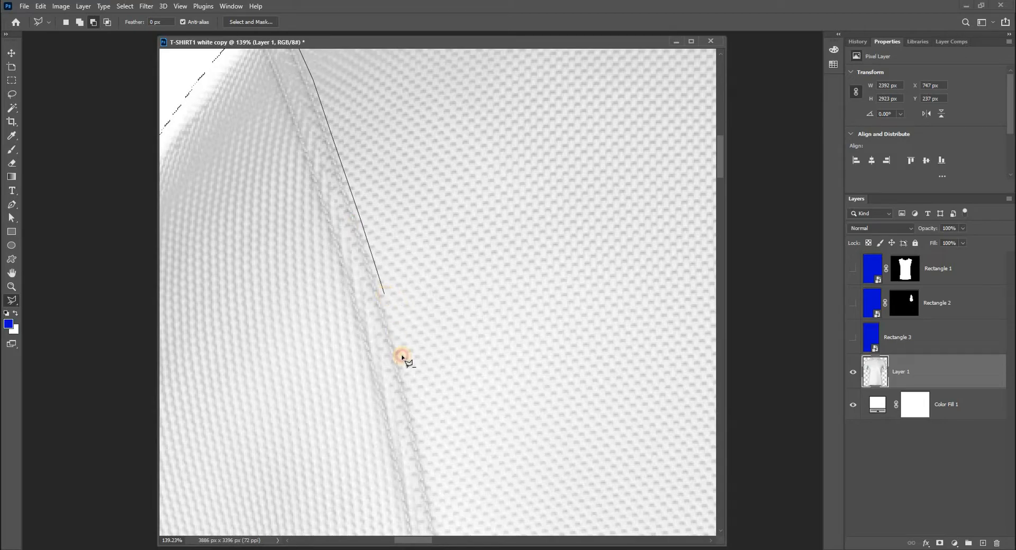
mouse_move(419, 430)
left_mouse_down()
mouse_move(408, 227)
mouse_move(421, 311)
left_mouse_up()
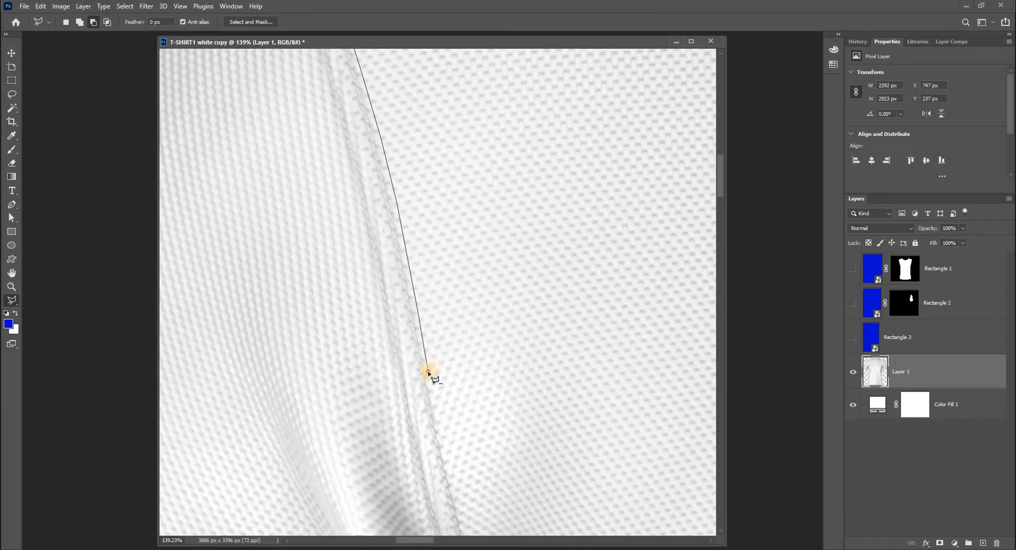
left_click_drag(431, 393, 422, 308)
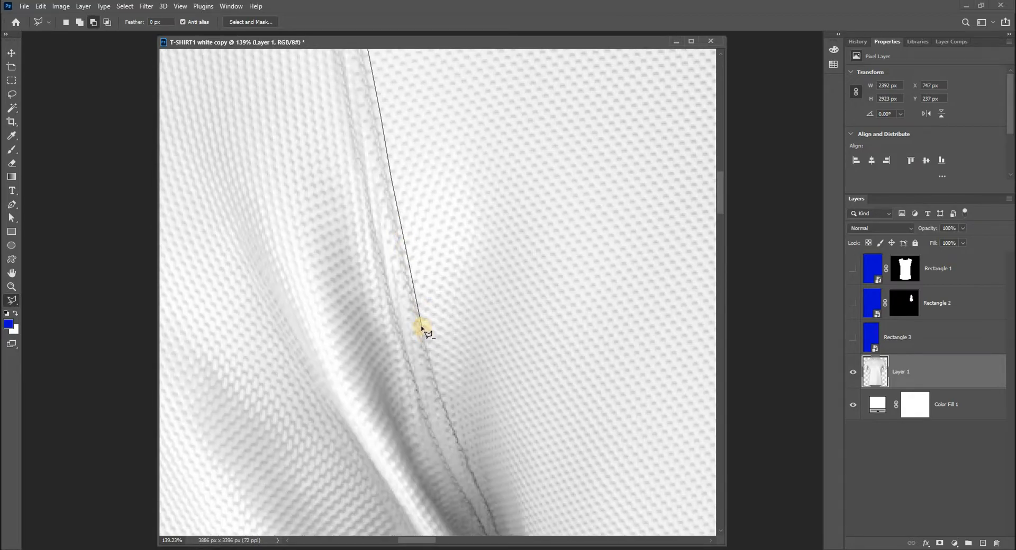
left_click_drag(463, 443, 423, 262)
left_click(449, 324)
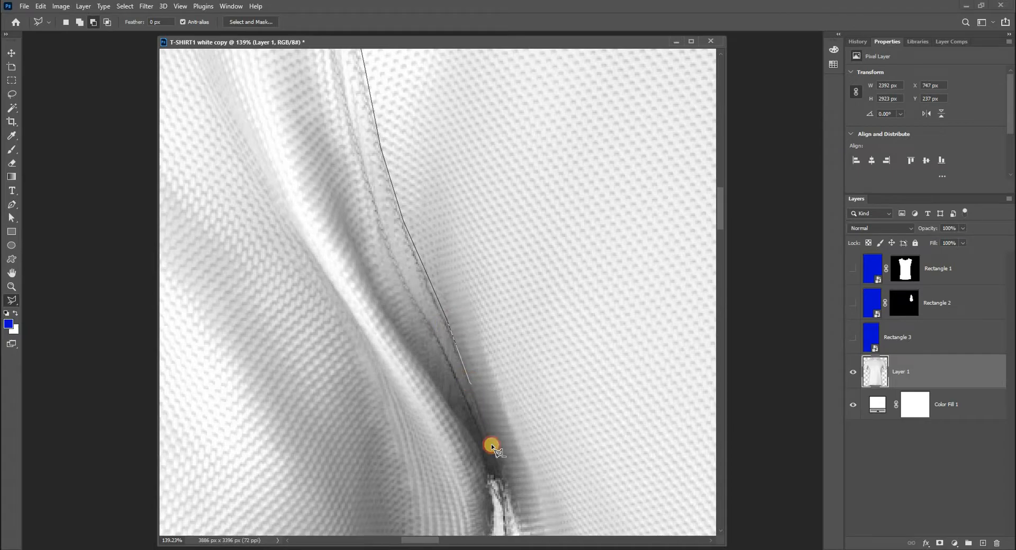
left_click_drag(493, 453, 482, 263)
left_click(484, 286)
left_click(481, 349)
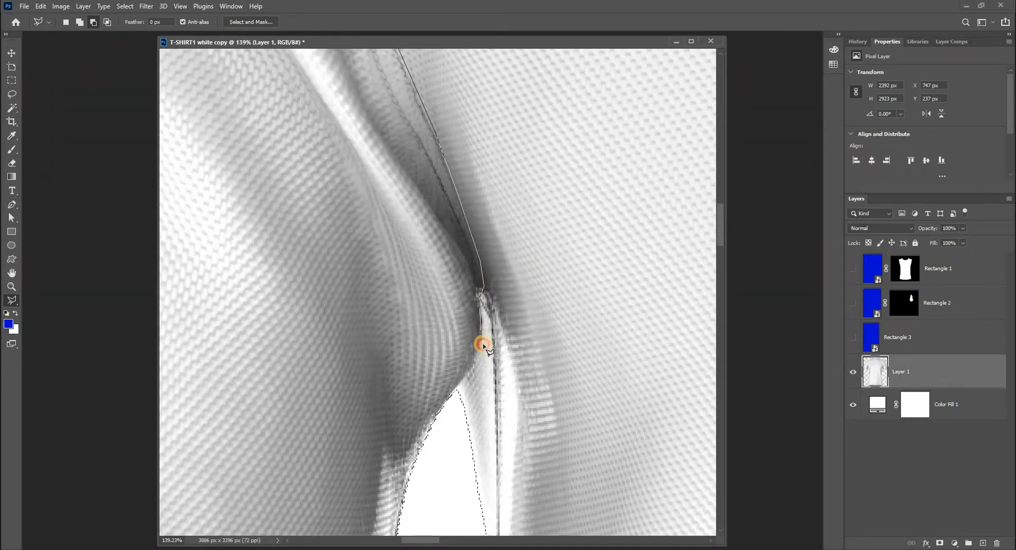
left_click(455, 395)
Close the lasso outline around the body, right sleeve and collar to subtract them, keeping only the left sleeve selected
scroll(453, 334, "down", 6)
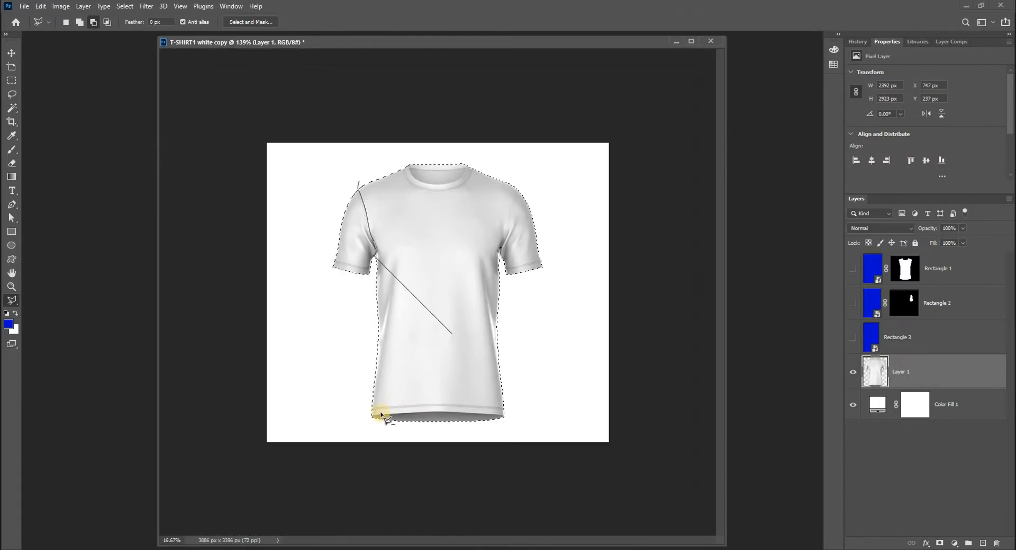
left_click(336, 428)
left_click(381, 451)
left_click(515, 445)
left_click(573, 365)
left_click(588, 157)
left_click(459, 129)
double_click(373, 213)
key("ctrl+0")
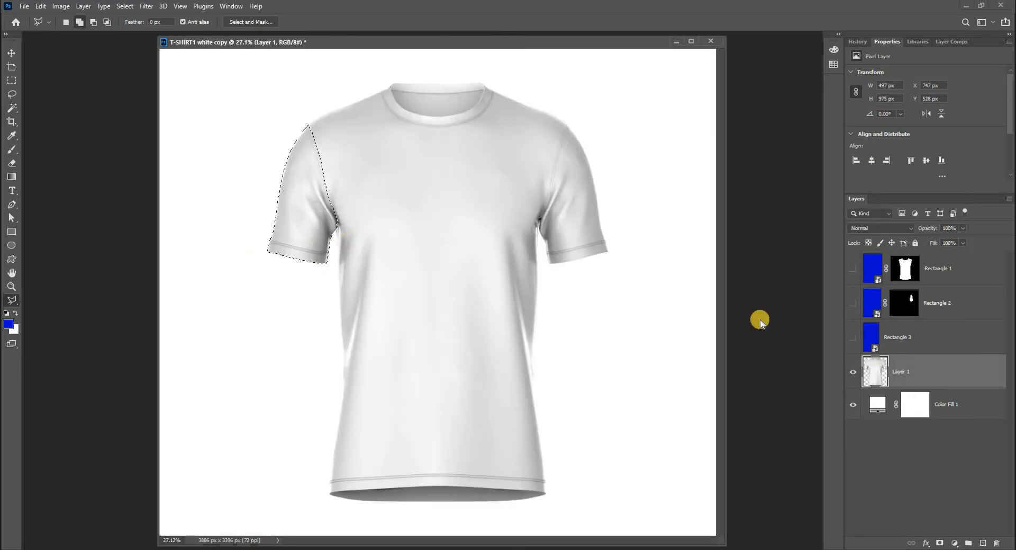
Show the Rectangle 3 layer and add a layer mask to it from the left sleeve selection
left_click(856, 338)
left_click(856, 337)
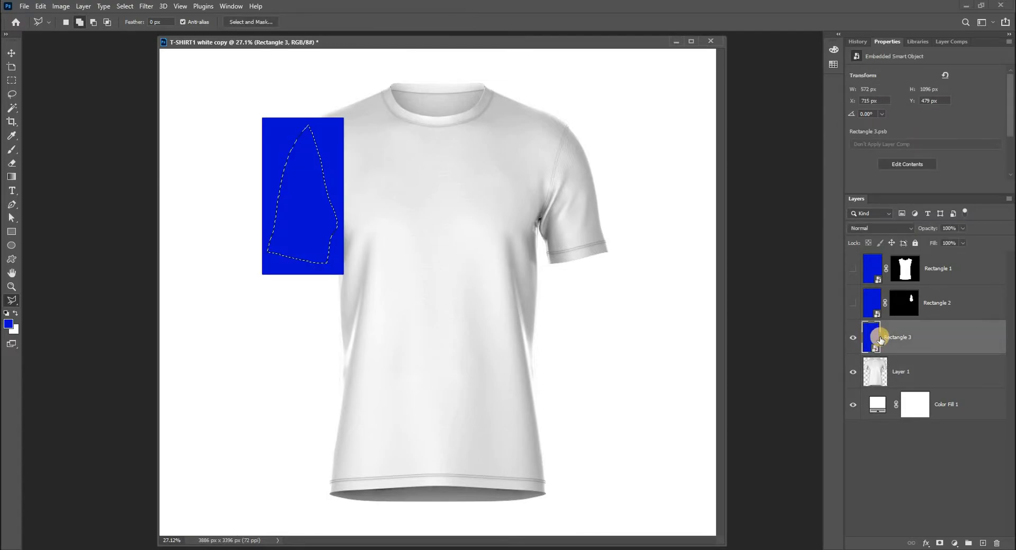
left_click(941, 543)
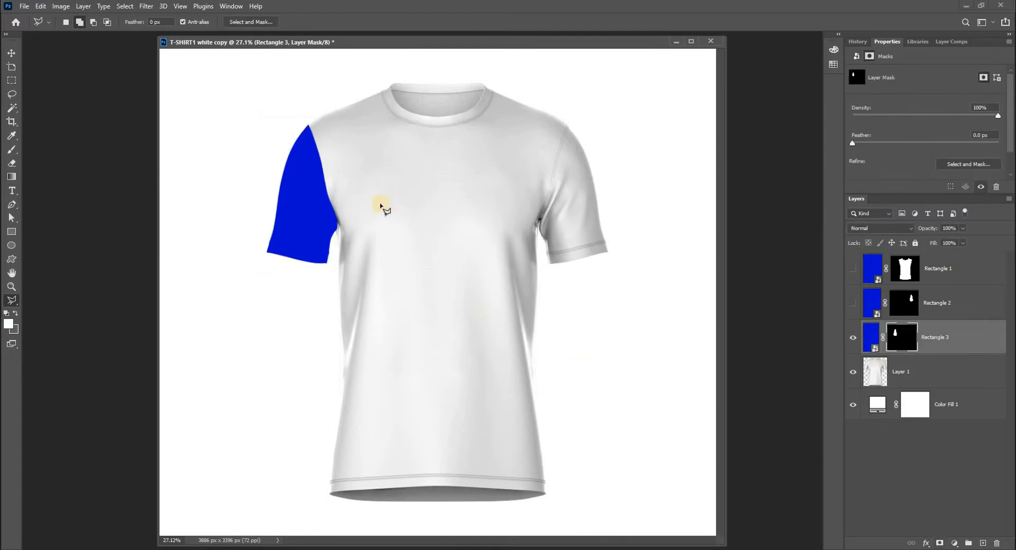
Toggle the masked layers to check them, leaving Rectangle 1, Rectangle 2 and Rectangle 3 all visible
key("v")
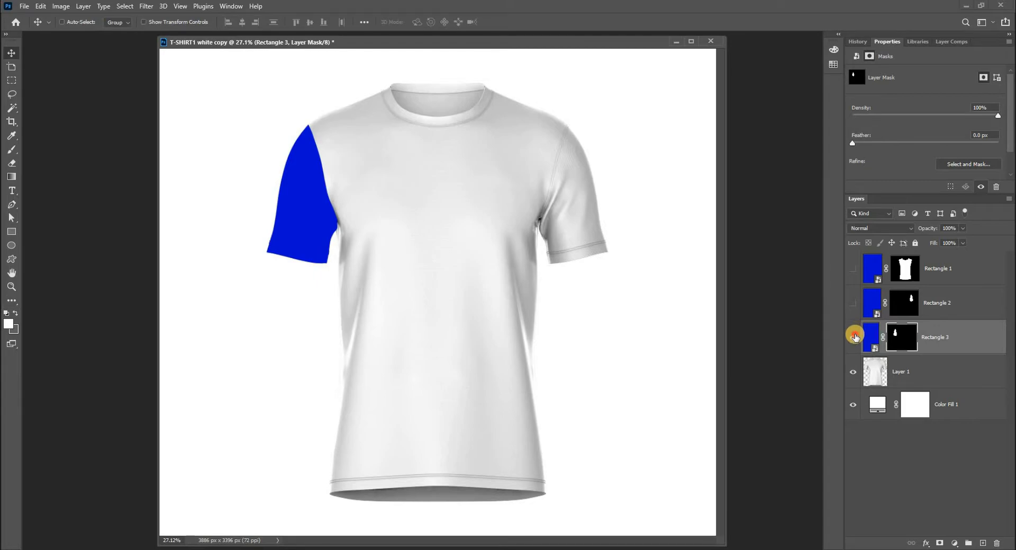
left_click(854, 338)
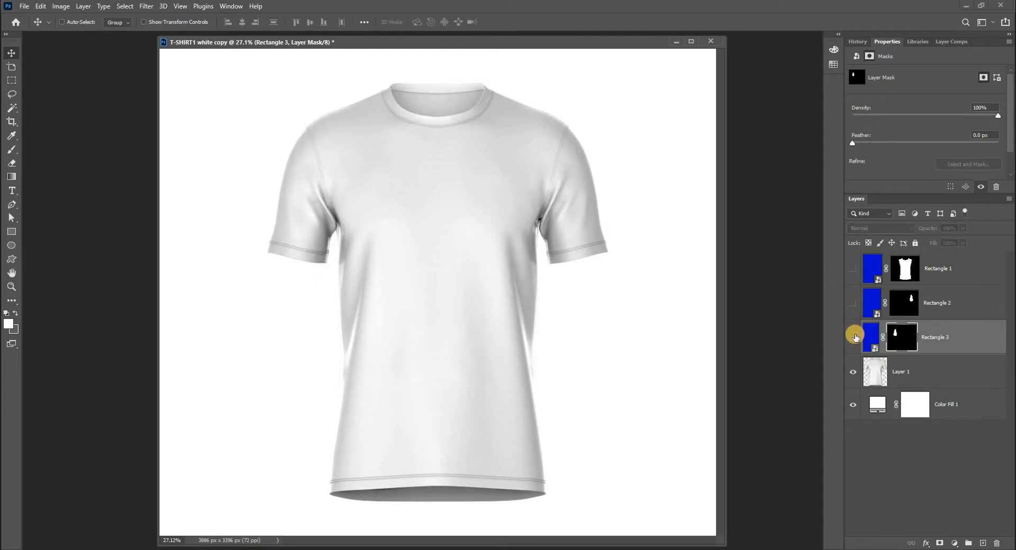
left_click(853, 269)
left_click(853, 302)
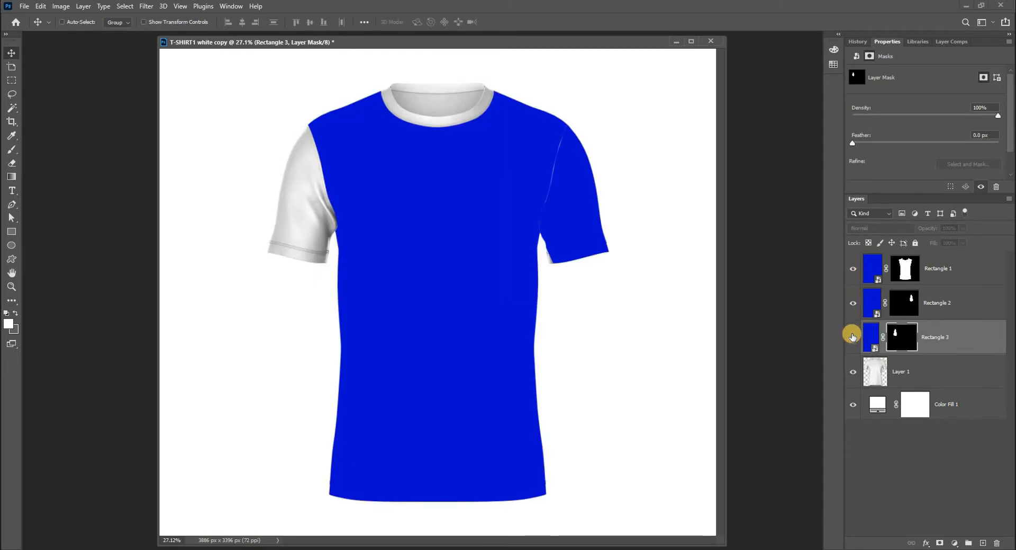
left_click(852, 336)
key("alt+bracketright")
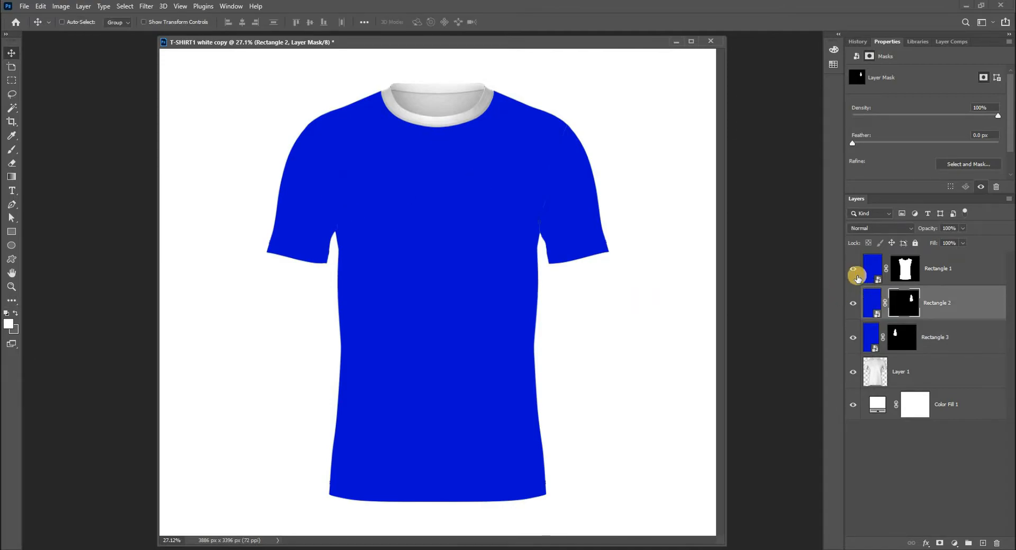
left_click(855, 270)
left_click(854, 269)
Open the Rectangle 1 smart object, fill its shape with blue #0560dc, and save and close it
double_click(873, 269)
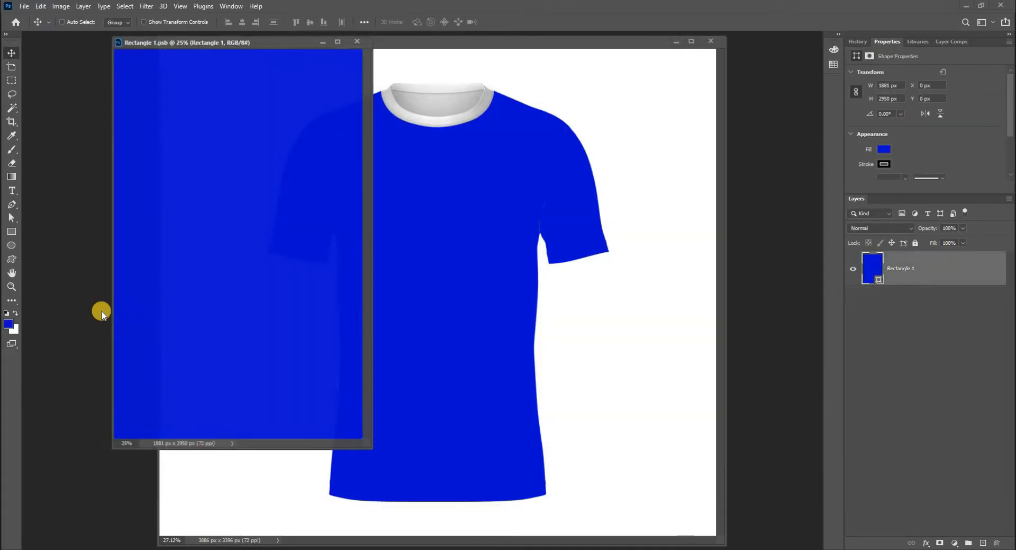
left_click(13, 331)
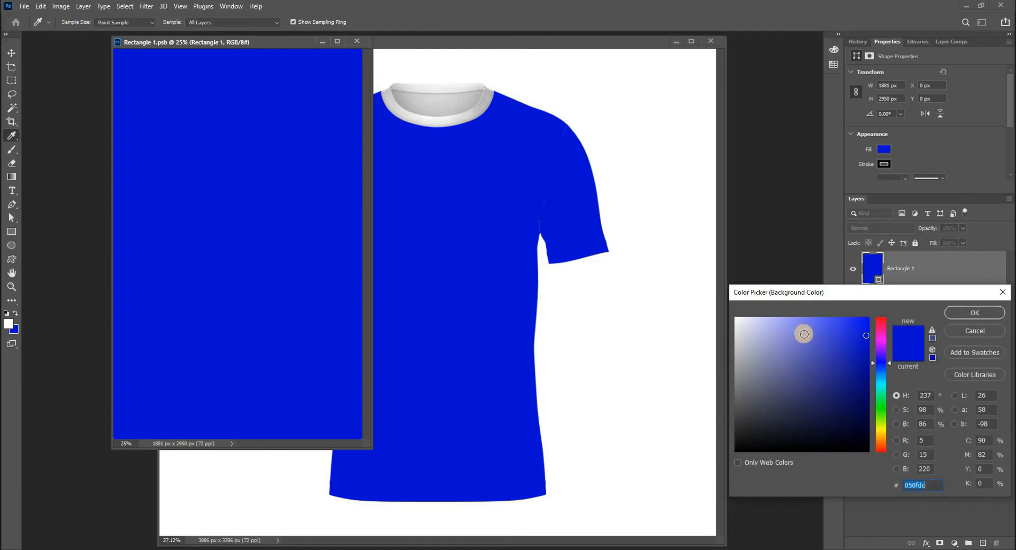
left_click(879, 373)
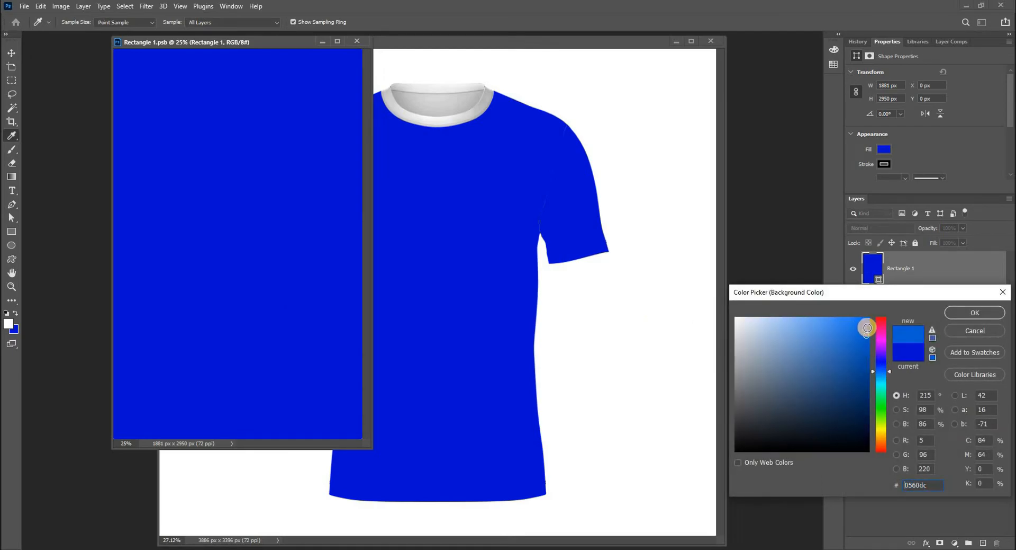
key("Return")
key("ctrl+s")
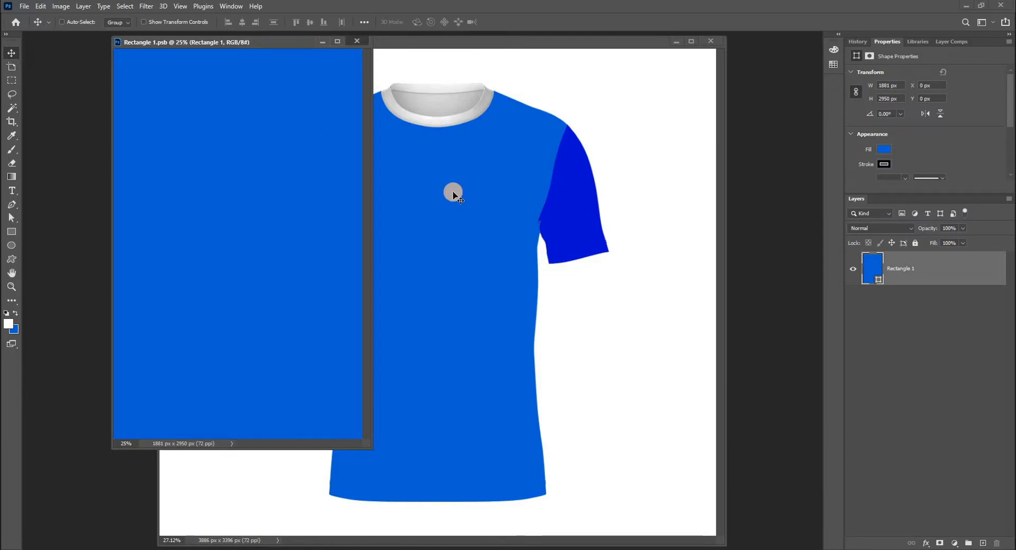
left_click(437, 133)
Open the Rectangle 2 smart object, fill its shape with dark navy, and save and close it
double_click(871, 303)
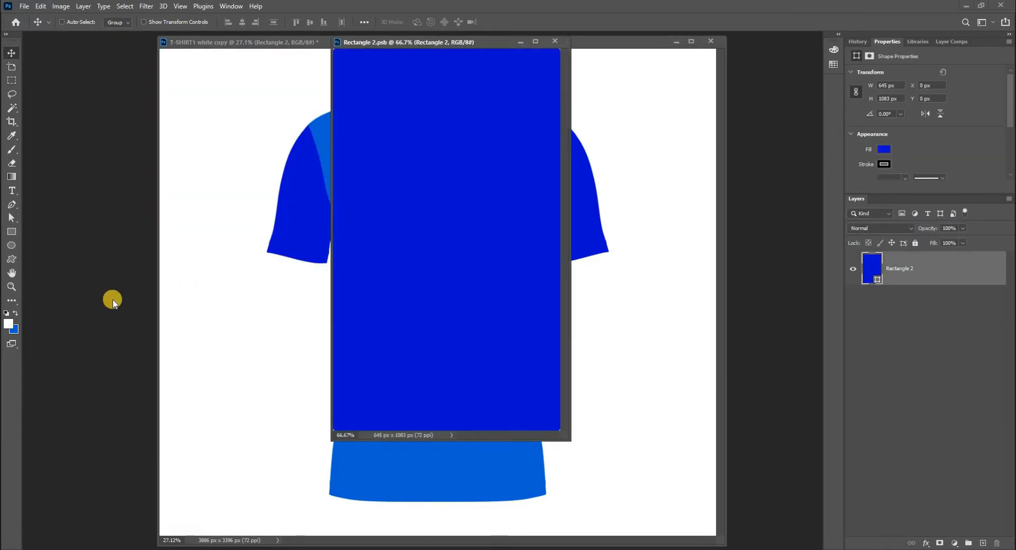
left_click(25, 332)
mouse_move(871, 371)
left_mouse_down()
mouse_move(810, 408)
mouse_move(824, 407)
left_mouse_up()
key("ctrl+BackSpace")
key("ctrl+s")
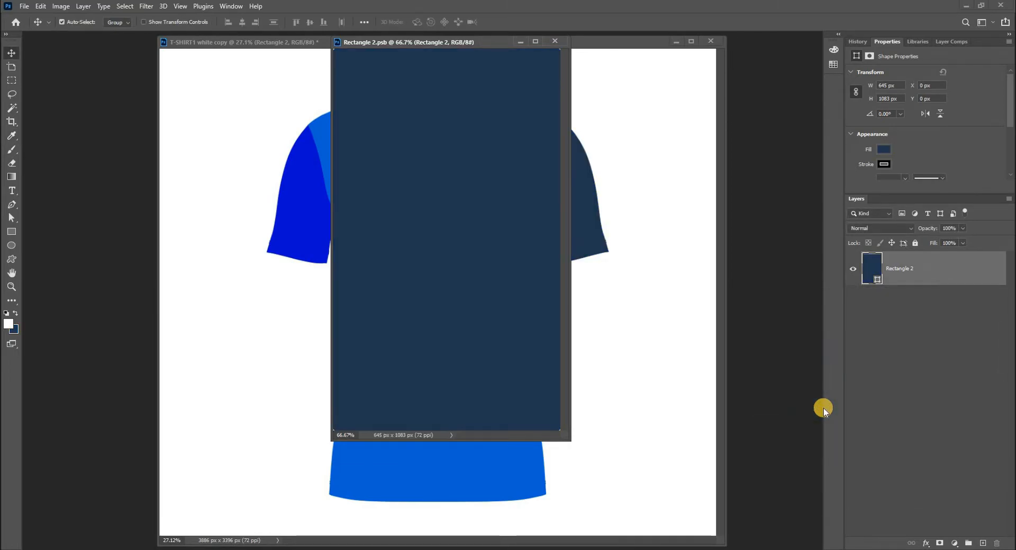
key("ctrl+w")
Fill the Rectangle 3 smart object's contents with the same dark navy, and save and close it
double_click(875, 334)
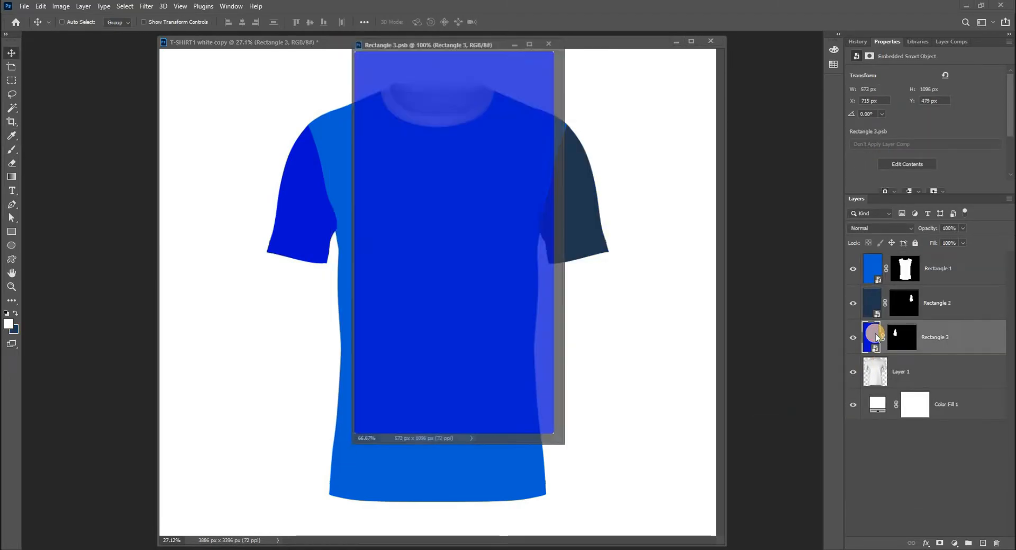
key("ctrl+BackSpace")
key("ctrl+s")
key("ctrl+w")
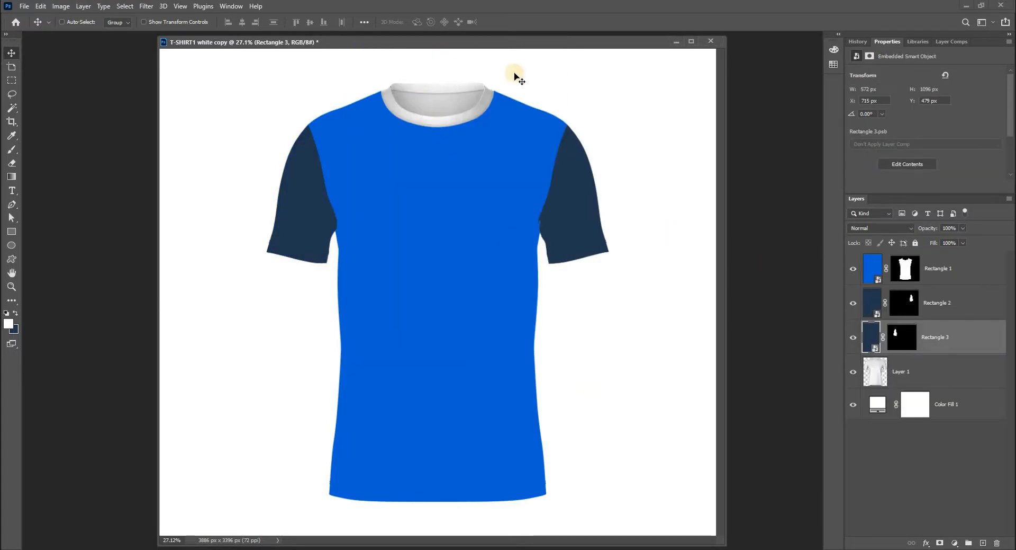
Draw a dark navy rectangle about 866 × 373 px above Layer 1, covering the collar
left_click_drag(425, 100, 485, 280)
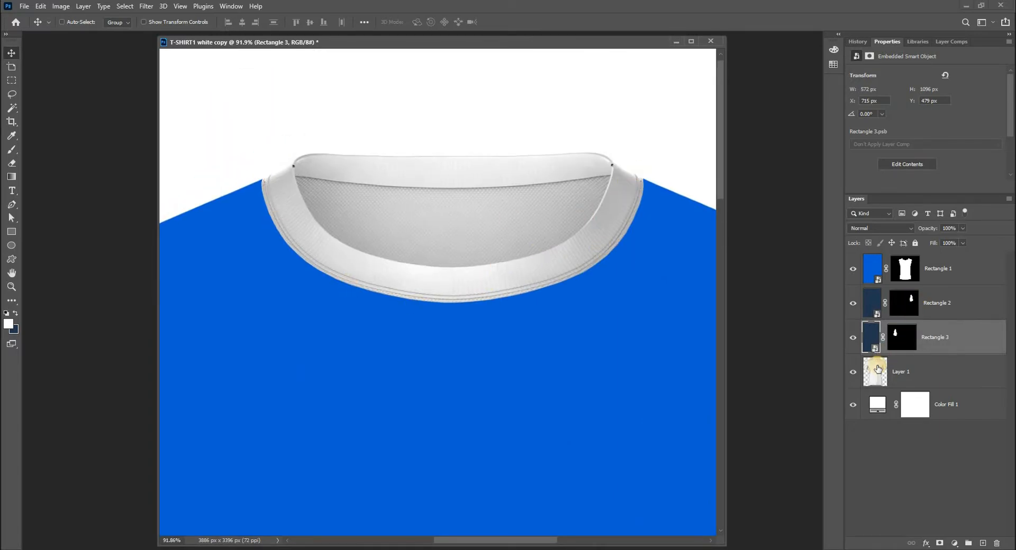
left_click(887, 372)
left_click(882, 371, "ctrl")
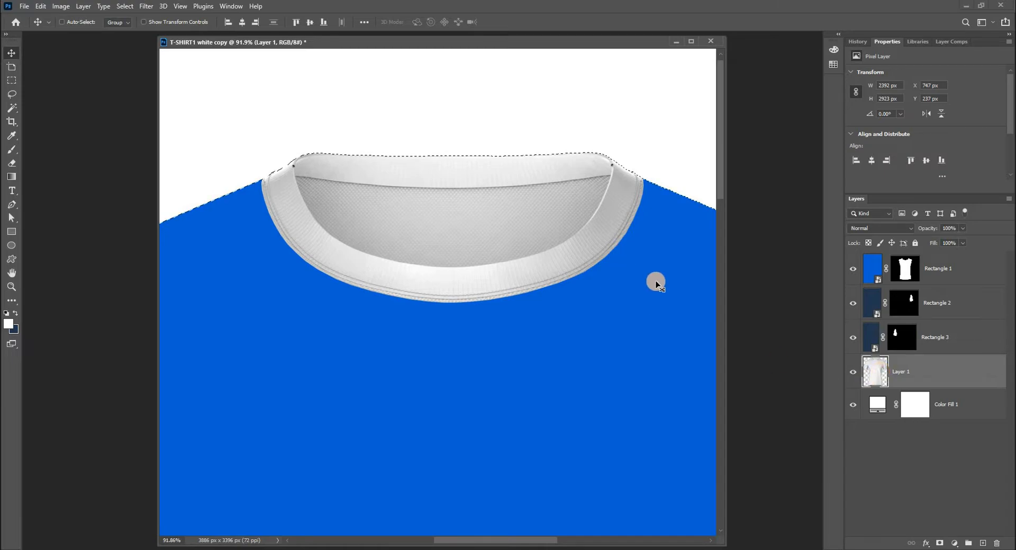
left_click(11, 231)
left_click_drag(248, 132, 667, 313)
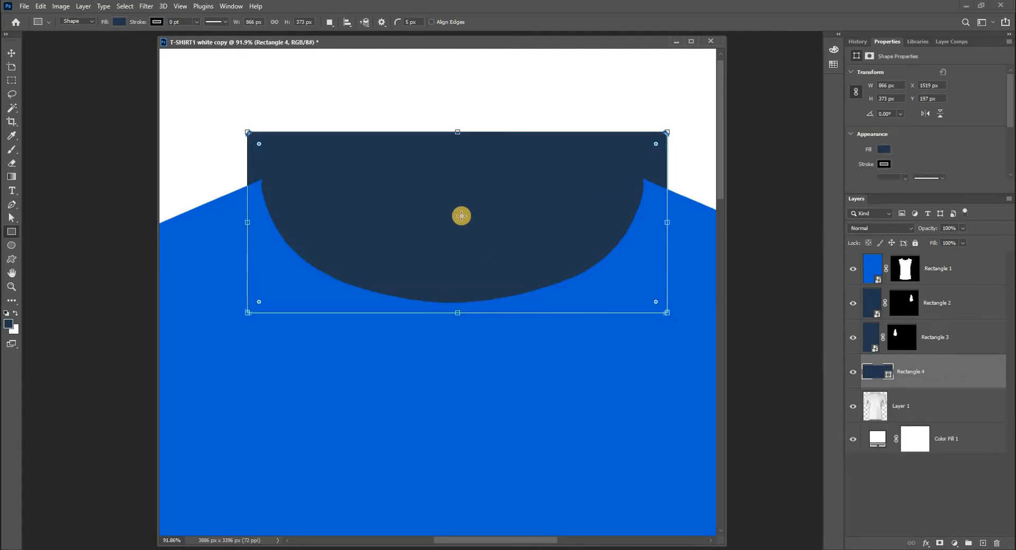
key("v")
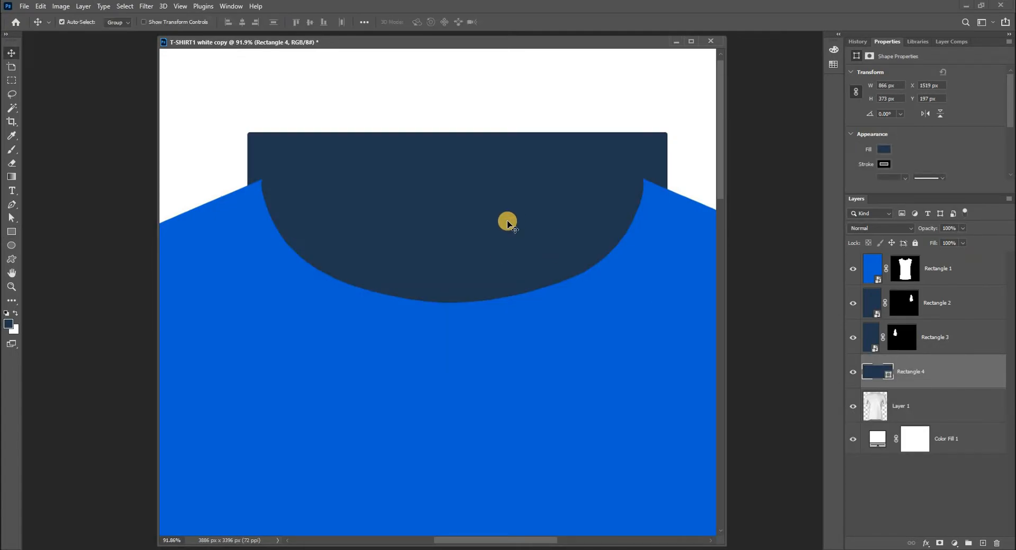
Bring Rectangle 4 to the top of the layer stack and convert it to a smart object
key("ctrl+shift+bracketright")
left_click(853, 268)
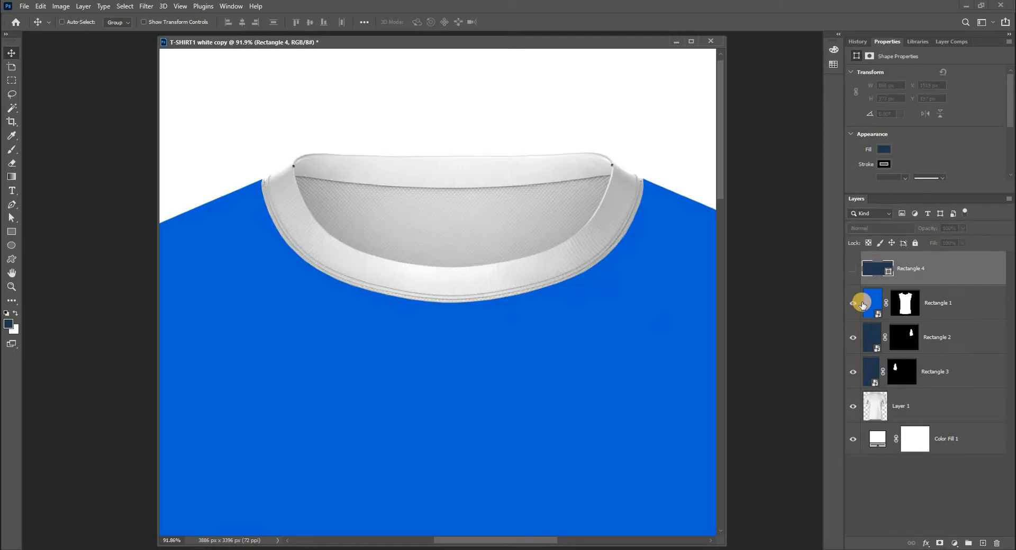
left_click(853, 268)
right_click(945, 265)
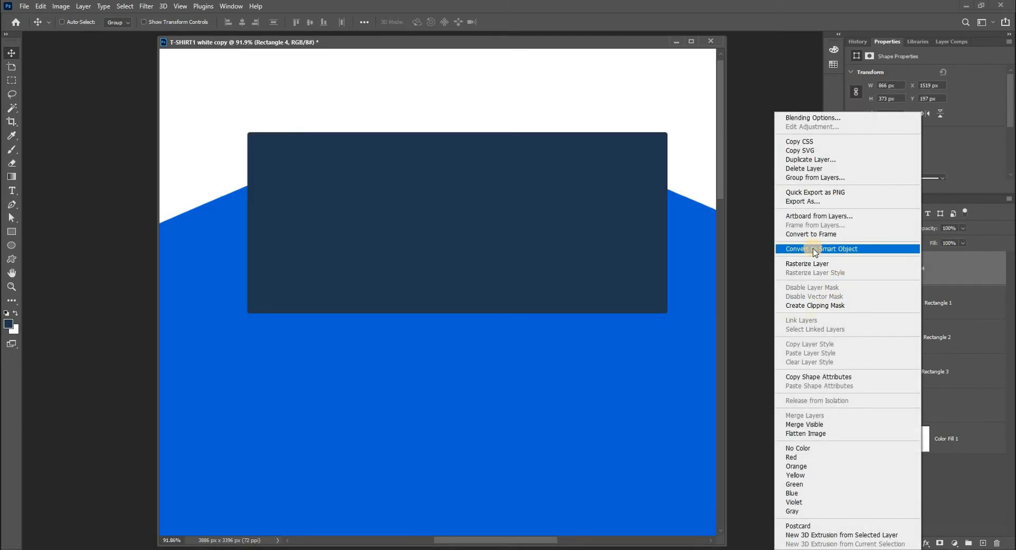
left_click(842, 251)
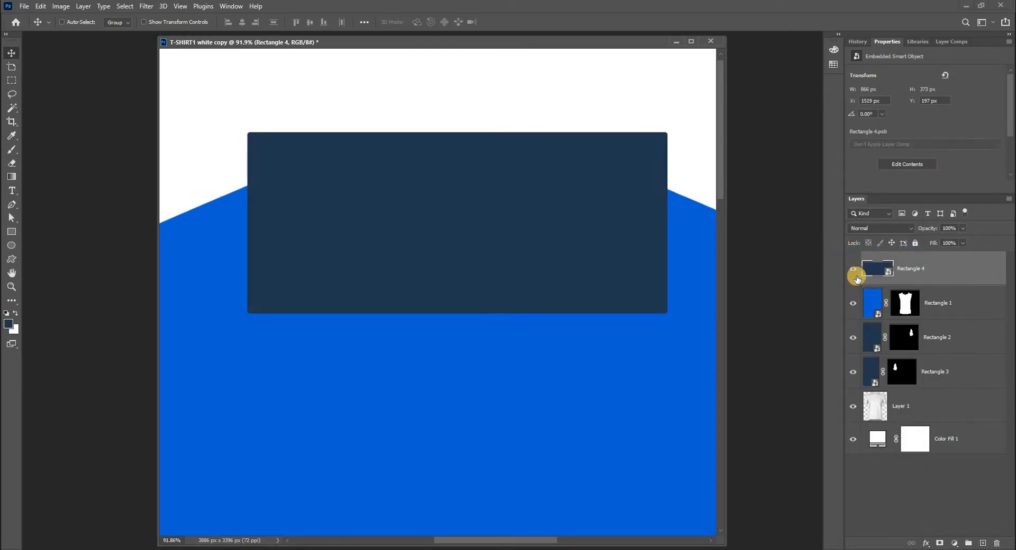
Hide Rectangle 4 and load the outline of Layer 1 as a selection
left_click(852, 271)
left_click(876, 403)
left_click(875, 403, "ctrl")
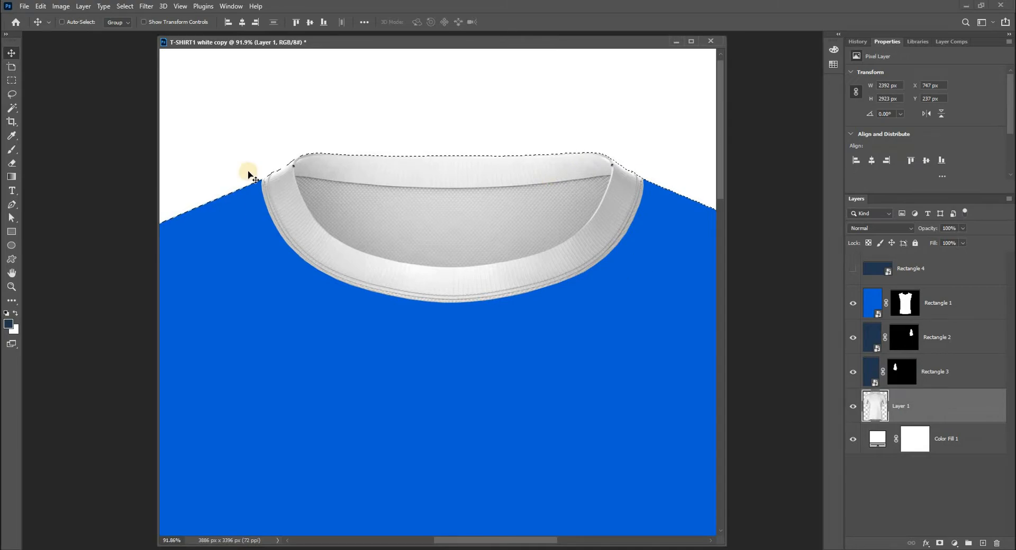
Trace closely around the collar's outer edge with the Polygonal Lasso to limit the shirt outline selection to the neckline area
key("l")
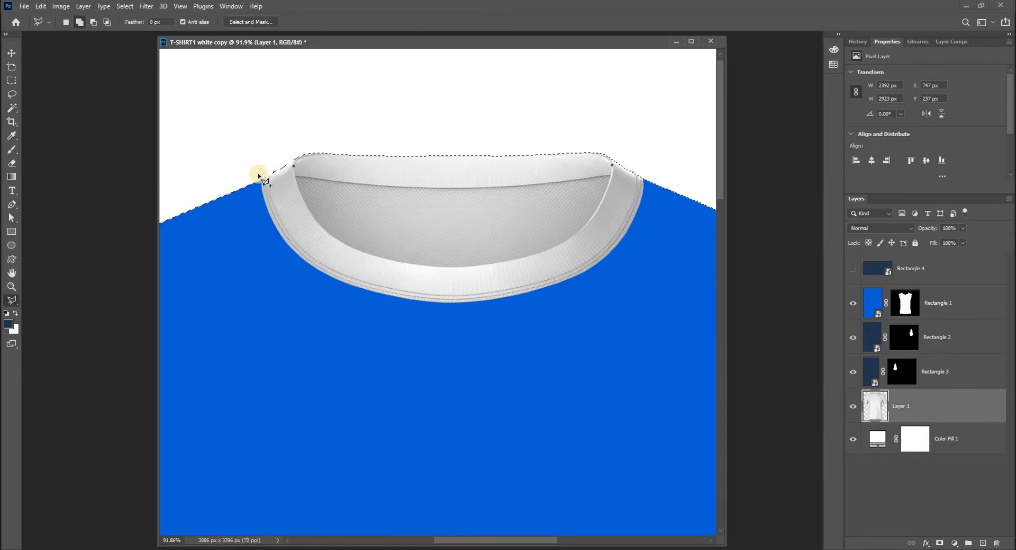
key("f")
key("f")
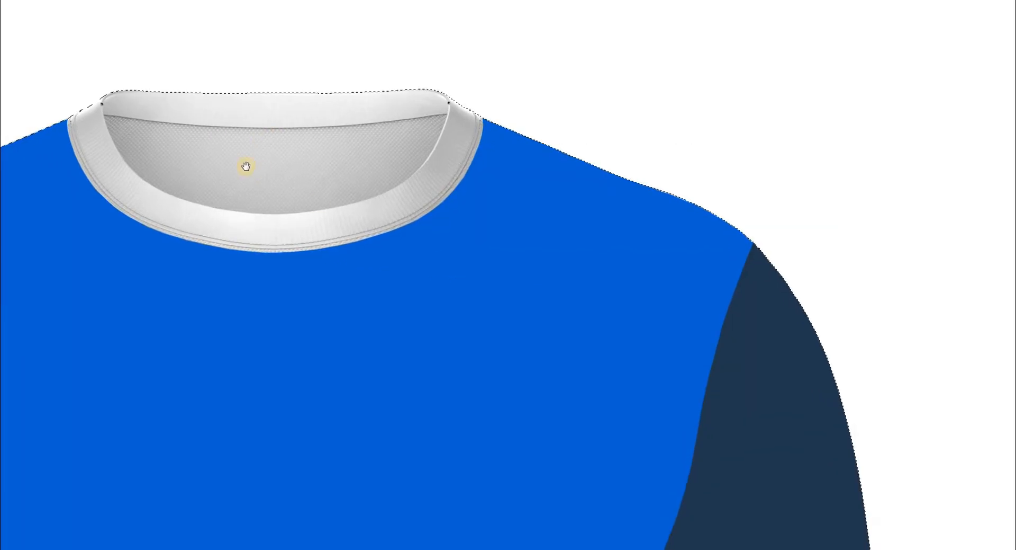
left_click_drag(245, 166, 408, 236)
left_click_drag(329, 190, 357, 229)
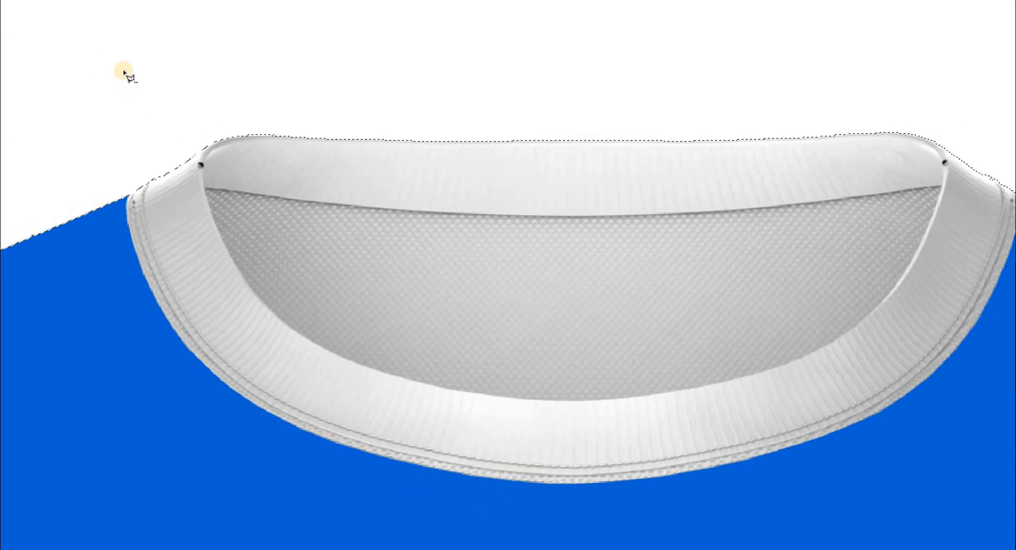
mouse_move(116, 87)
left_mouse_down()
mouse_move(114, 205)
mouse_move(141, 339)
left_mouse_up()
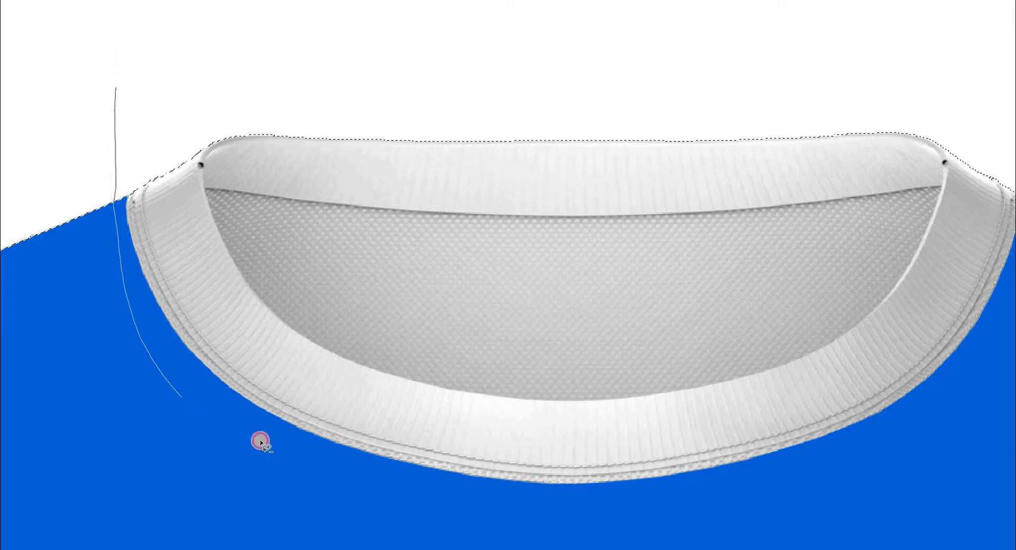
mouse_move(687, 484)
left_mouse_down()
mouse_move(835, 450)
mouse_move(540, 482)
mouse_move(609, 454)
mouse_move(594, 461)
mouse_move(647, 405)
left_mouse_up()
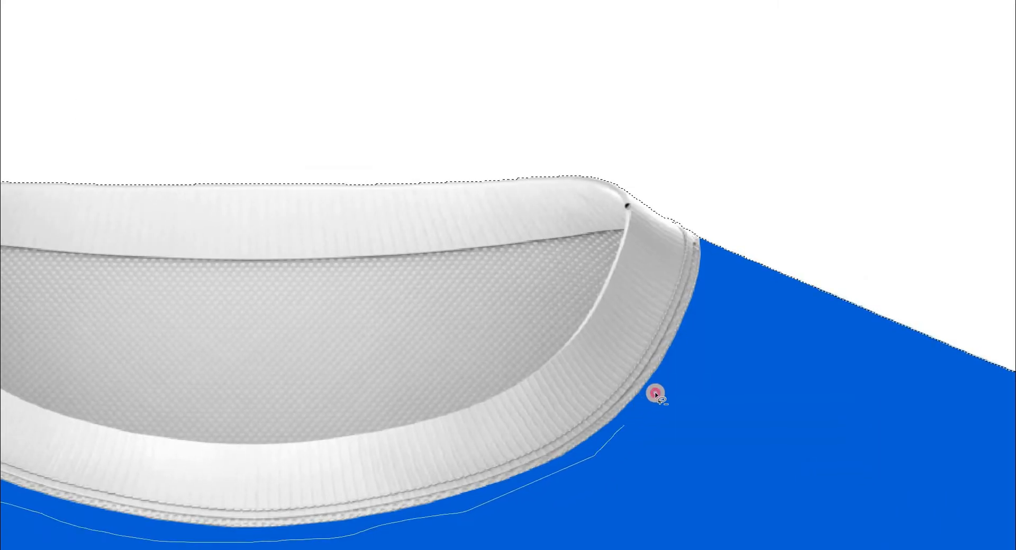
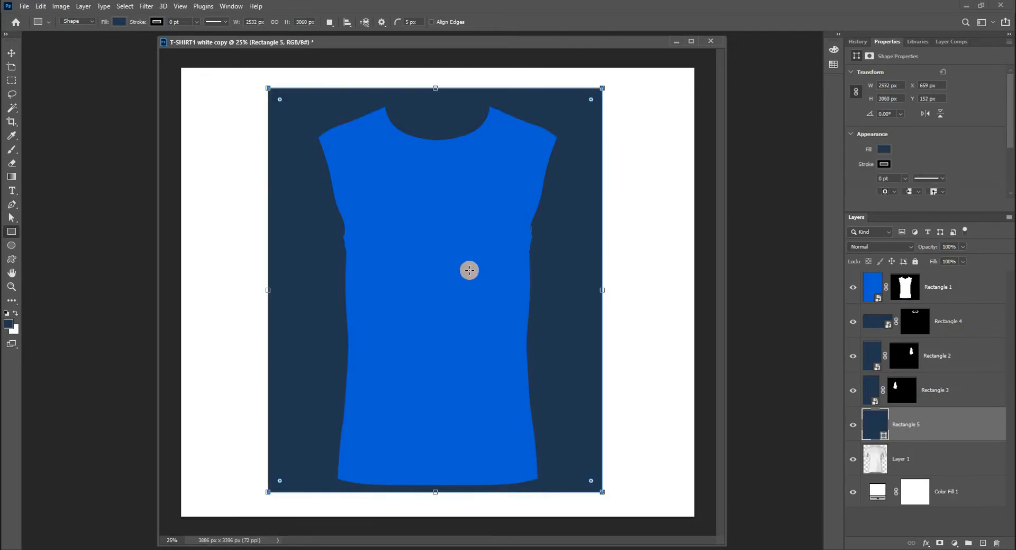
Convert the Rectangle 5 shape layer to a smart object
key("v")
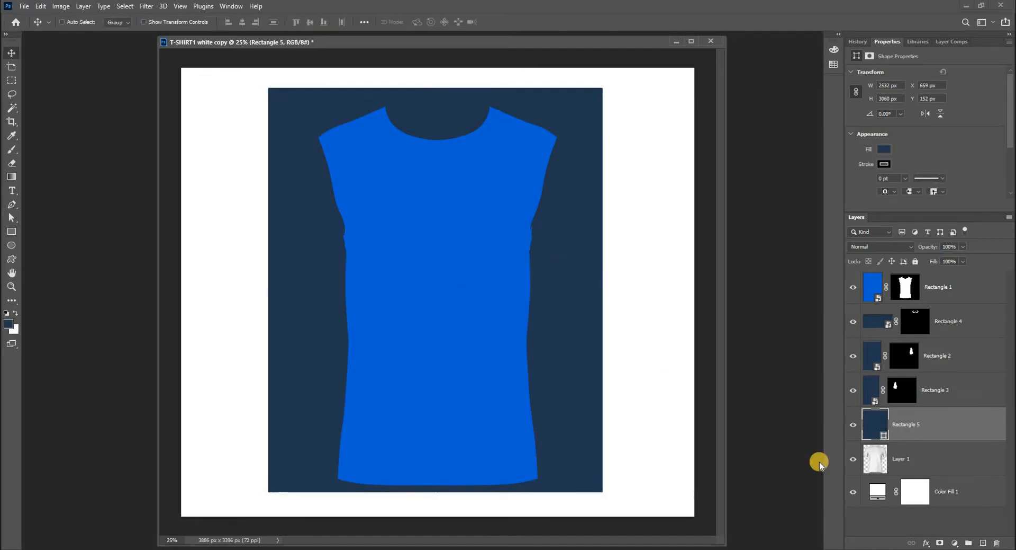
left_click(875, 458, "ctrl")
left_click(887, 426, "ctrl")
right_click(908, 424)
left_click(834, 248)
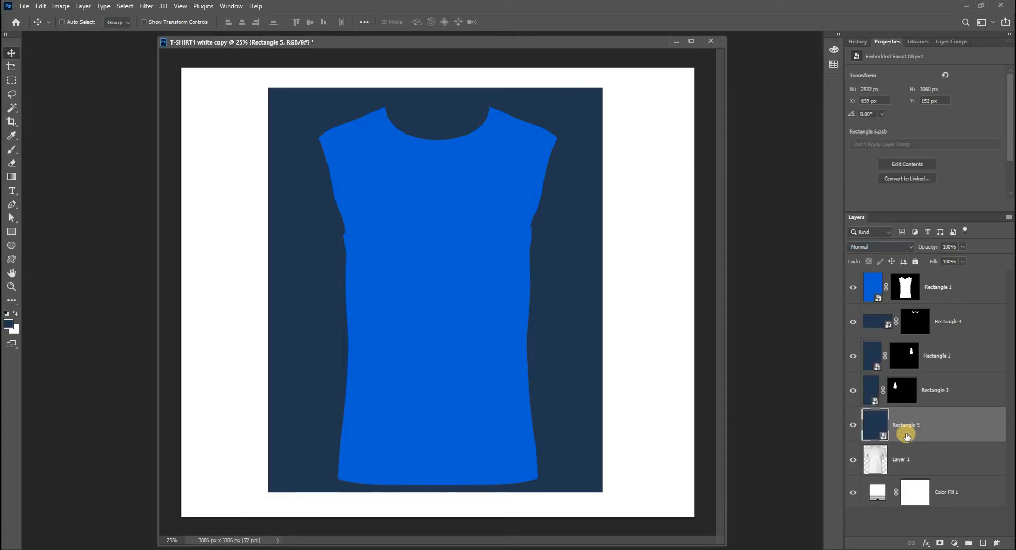
Load the outline of Layer 1 as a selection and use it as a layer mask on Rectangle 5
left_click(876, 460)
left_click(876, 460, "ctrl")
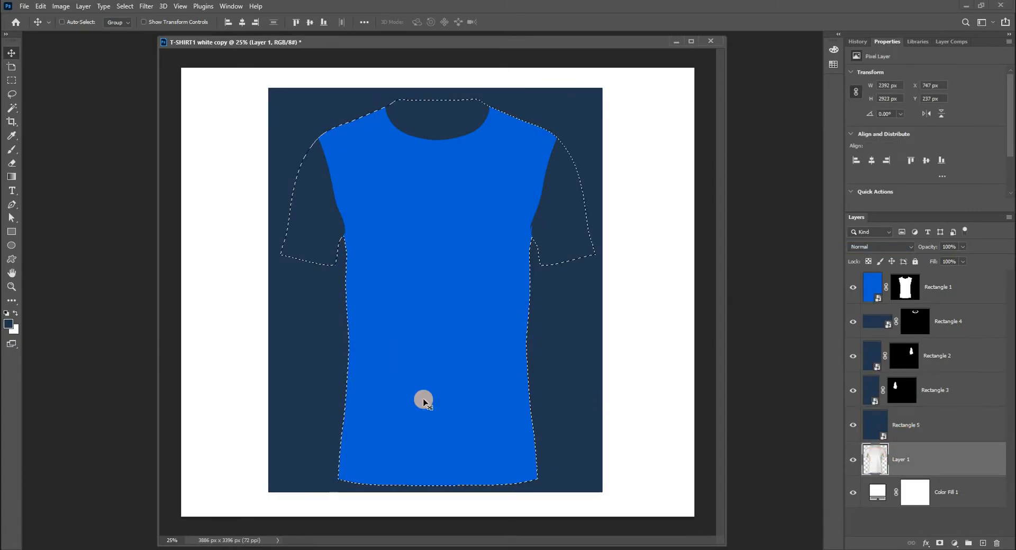
left_click(873, 425)
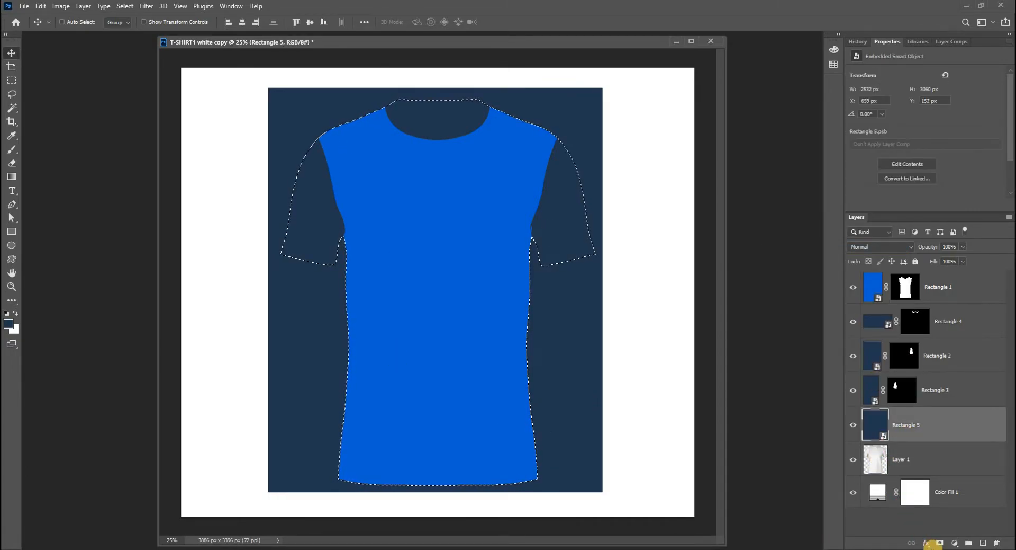
left_click(940, 543)
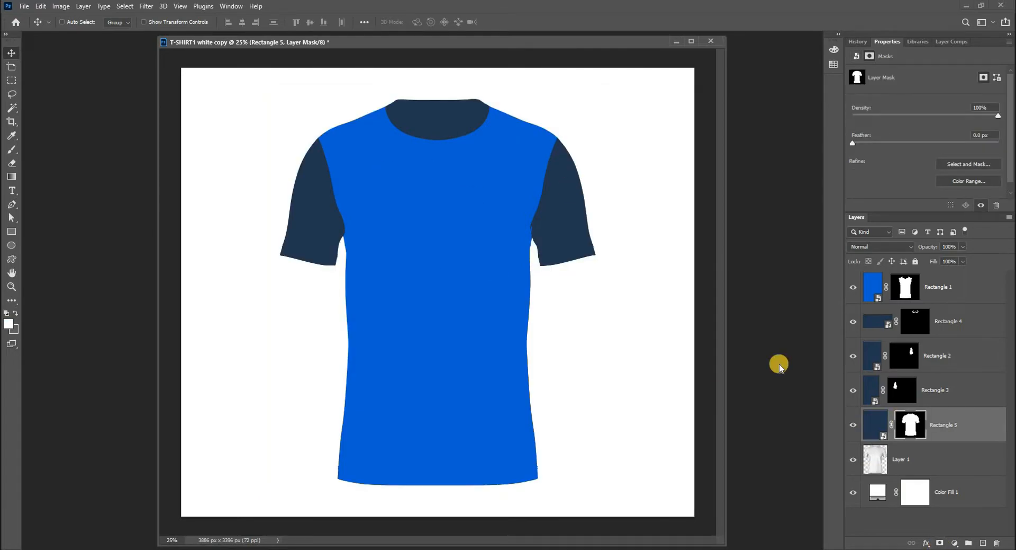
Fill the Rectangle 5 smart object's contents with white, and save and close it
double_click(875, 424)
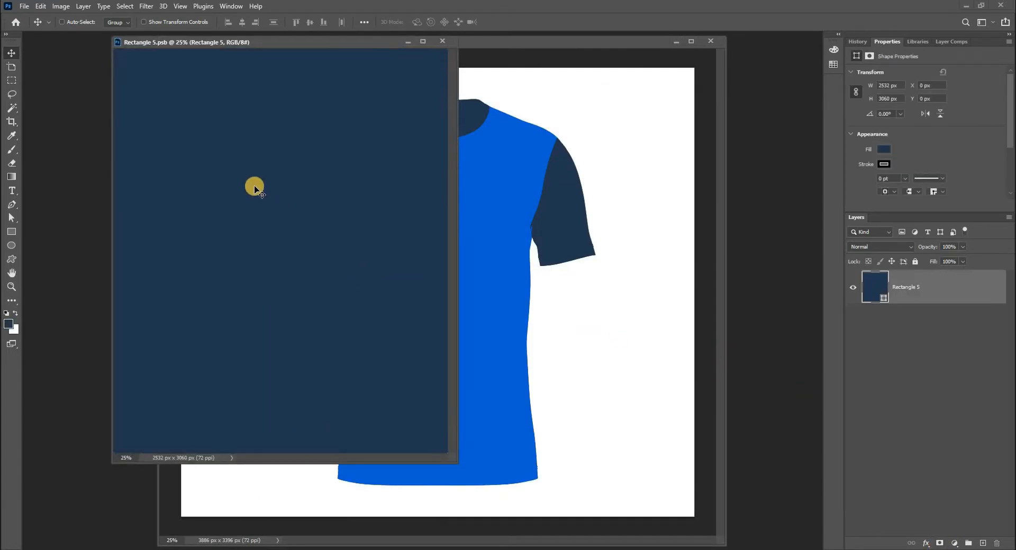
key("ctrl")
key("ctrl+BackSpace")
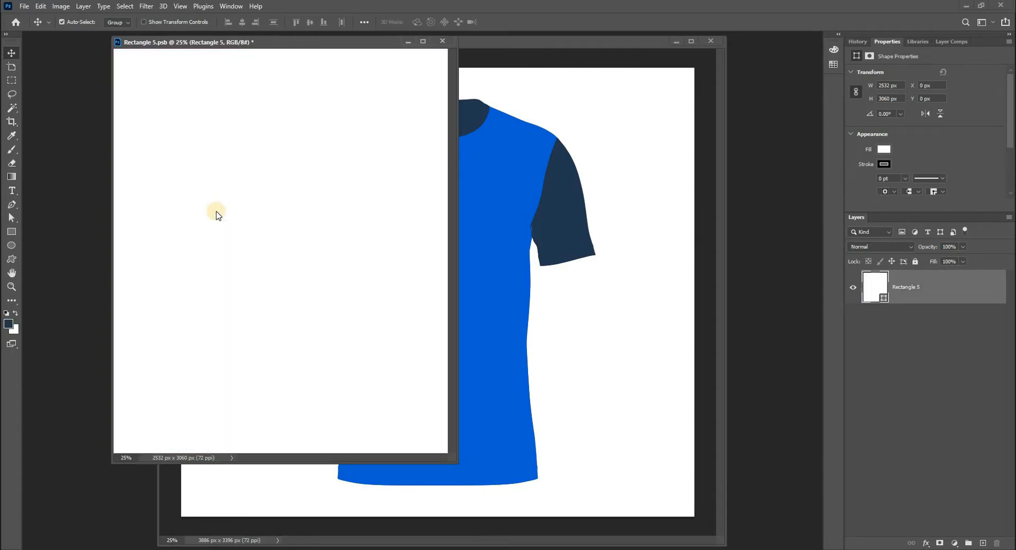
key("ctrl+s")
key("ctrl+w")
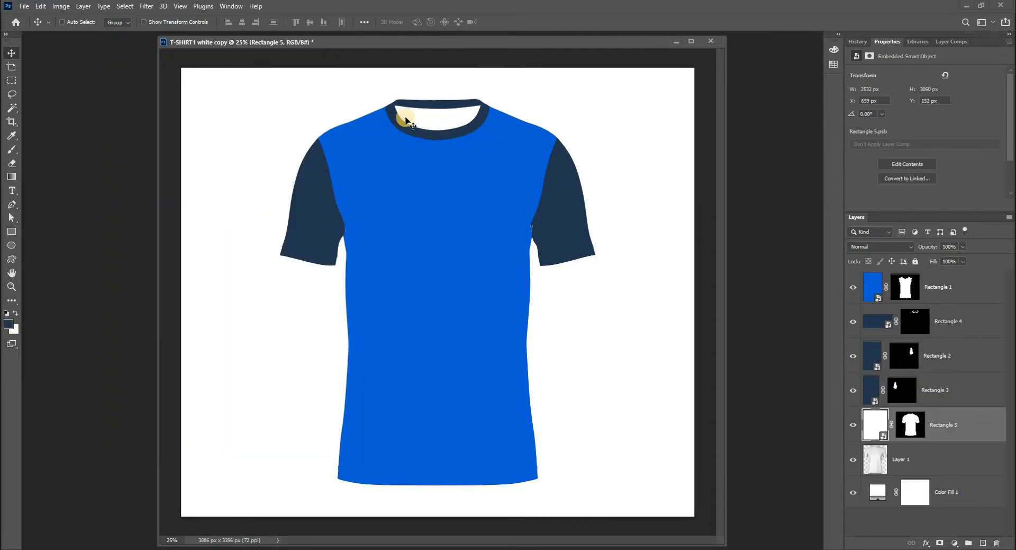
Move Layer 1 to the top of the layer stack and rename it LIGHTING
left_click(871, 363)
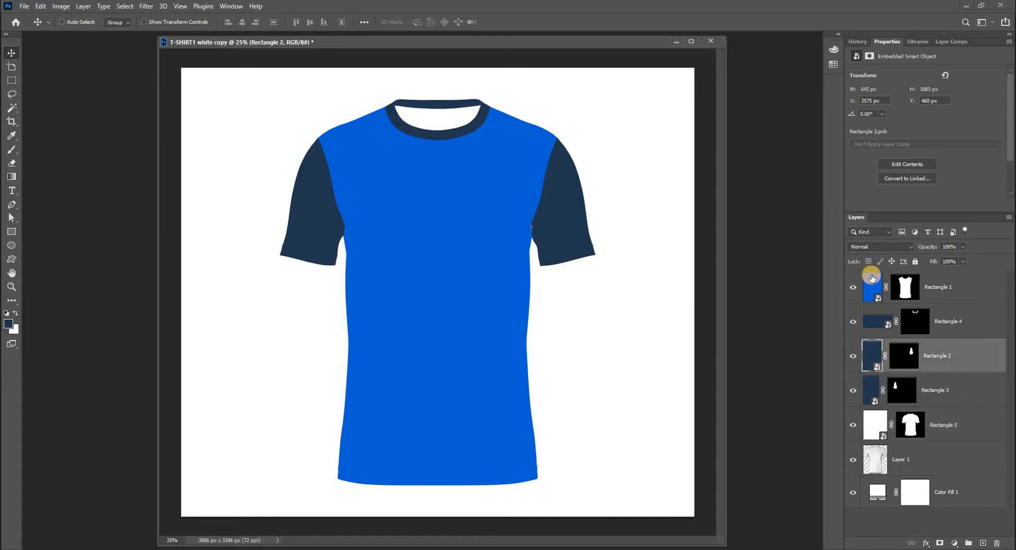
left_click(872, 286)
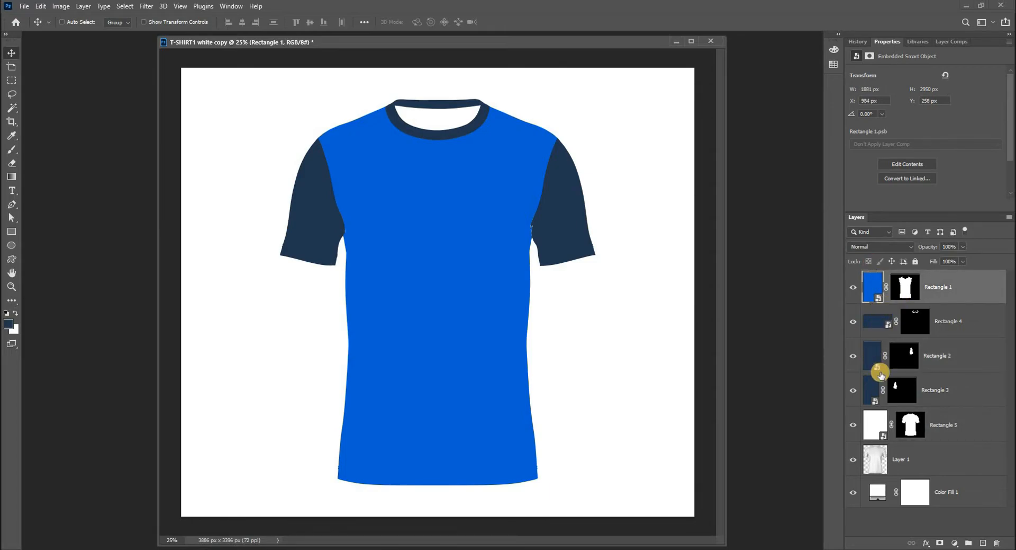
left_click(877, 423)
left_click(879, 460)
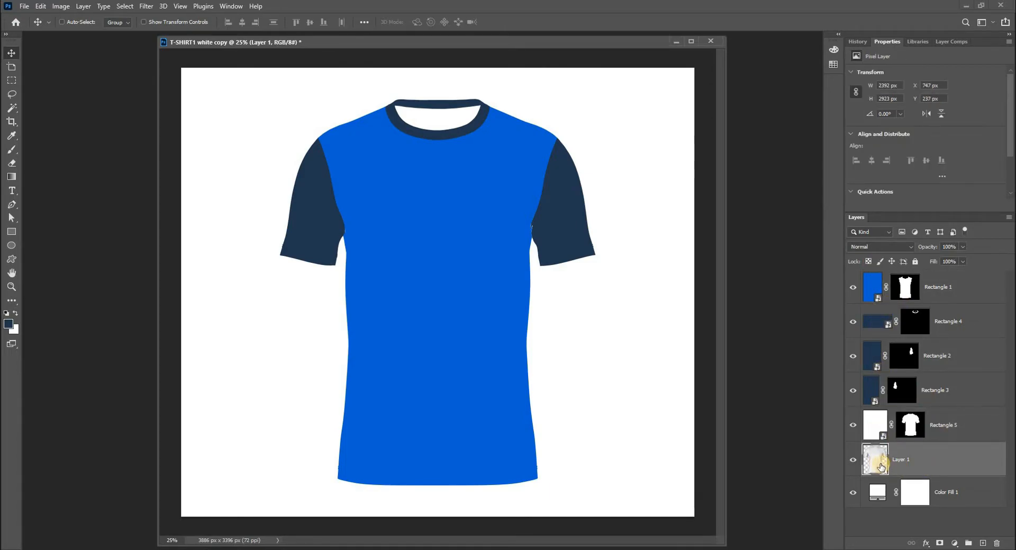
mouse_move(880, 464)
left_mouse_down()
mouse_move(888, 278)
mouse_move(889, 286)
left_mouse_up()
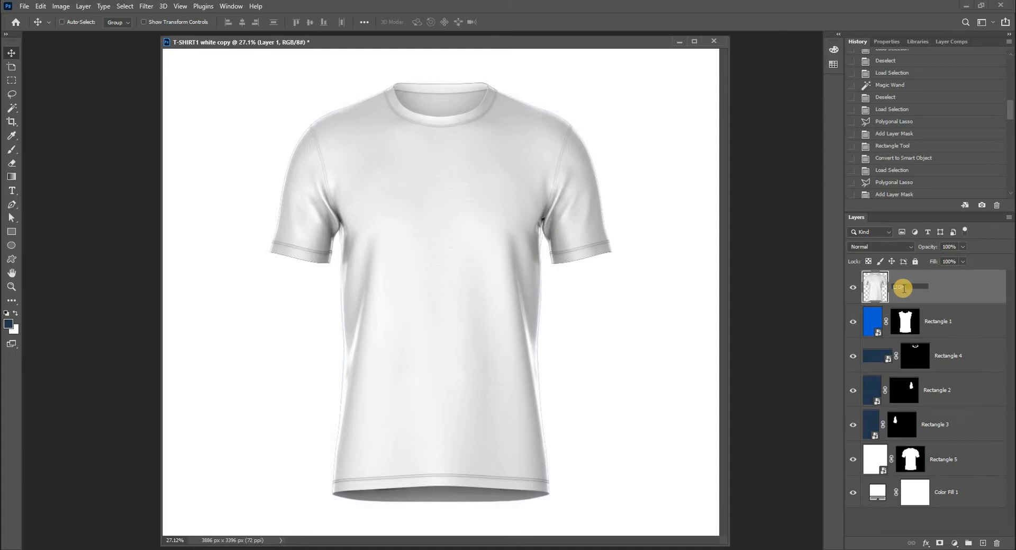
key("Return")
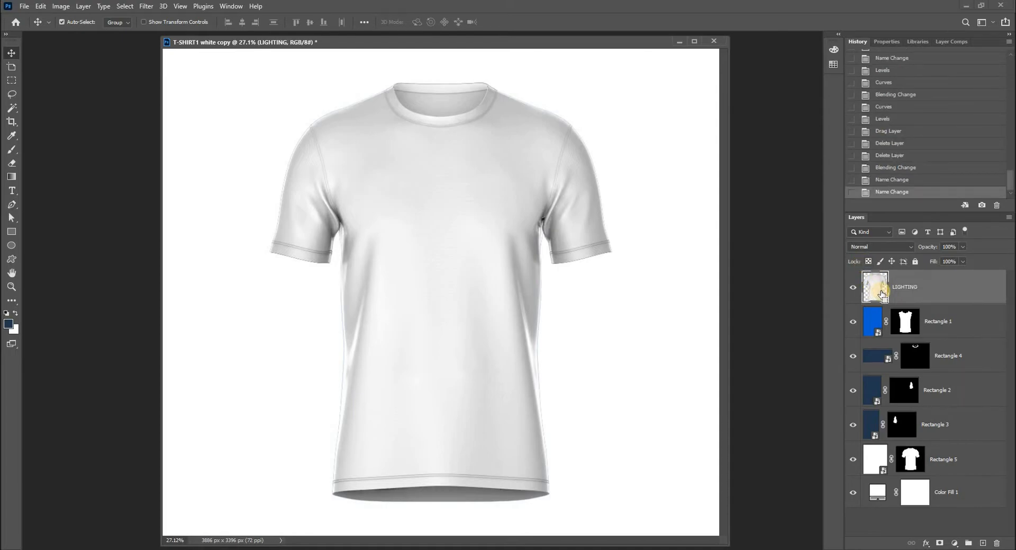
Duplicate the LIGHTING layer and name the copy SHADING
key("ctrl+j")
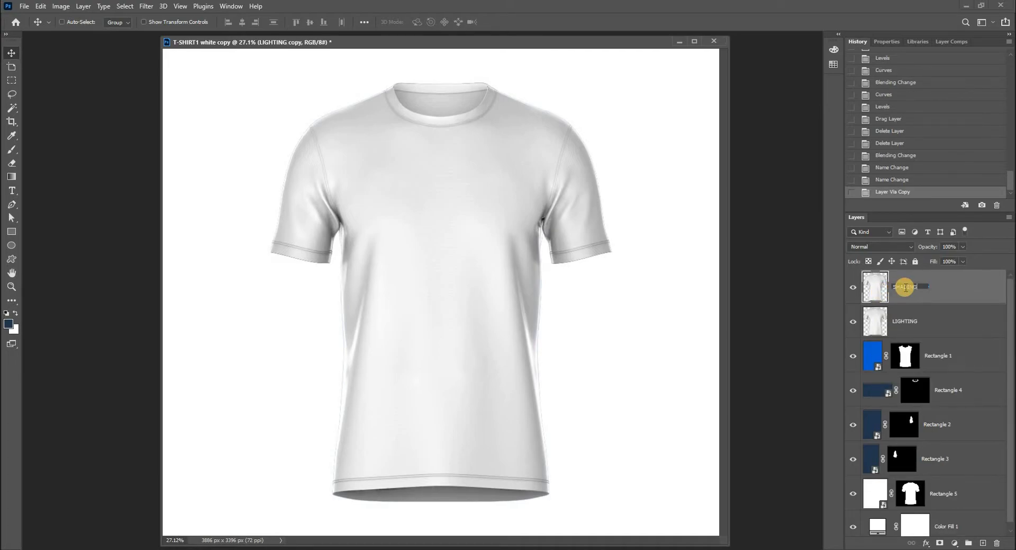
key("Return")
Hide the SHADING layer and set the LIGHTING layer's blend mode to Linear Burn
left_click(875, 316)
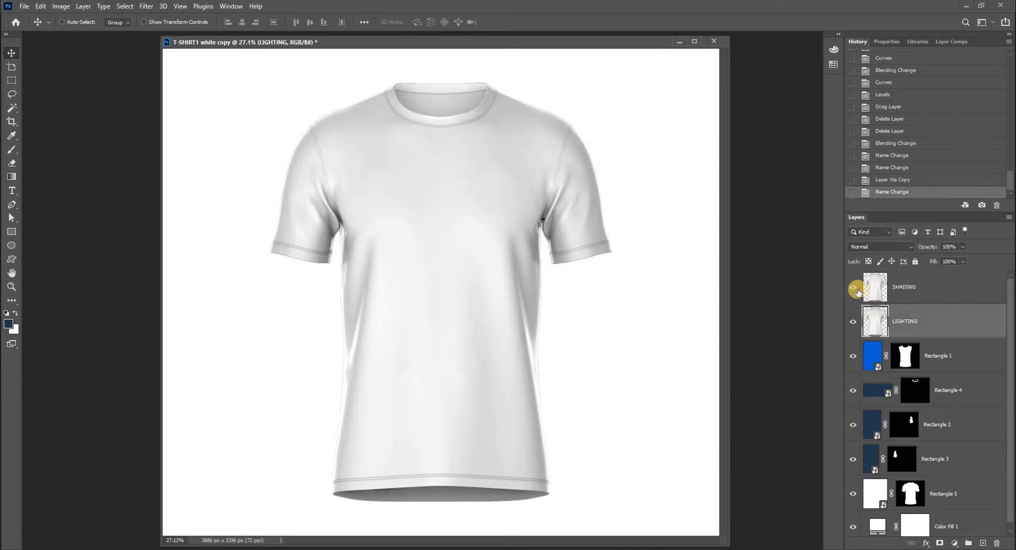
left_click(853, 286)
left_click(881, 247)
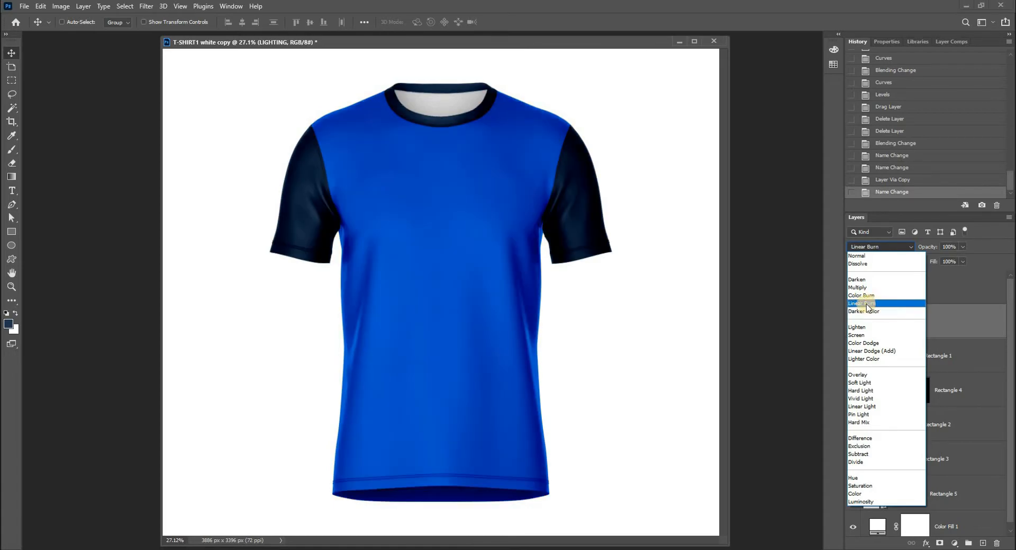
left_click(644, 258)
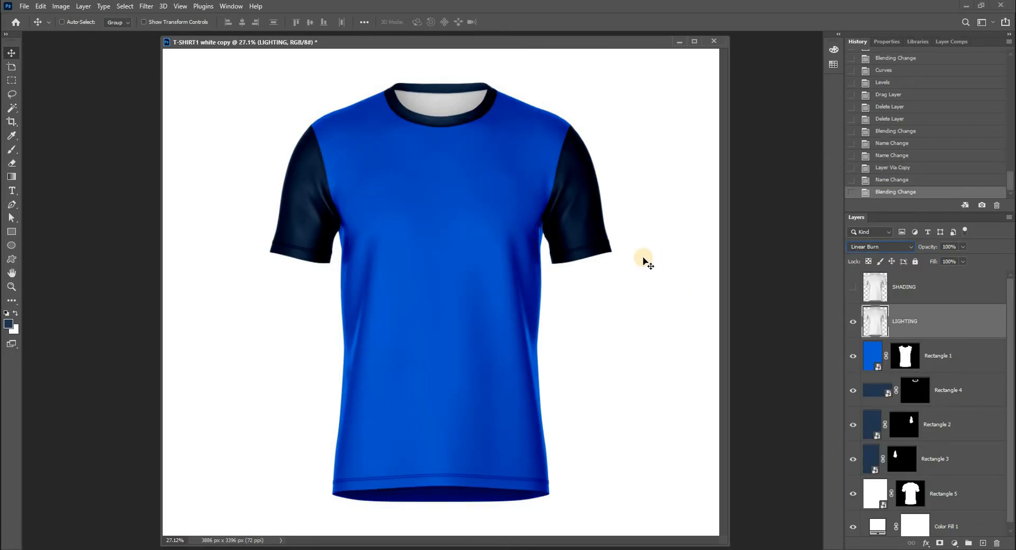
Show the SHADING layer and darken it with Hue/Saturation, setting Lightness to -88
left_click(873, 286)
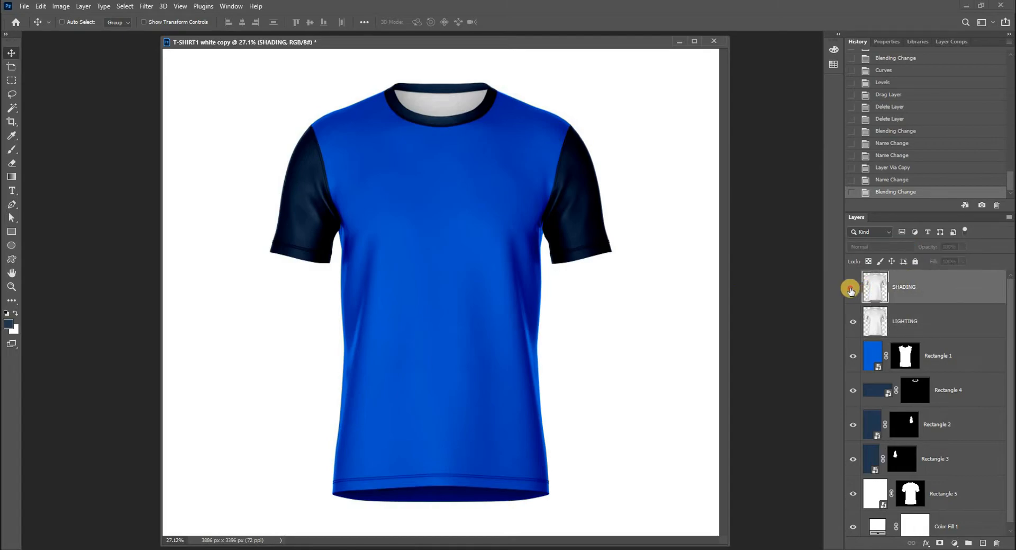
left_click(852, 287)
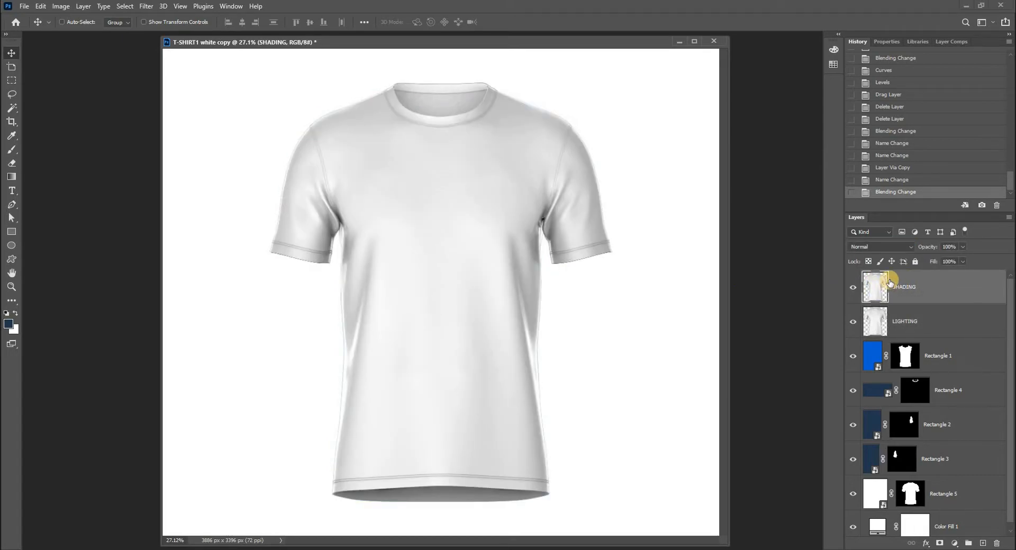
key("ctrl+u")
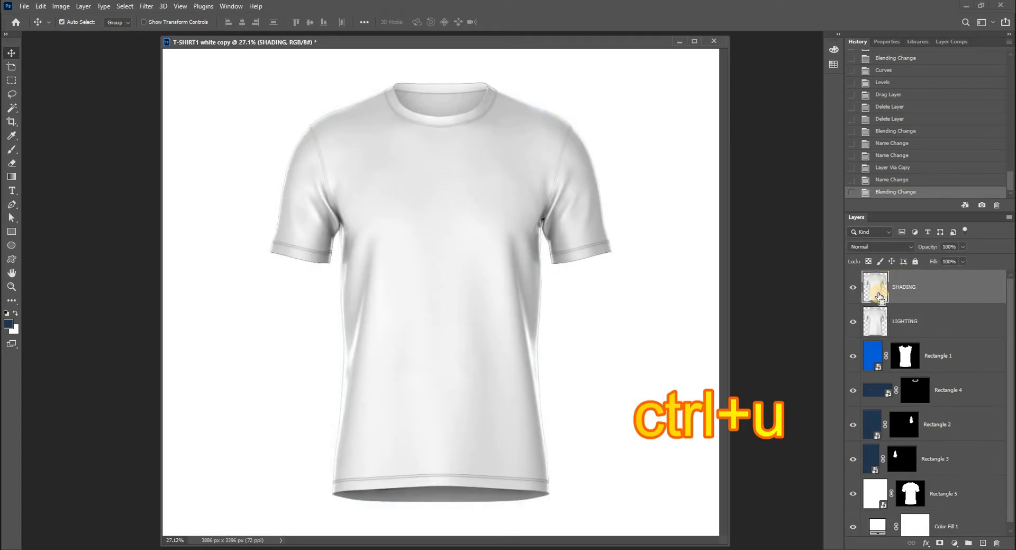
left_click_drag(722, 232, 638, 351)
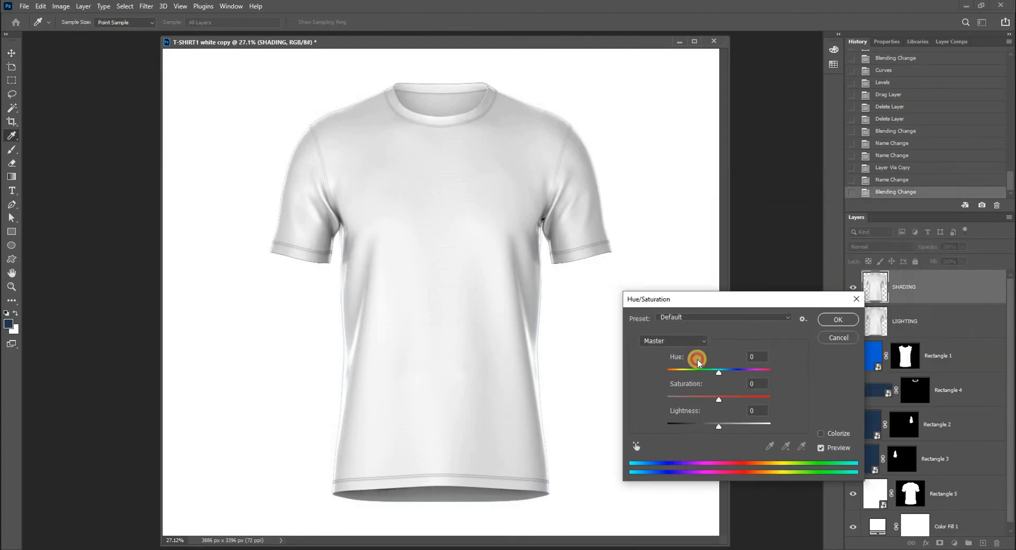
left_click_drag(717, 423, 676, 426)
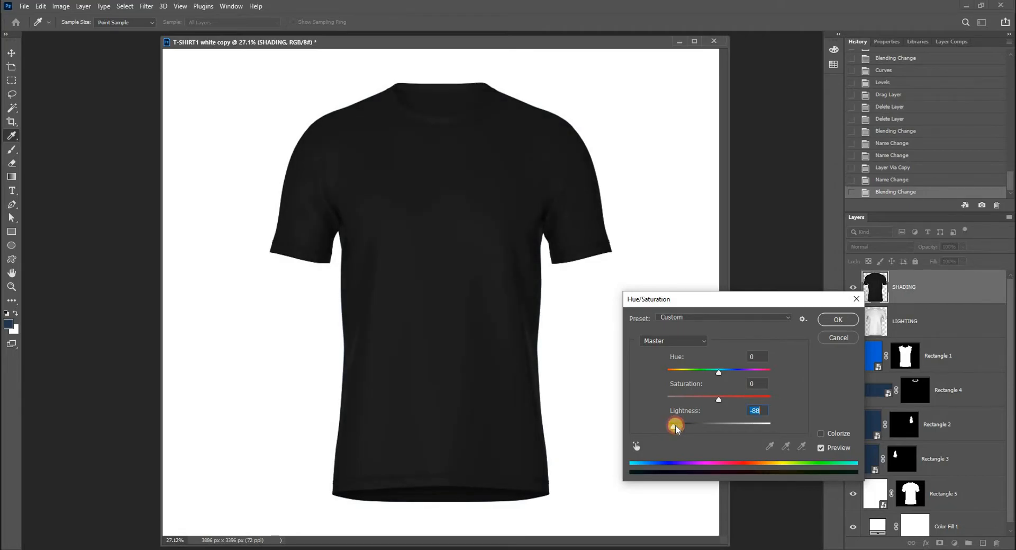
key("Return")
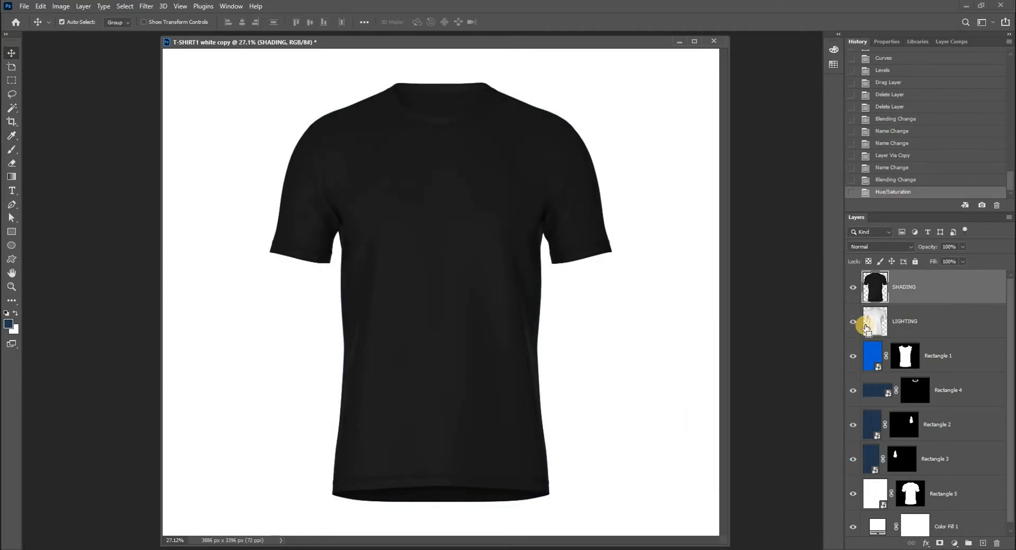
Try Auto Contrast on the SHADING layer and undo it
key("ctrl+alt+shift+l")
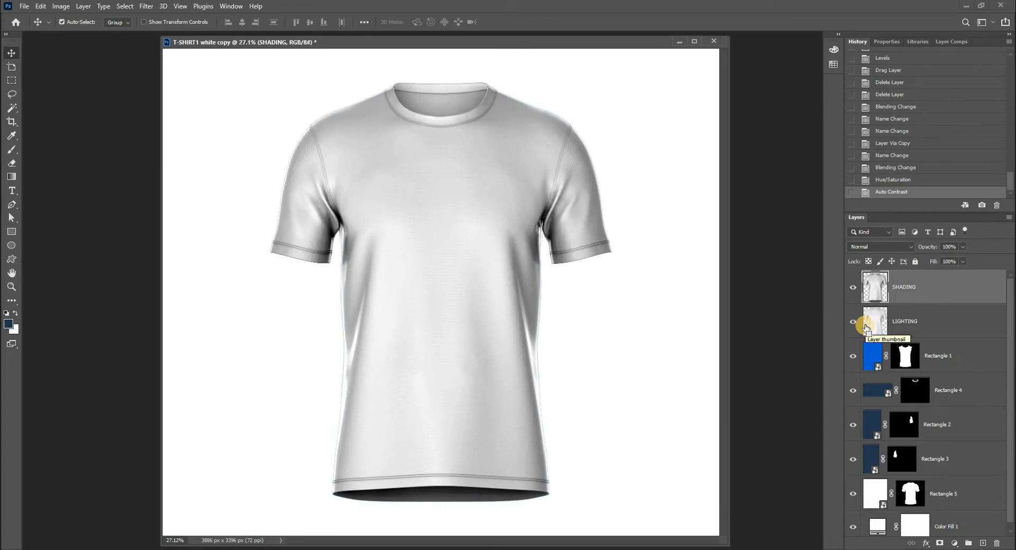
key("ctrl+z")
Adjust the SHADING layer with Levels, lowering the white input level and the white output level
key("ctrl+l")
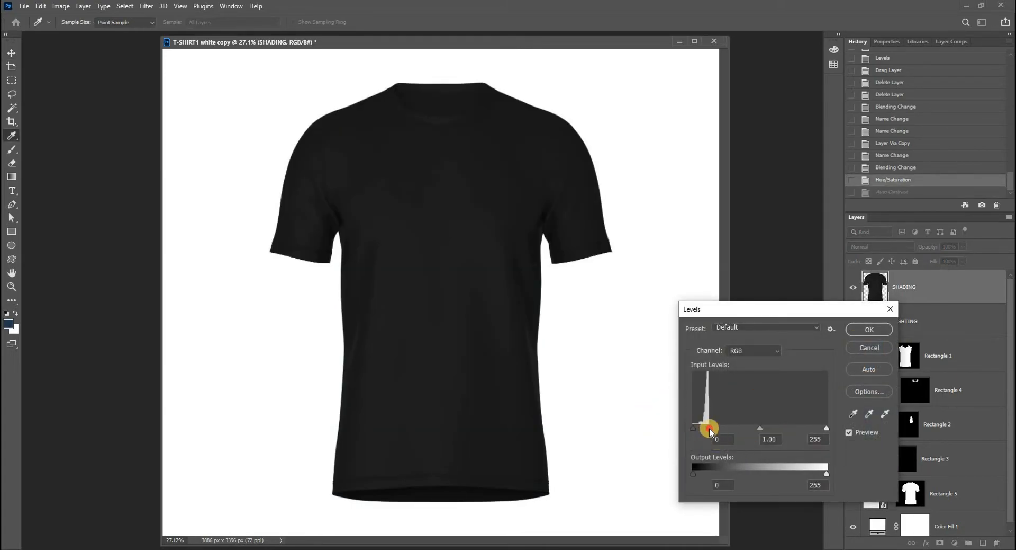
left_click_drag(709, 427, 717, 429)
mouse_move(826, 427)
left_mouse_down()
mouse_move(688, 426)
mouse_move(735, 428)
left_mouse_up()
left_click_drag(828, 473, 807, 473)
left_click(775, 426)
left_click(869, 329)
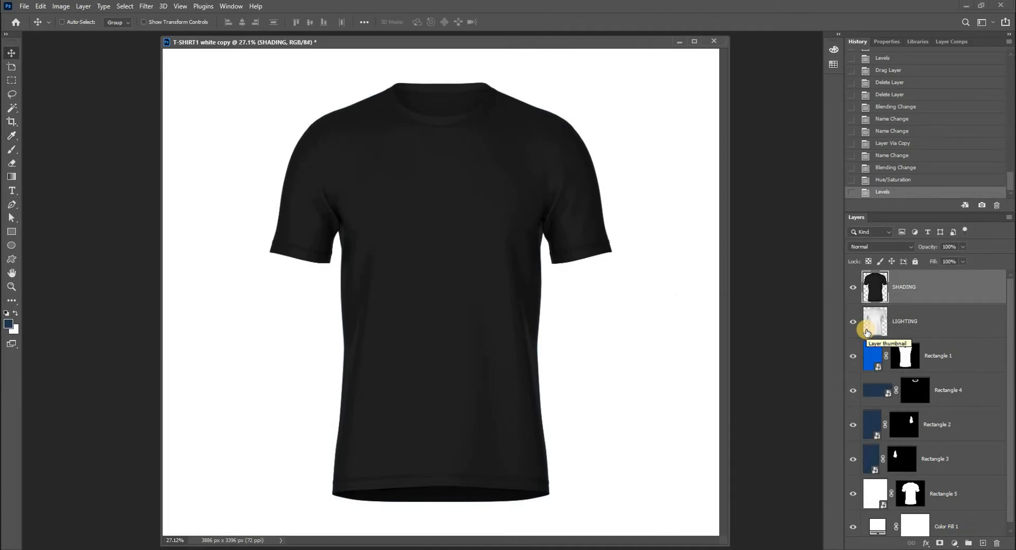
Apply Brightness/Contrast to the SHADING layer with Brightness 31 and Contrast 79
left_click(61, 6)
mouse_move(69, 34)
left_click(207, 31)
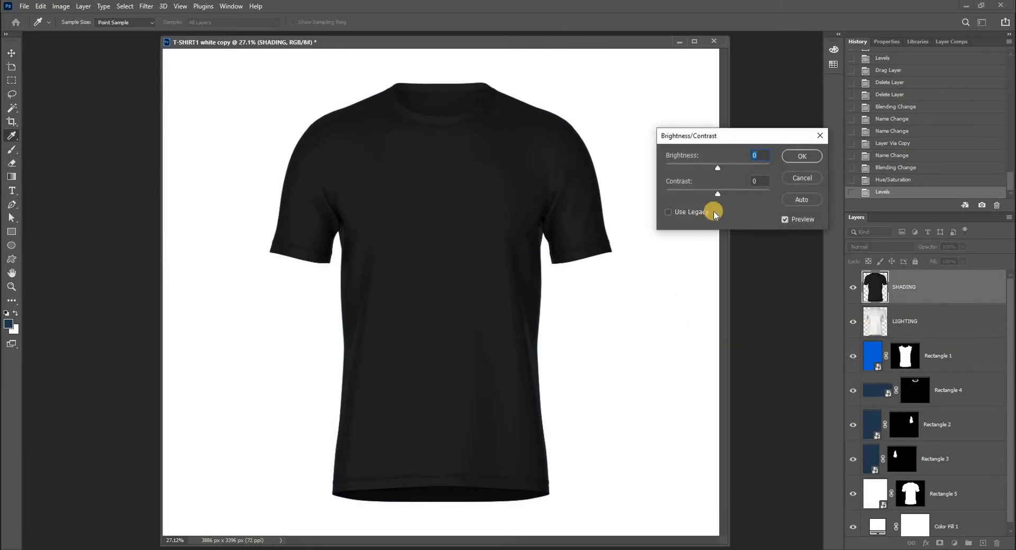
left_click_drag(718, 193, 729, 173)
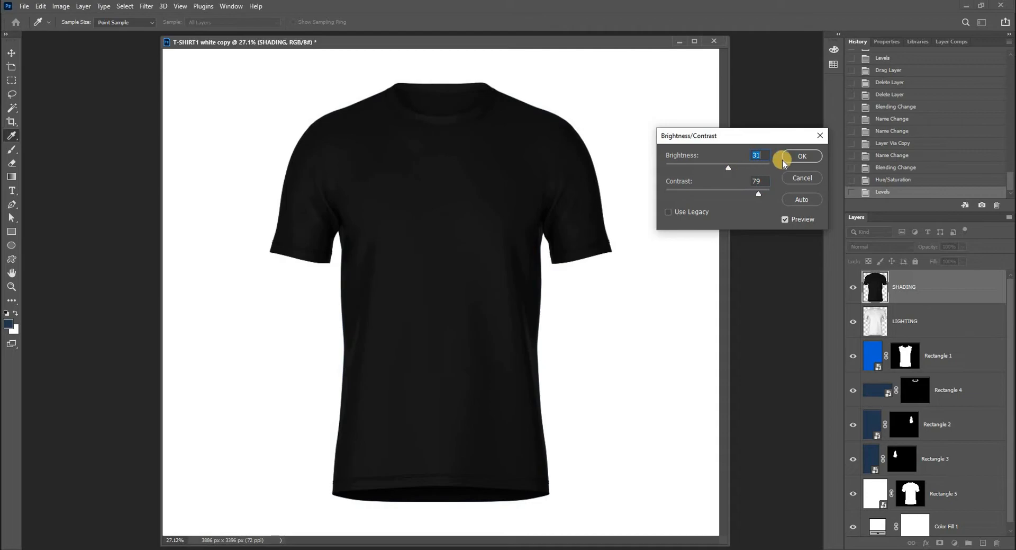
left_click(789, 157)
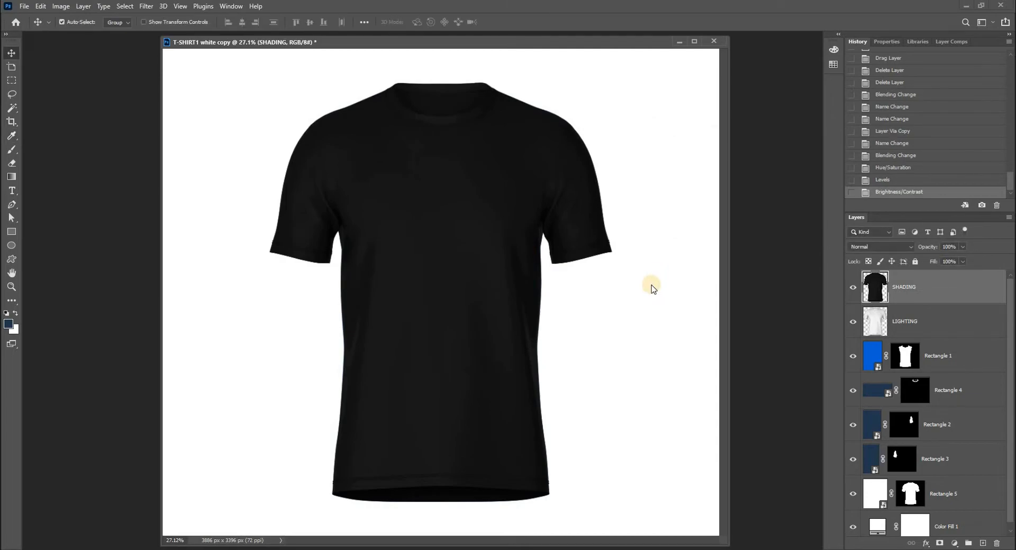
Adjust the SHADING layer with Curves, adding a midtone point at about input 129 and output 133
key("ctrl+m")
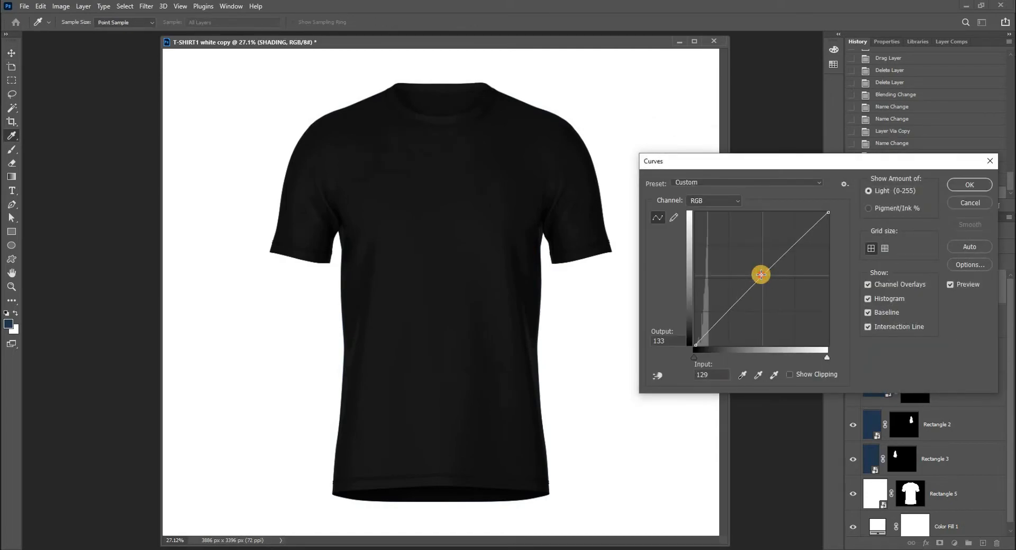
left_click(760, 272)
key("Return")
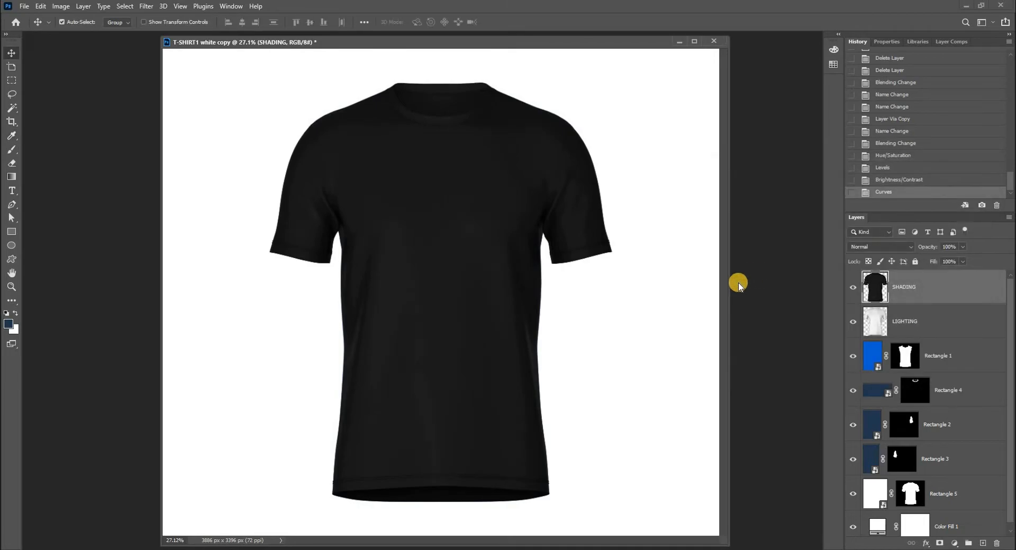
Apply Levels to the SHADING layer with input levels 10, 0.57 and 68
key("ctrl+l")
left_click_drag(827, 427, 731, 428)
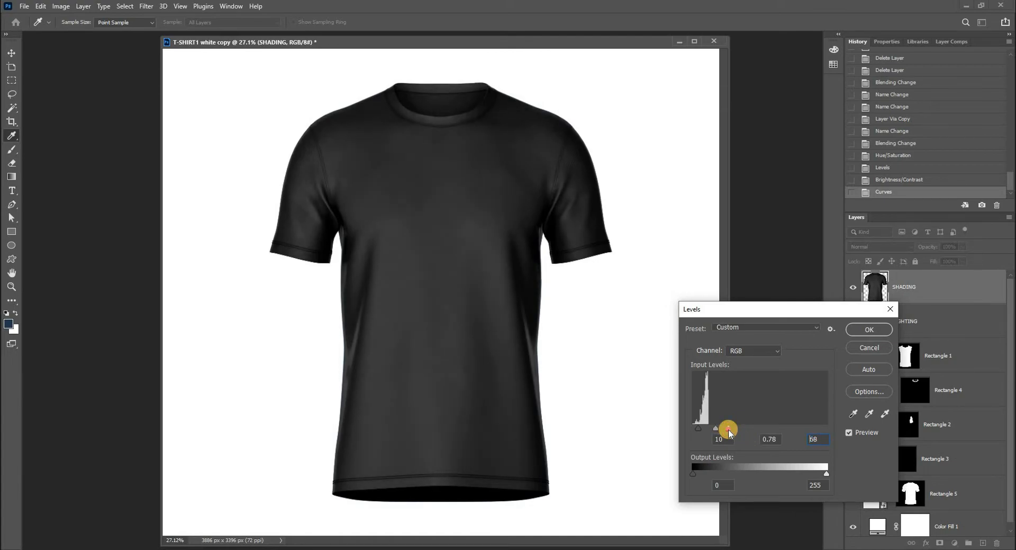
left_click_drag(728, 428, 718, 428)
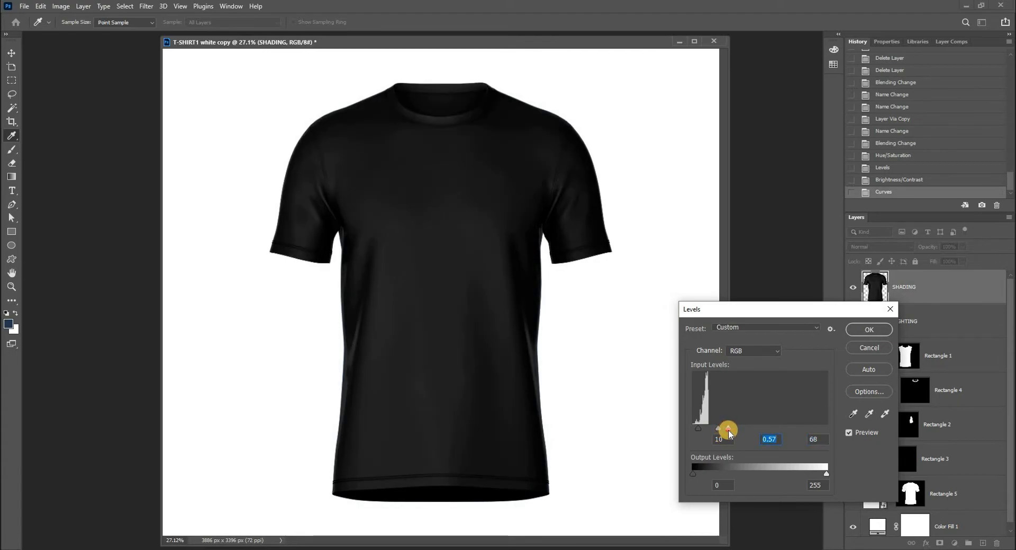
left_click(853, 328)
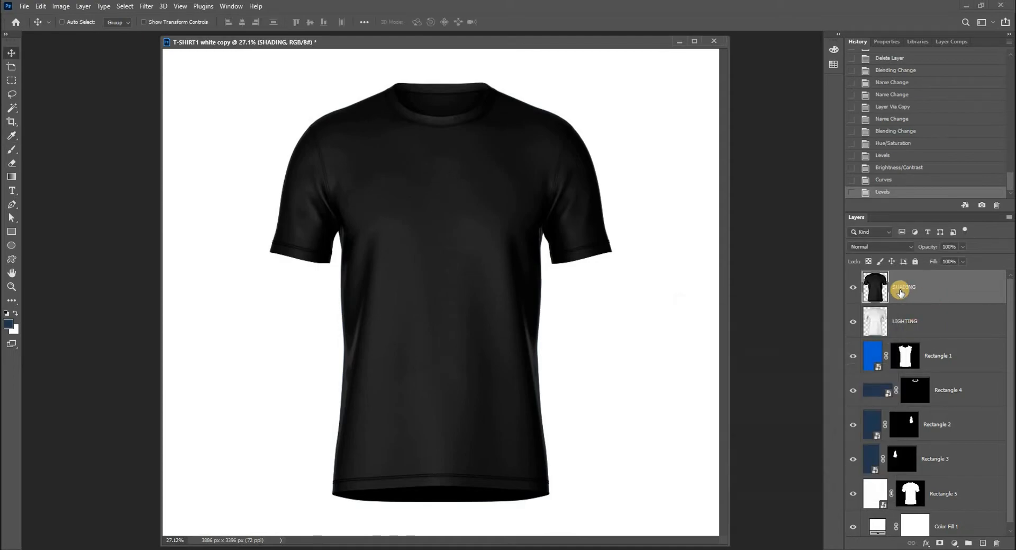
Set the SHADING layer's blend mode to Screen and toggle its visibility to compare the shirt with and without it
left_click(892, 246)
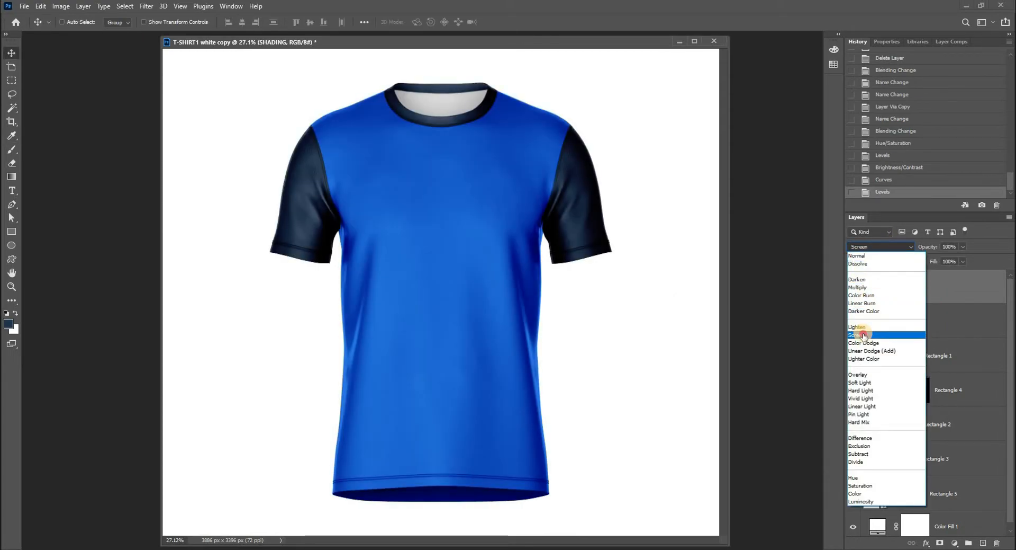
left_click(862, 334)
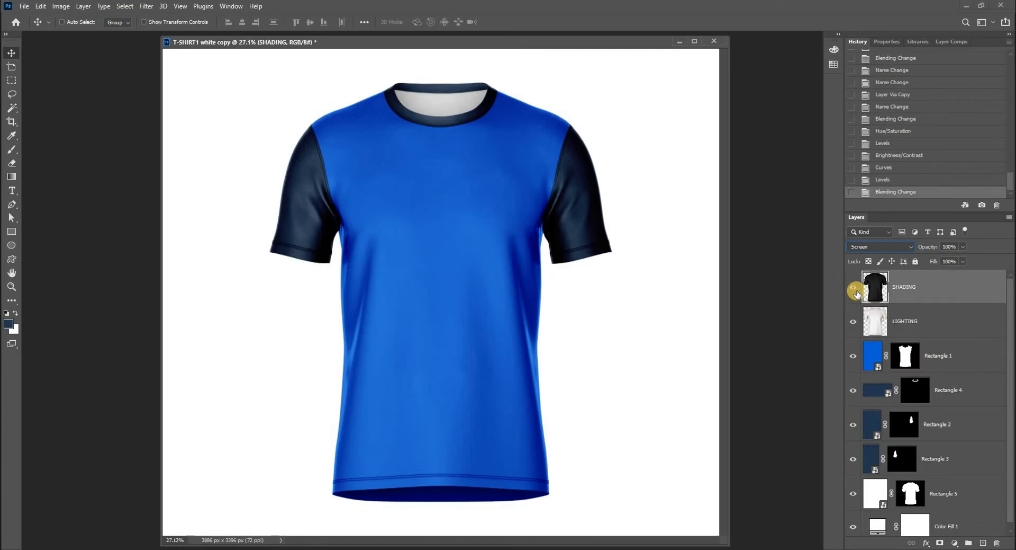
left_click(853, 287)
left_click(853, 288)
left_click(854, 288)
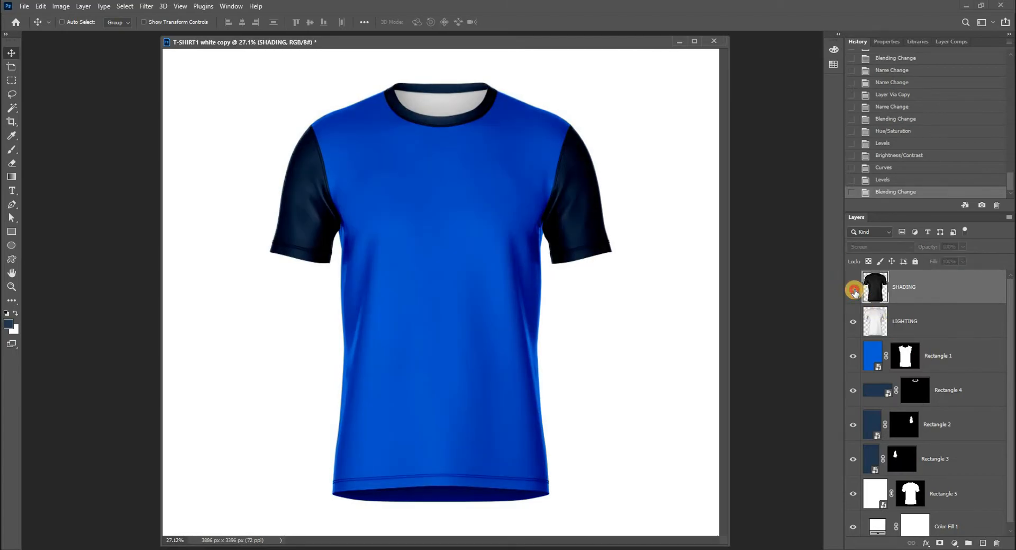
left_click(853, 288)
left_click(854, 288)
left_click(853, 288)
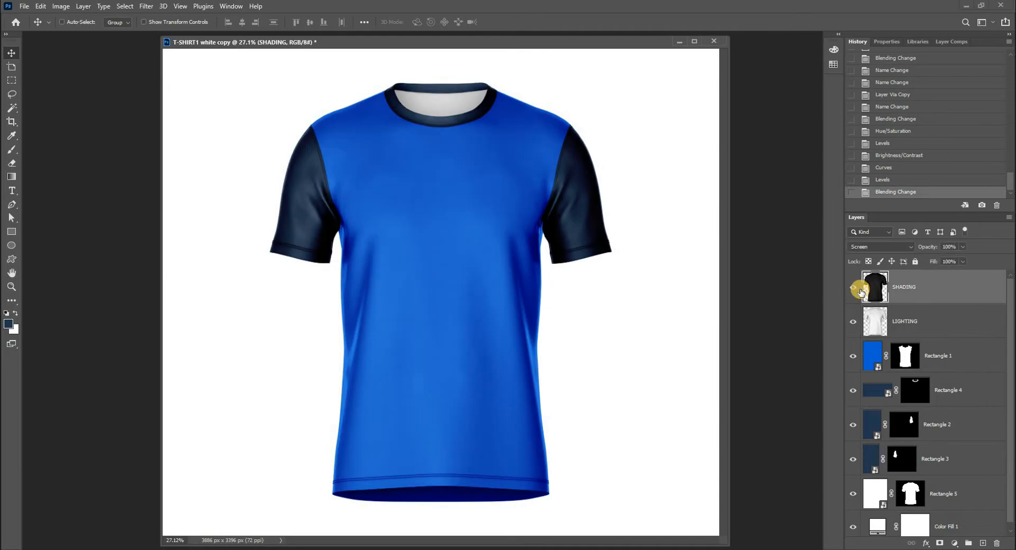
Apply Levels to the SHADING layer again, lowering the white input level to about 205
key("ctrl+l")
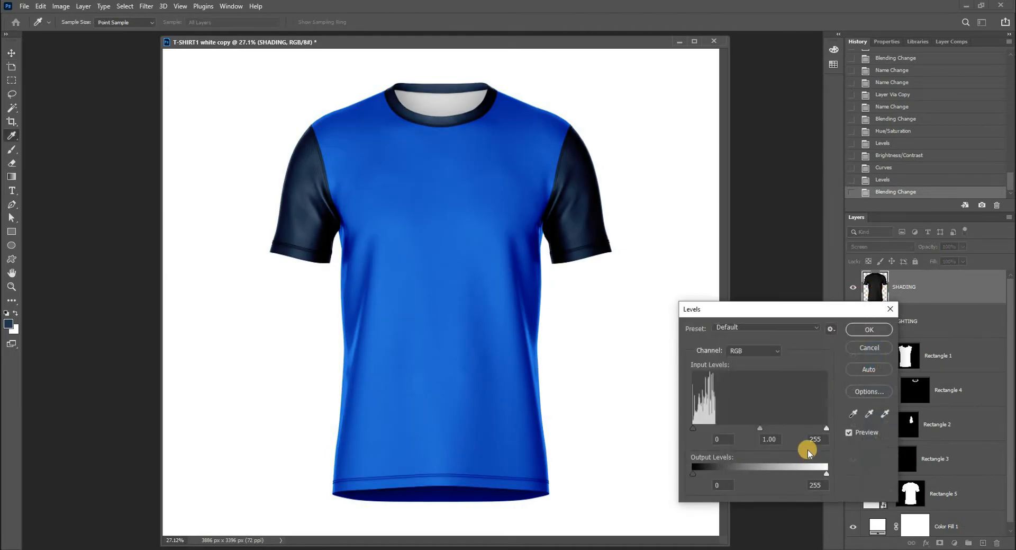
left_click_drag(827, 427, 800, 428)
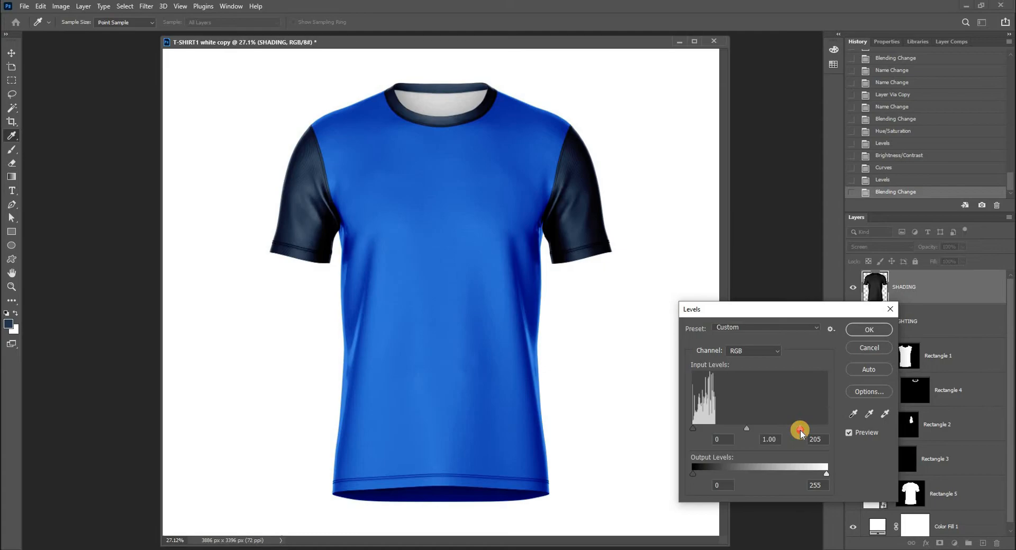
left_click(881, 328)
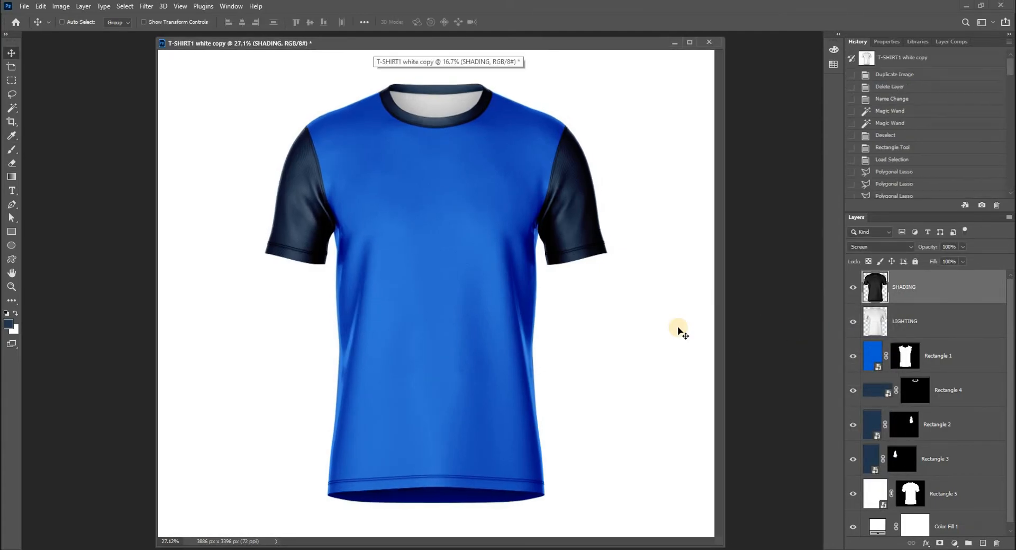
Bring up the j4 [Converted].pdf design document and arrange its window beside the T-shirt mockup window
left_click(232, 6)
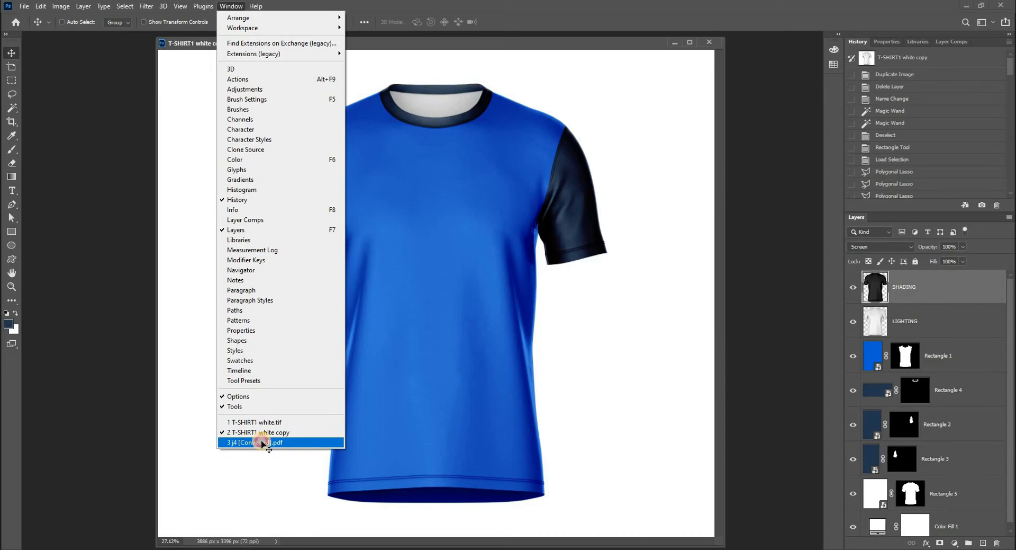
left_click(263, 443)
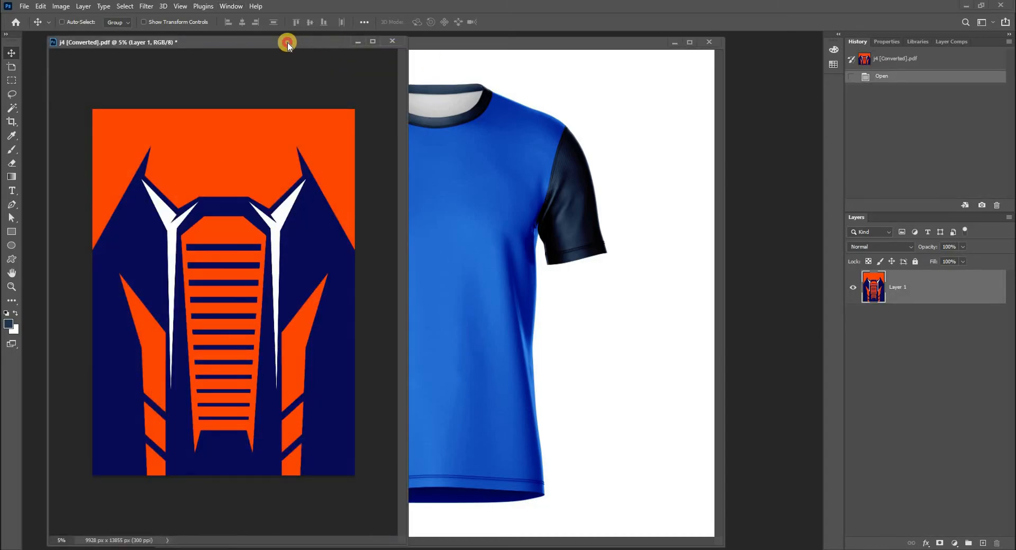
left_click_drag(288, 42, 246, 43)
left_click_drag(453, 42, 512, 45)
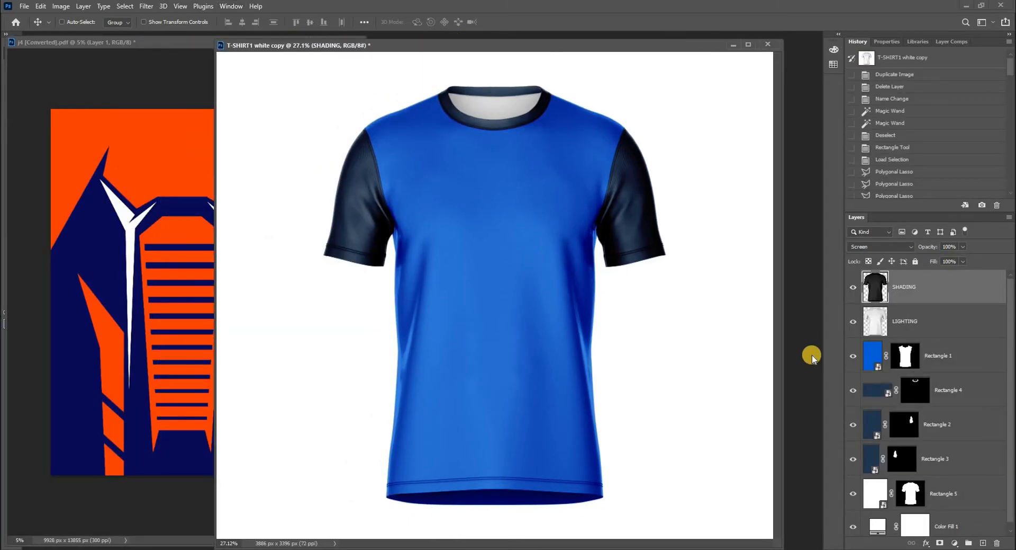
Open the Rectangle 1 body smart object and copy the artwork from j4 [Converted].pdf into it
left_click(854, 356)
left_click(853, 355)
left_click(874, 357)
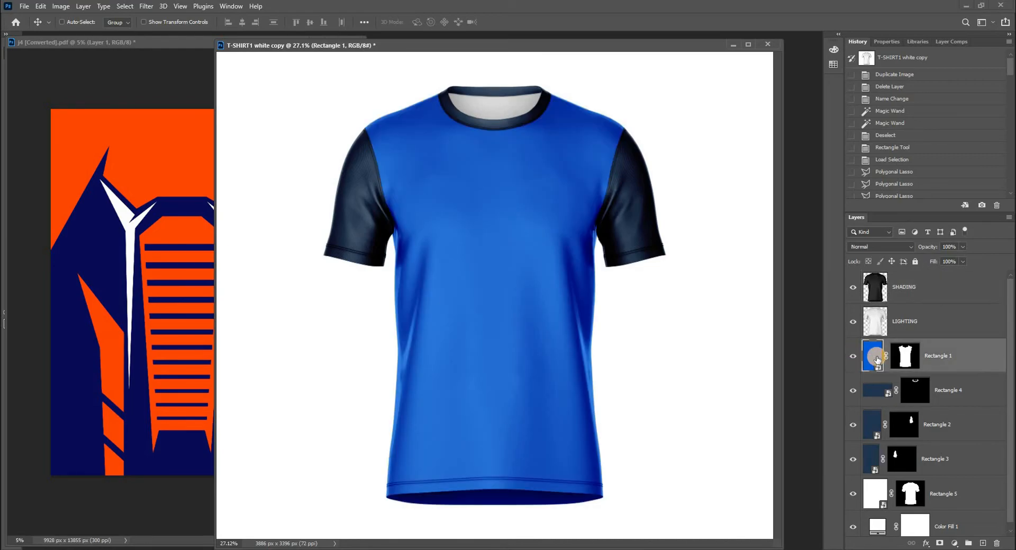
double_click(875, 357)
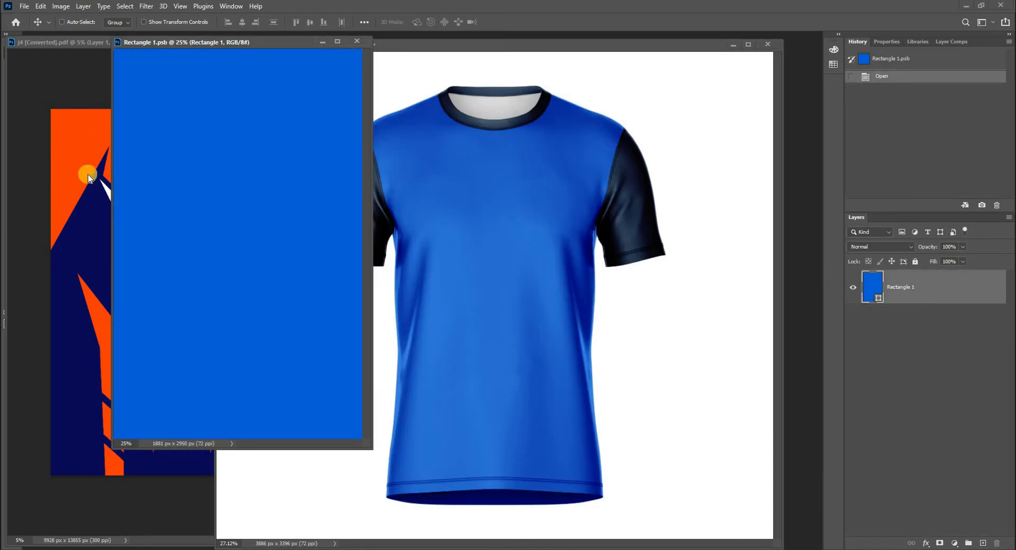
left_click(88, 169)
left_click_drag(132, 40, 132, 198)
left_click_drag(143, 290, 173, 138)
Scale the artwork proportionally to 21.30% to fit the Rectangle 1 canvas, and save the smart object to update the mockup
key("ctrl+minus")
key("ctrl+minus")
key("ctrl+minus")
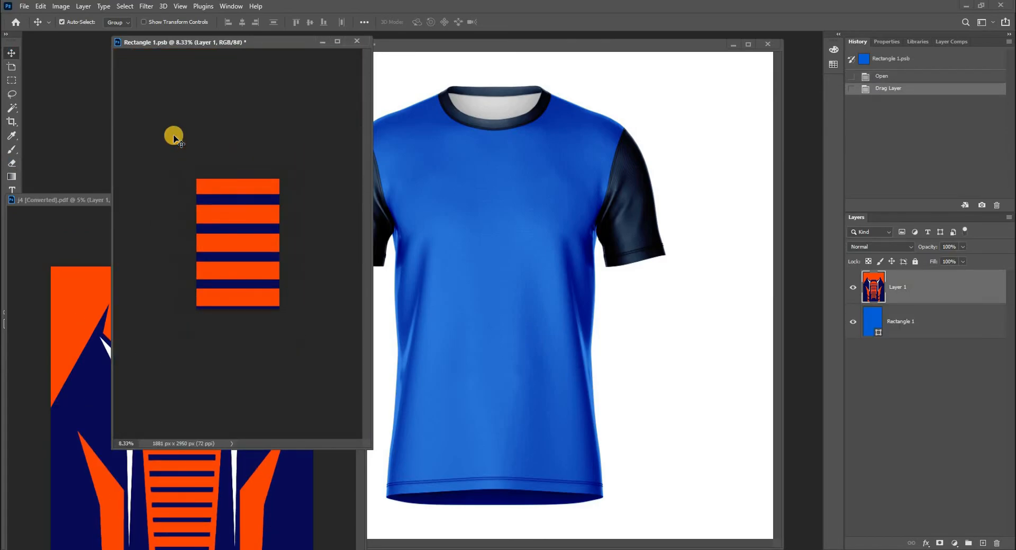
key("ctrl+t")
key("ctrl+minus")
key("ctrl+minus")
key("ctrl+minus")
key("ctrl+minus")
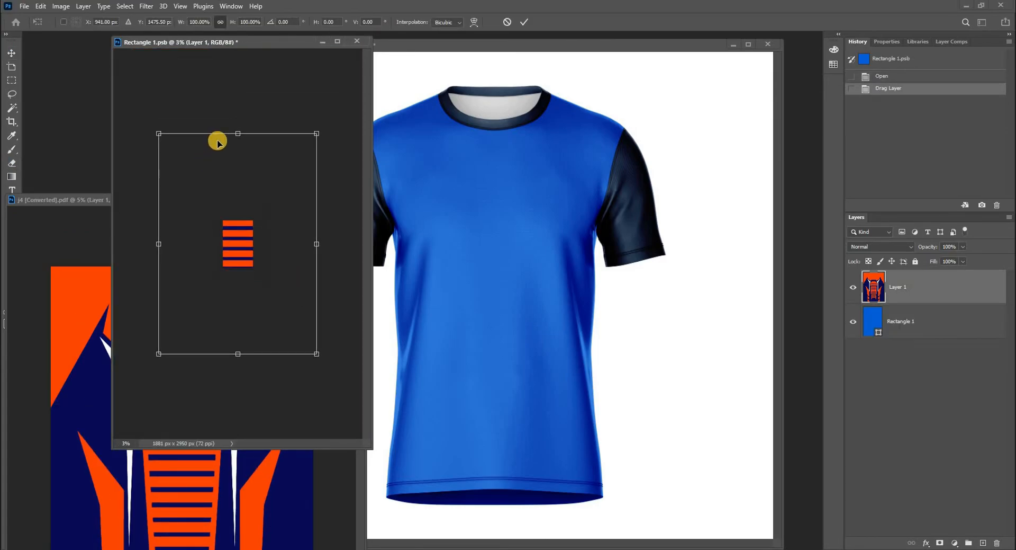
left_click_drag(237, 134, 237, 220)
key("ctrl+0")
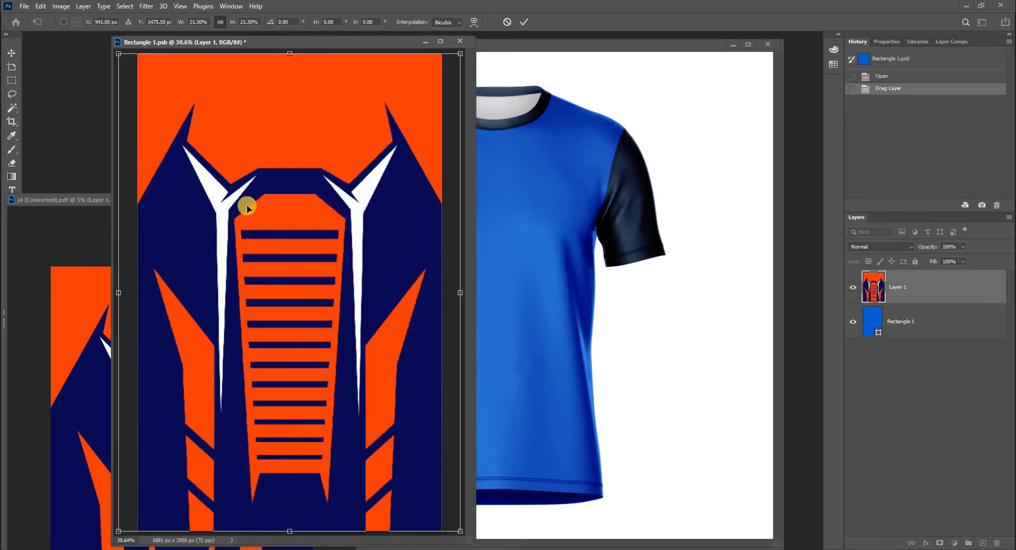
key("ctrl+minus")
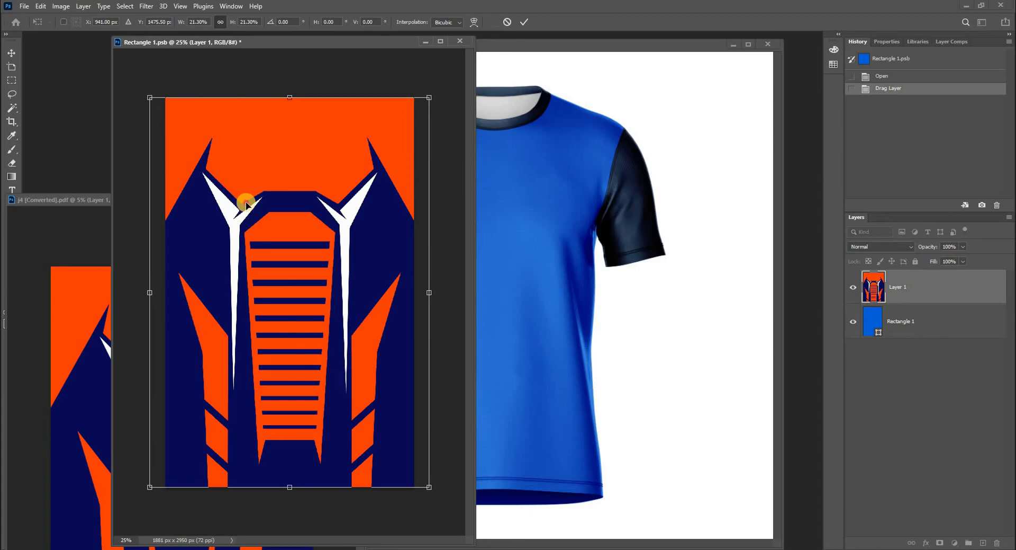
key("Return")
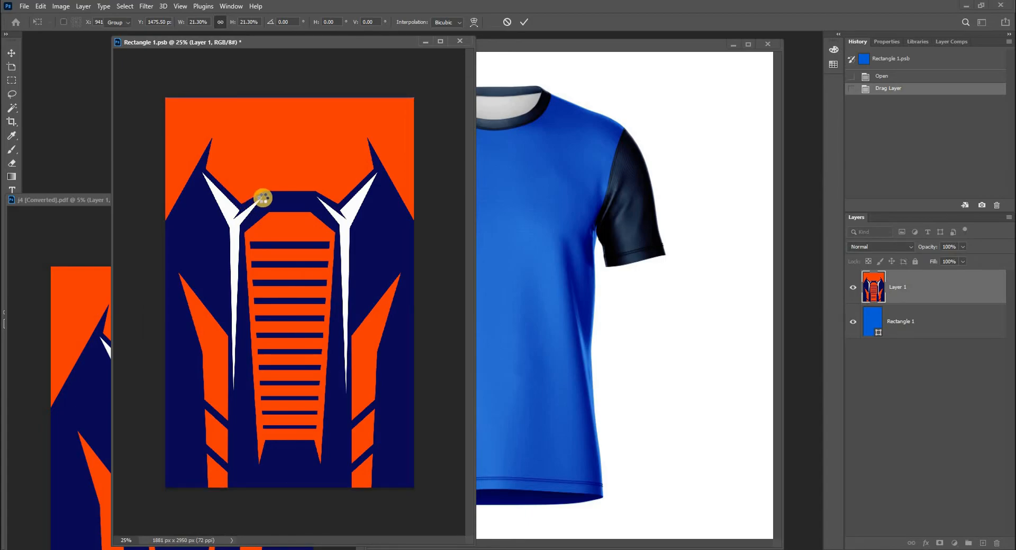
key("ctrl+s")
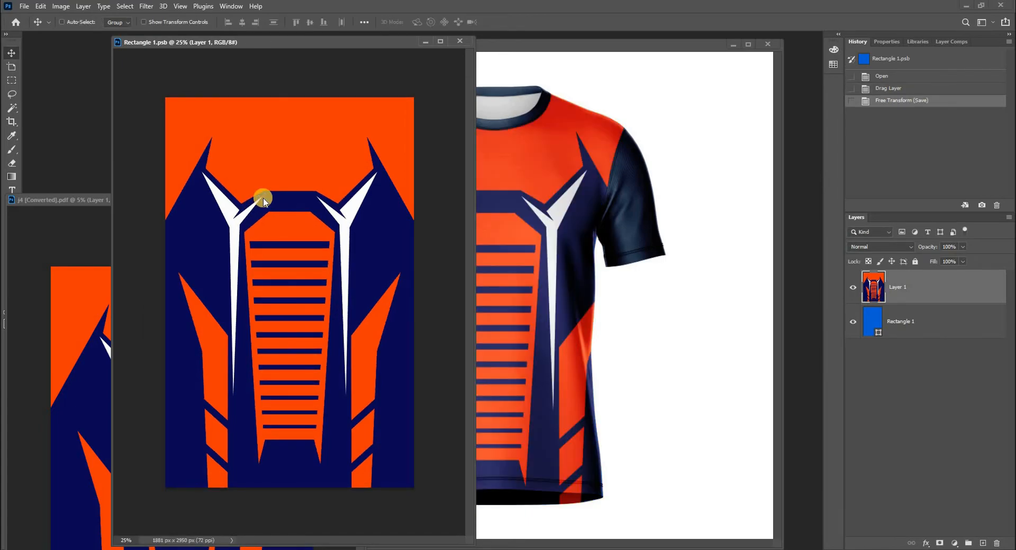
left_click(498, 227)
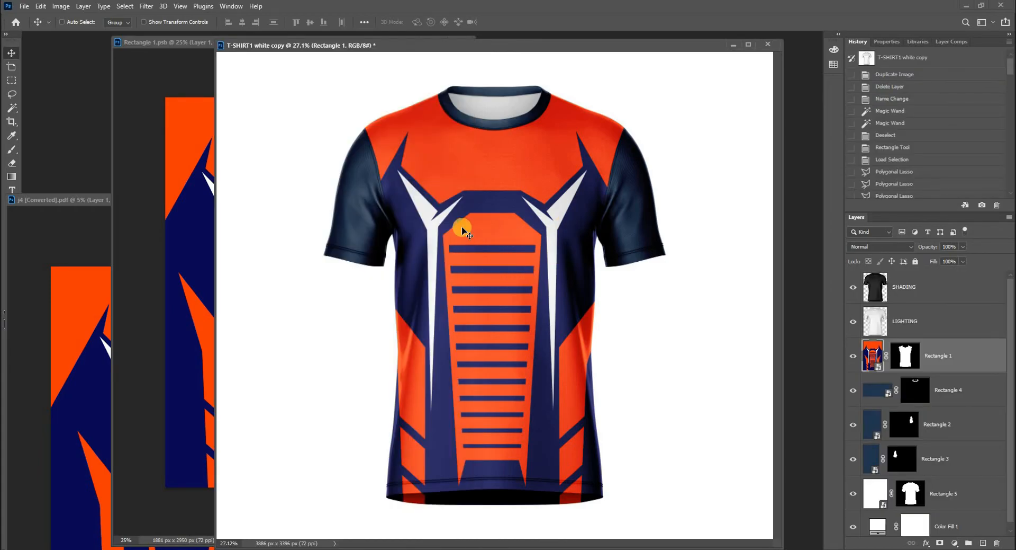
Set the background colour to the orange fe3700 sampled from the j4 [Converted].pdf artwork
left_click(159, 232)
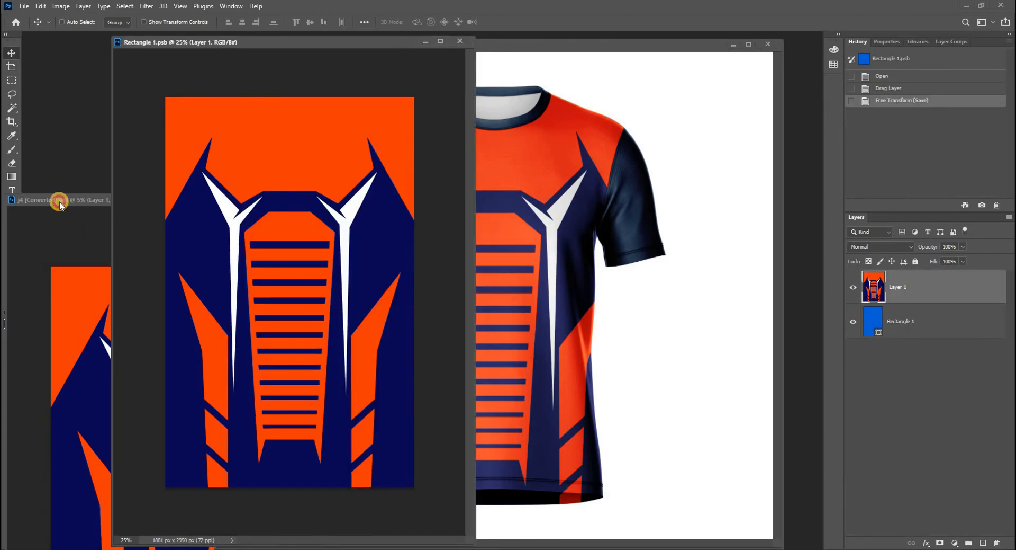
left_click_drag(59, 200, 248, 248)
key("x")
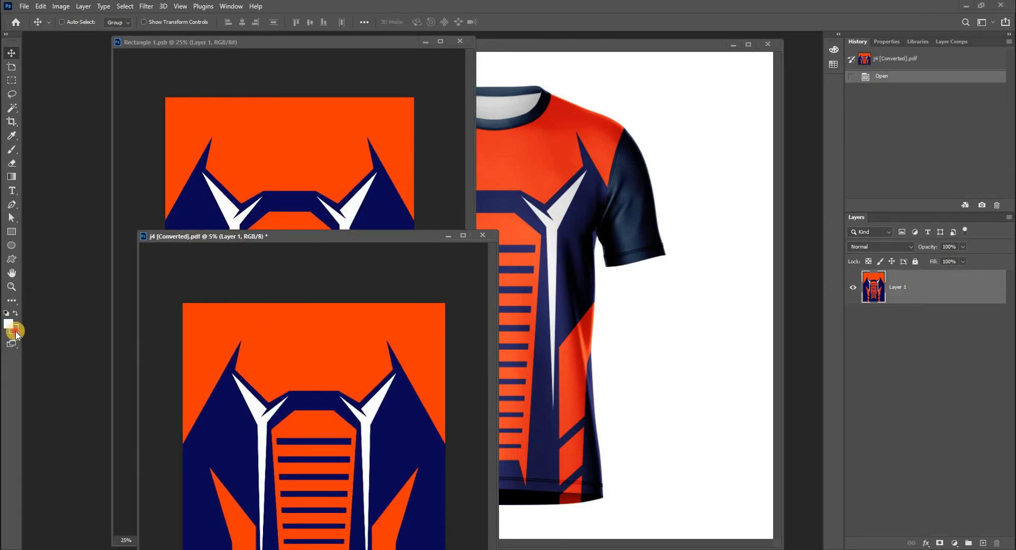
left_click(14, 329)
left_click(191, 320)
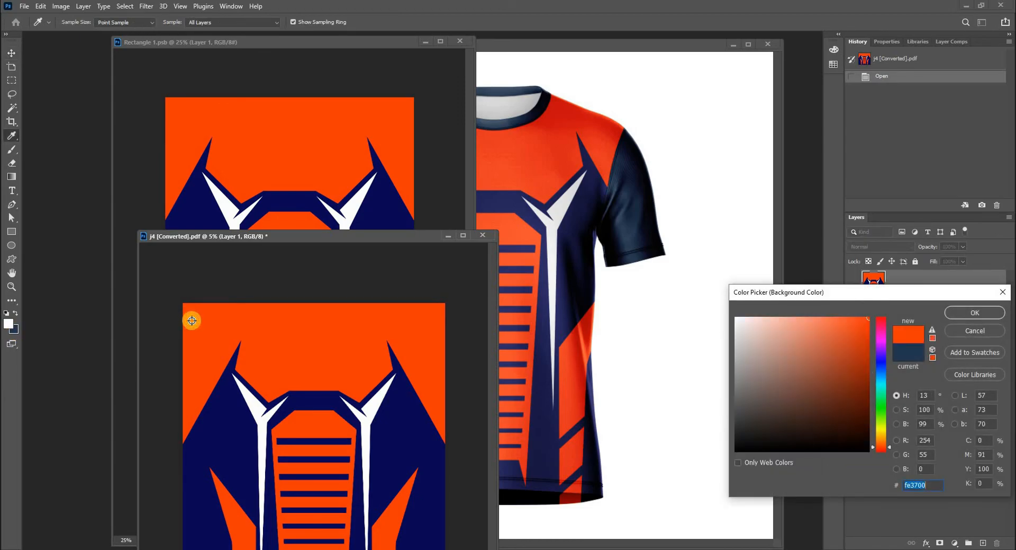
left_click(962, 312)
Close the Rectangle 1 smart object document and return to the T-shirt mockup
left_click_drag(243, 243, 274, 193)
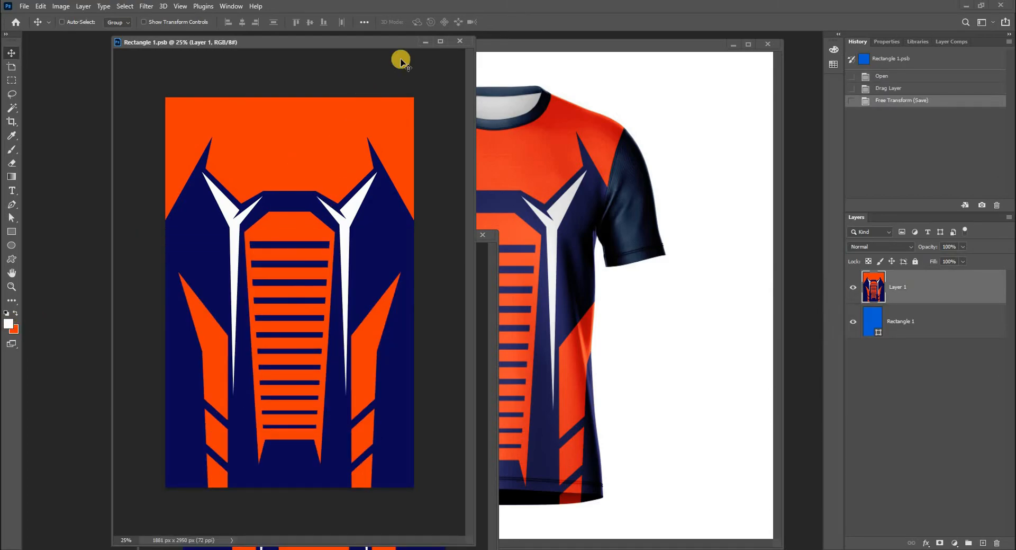
left_click(460, 41)
left_click(699, 284)
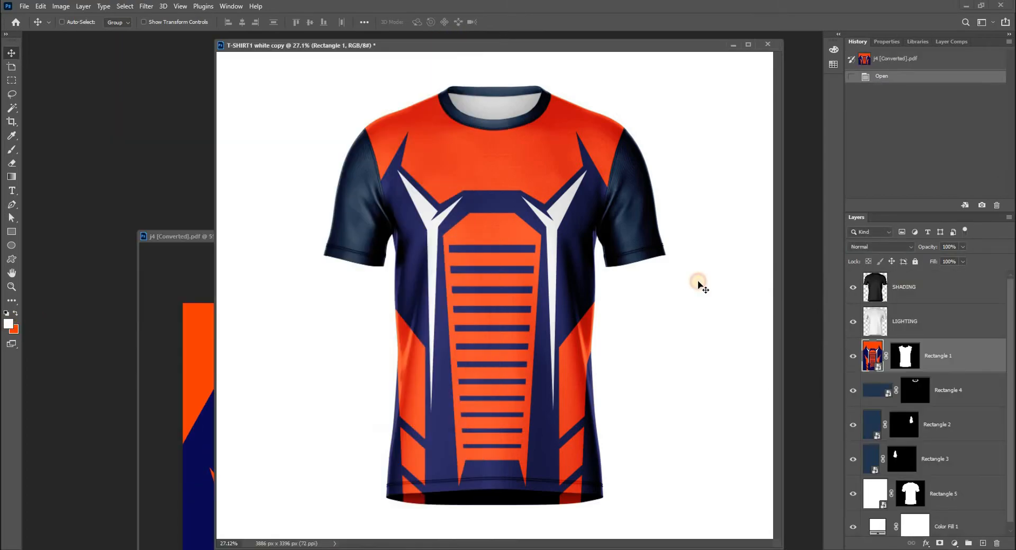
Identify the sleeve layer by toggling visibility, then fill the Rectangle 2 smart object with the orange background colour, save and close it
left_click(879, 390)
left_click(850, 393)
left_click(850, 393)
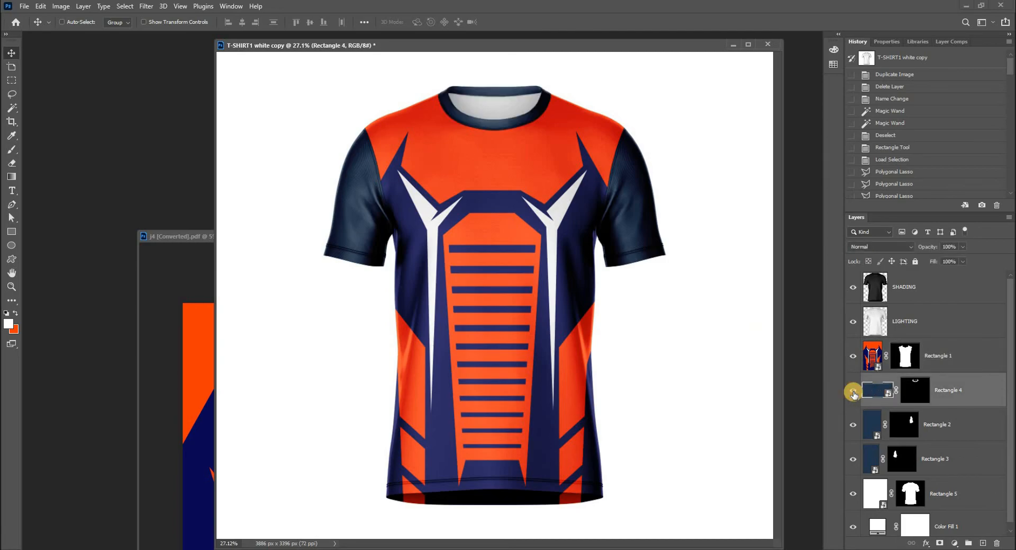
left_click(853, 424)
left_click(853, 424)
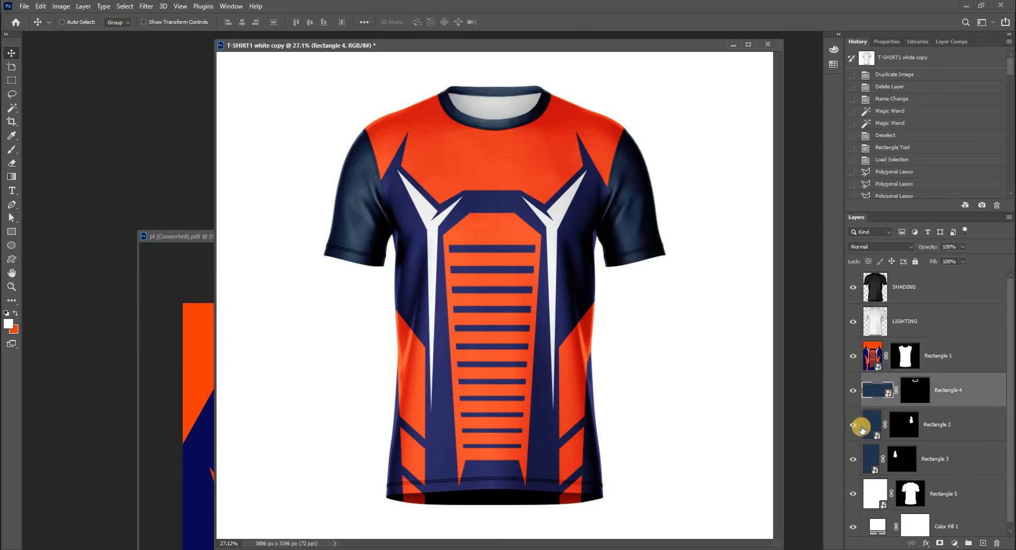
double_click(868, 427)
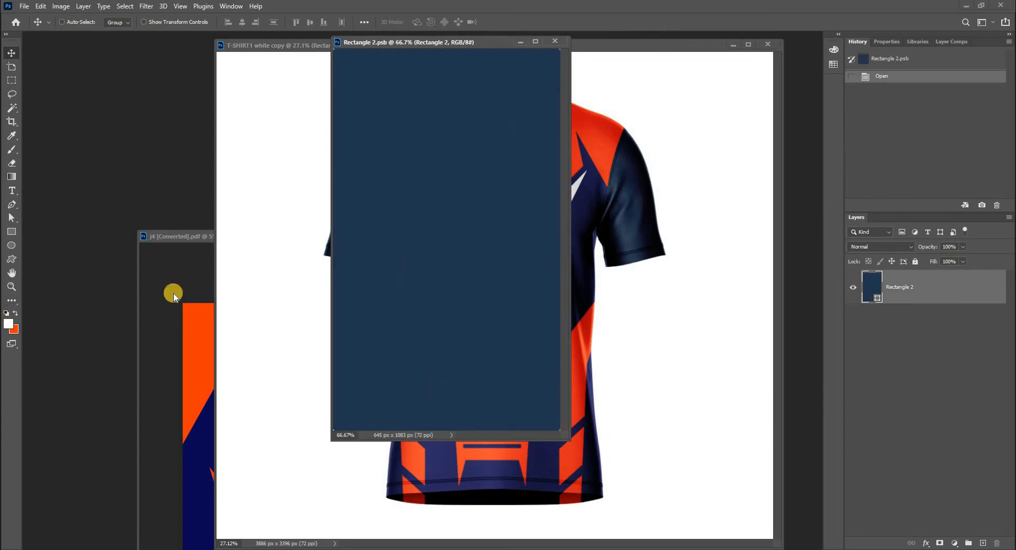
key("ctrl")
key("ctrl+BackSpace")
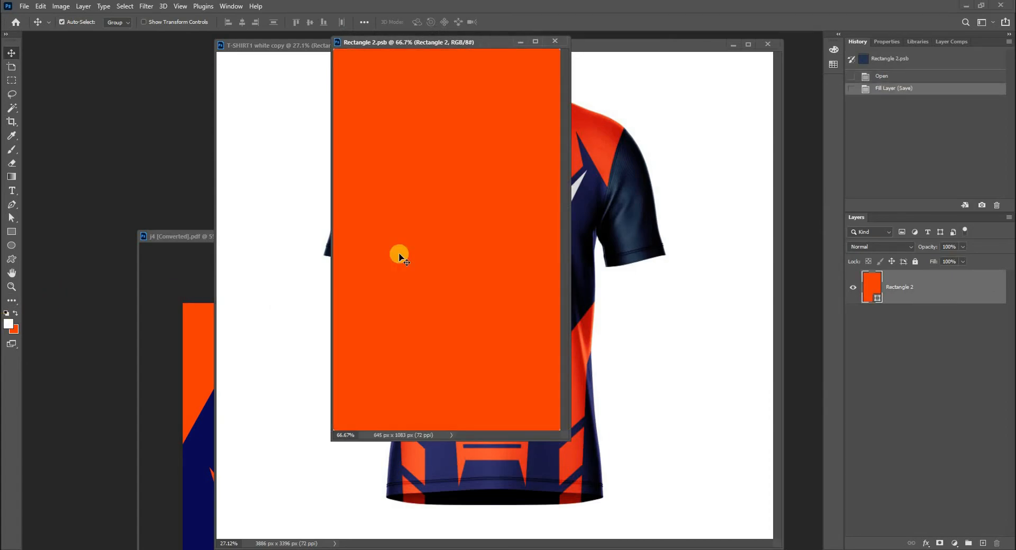
key("ctrl+s")
key("ctrl+w")
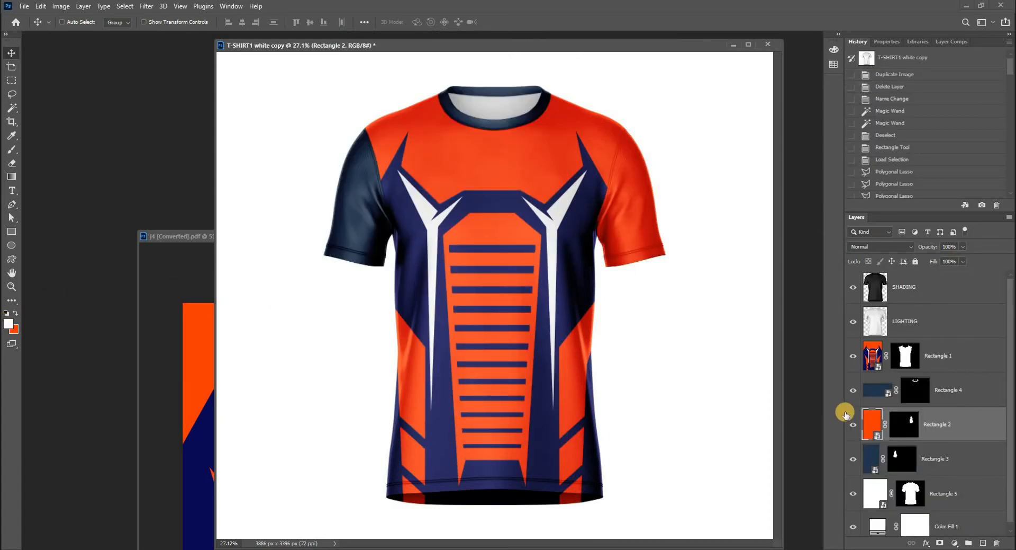
Fill the Rectangle 3 sleeve smart object with the orange background colour, save it and close it
double_click(871, 459)
key("ctrl+BackSpace")
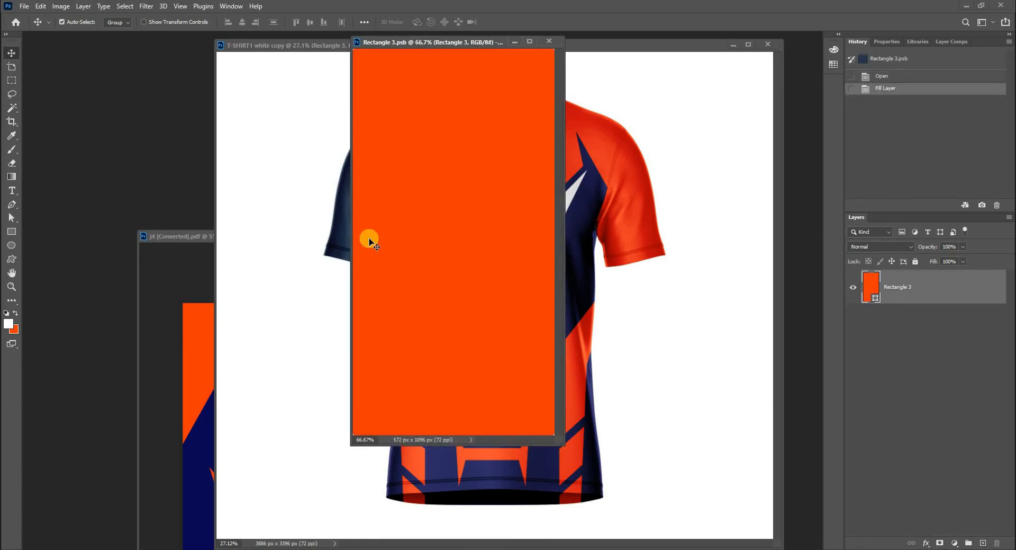
key("ctrl+s")
key("ctrl+w")
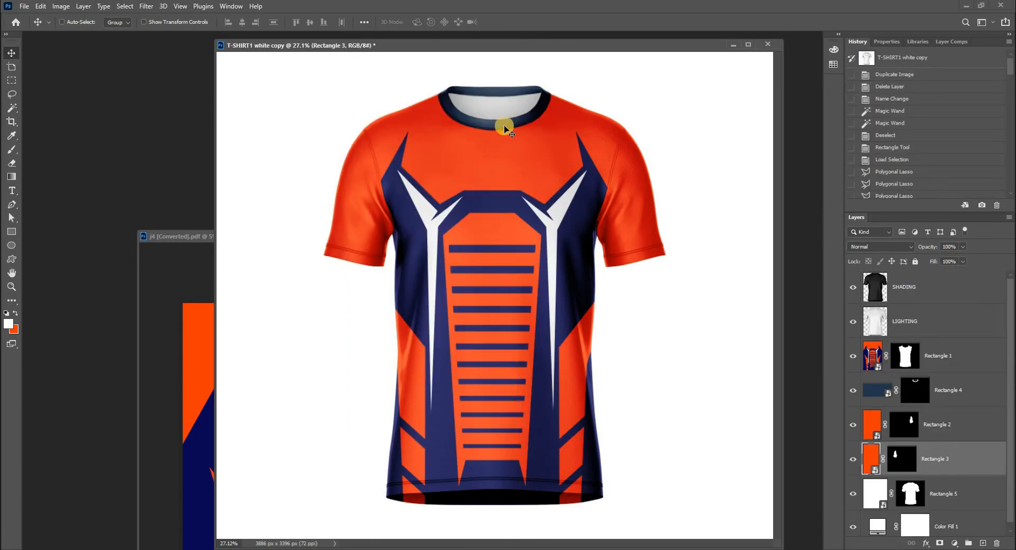
Fill the Rectangle 4 collar smart object with the orange background colour, save it and close it
double_click(869, 391)
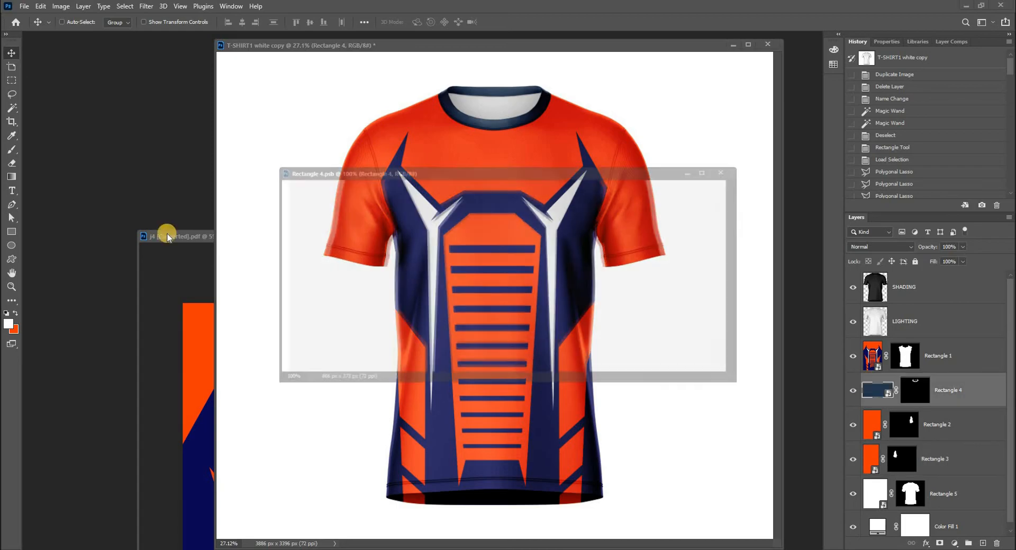
key("ctrl+BackSpace")
key("ctrl+s")
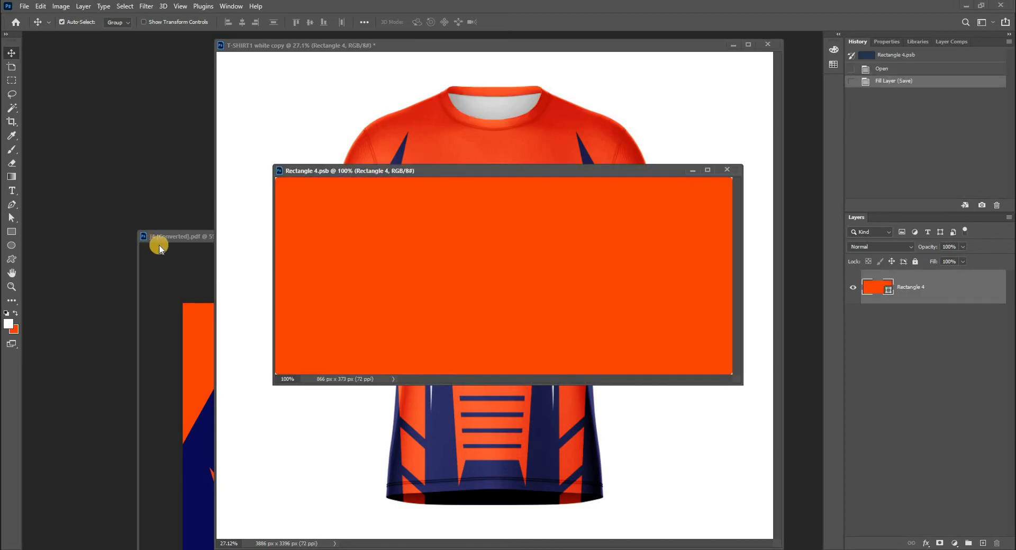
key("ctrl+w")
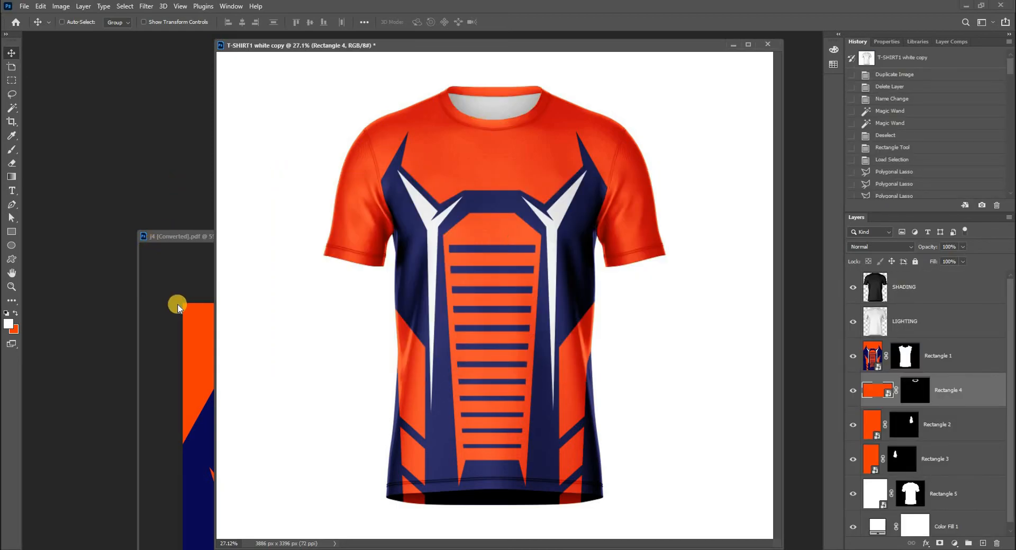
Close the j4 [Converted].pdf artwork document without saving its changes
left_click(212, 308)
key("ctrl+w")
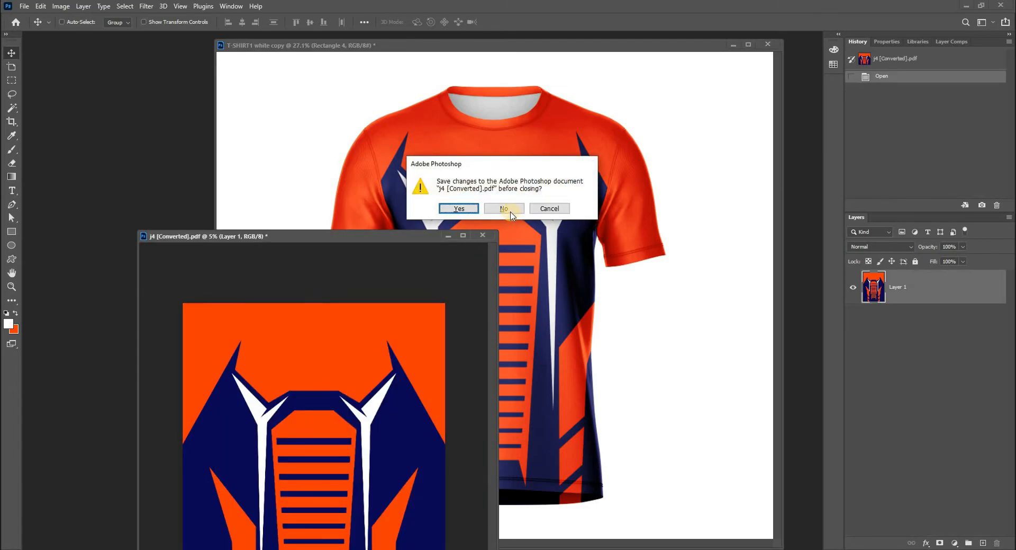
left_click(505, 208)
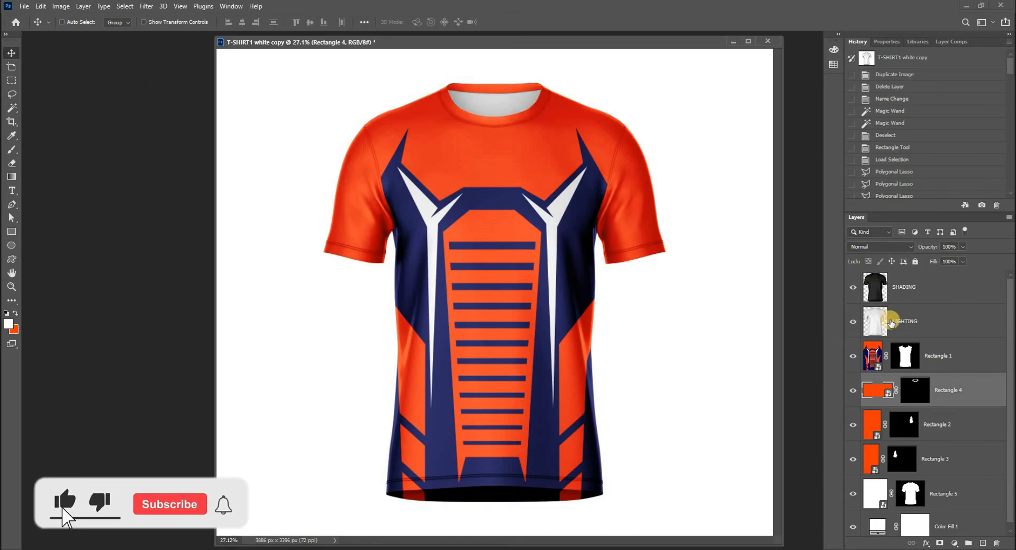
Group the SHADING and LIGHTING layers under the name FIX and check the group's effect by toggling its visibility
left_click(904, 307)
left_click(903, 296, "shift")
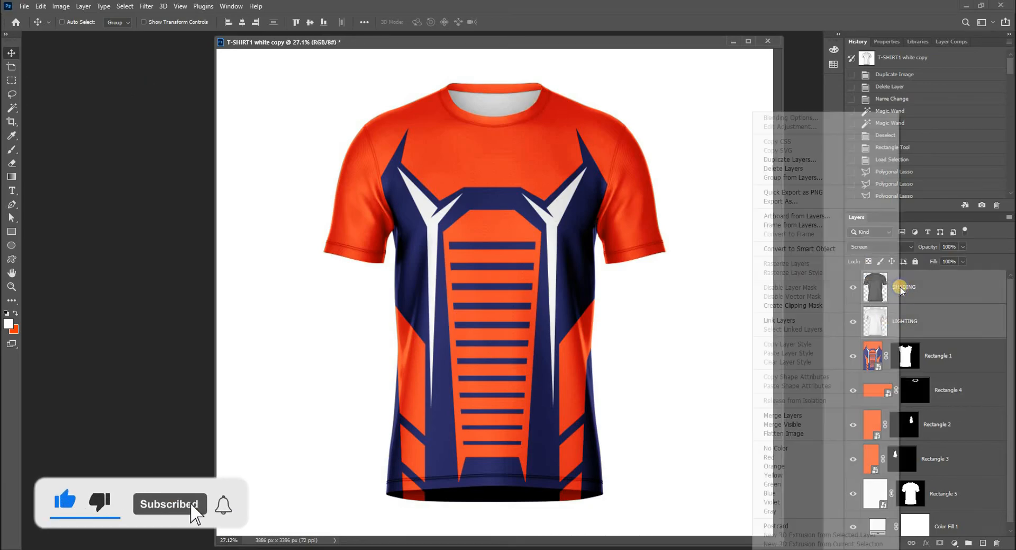
right_click(900, 289)
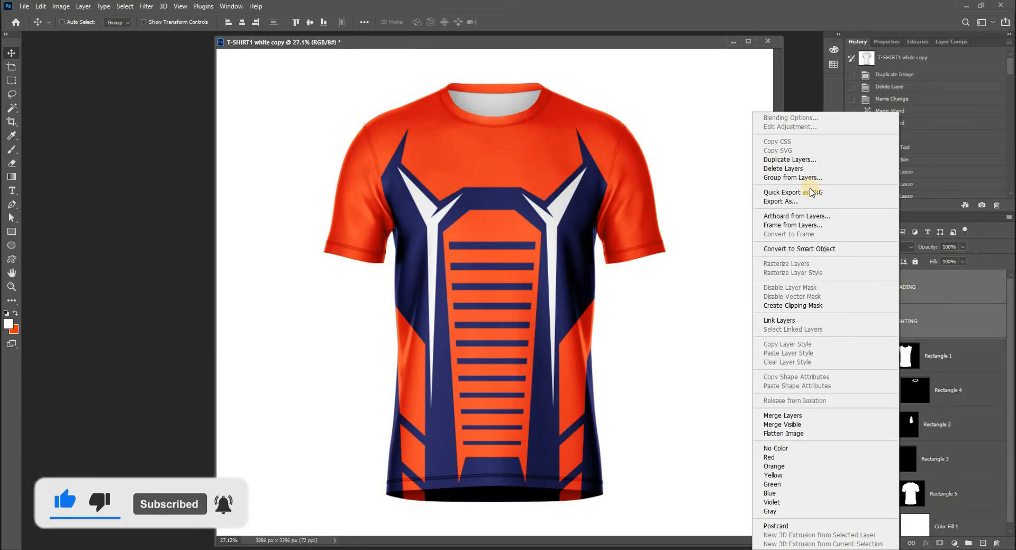
left_click(809, 178)
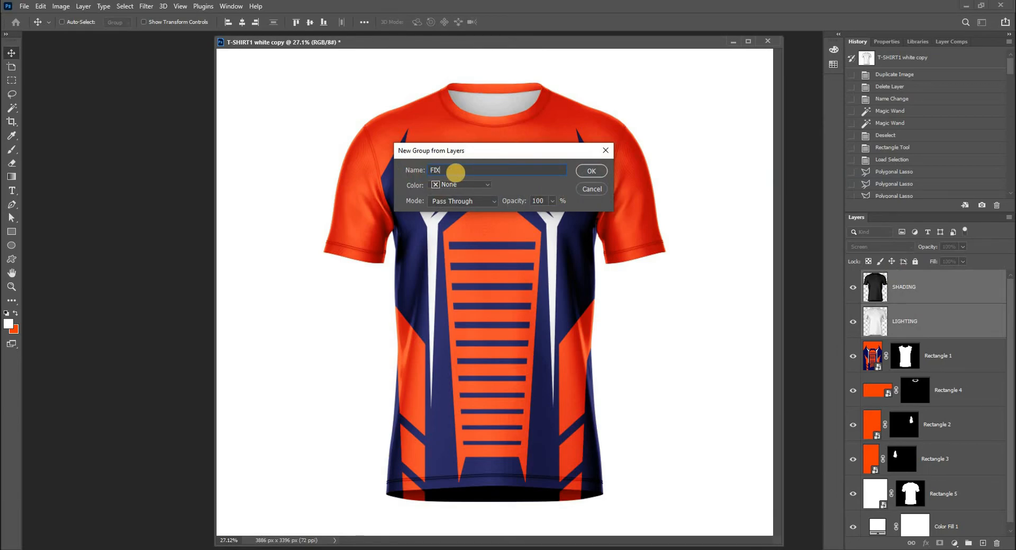
type("FIX")
left_click(592, 170)
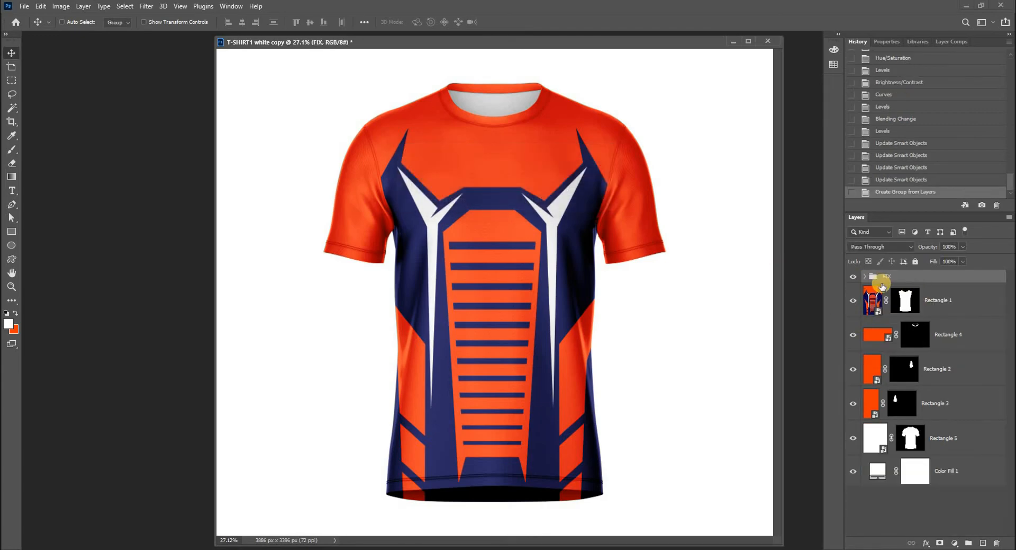
left_click(853, 276)
left_click(854, 277)
left_click(853, 277)
left_click(850, 277)
Group the layers from Rectangle 1 down to Rectangle 5 under the name SMART Objects and expand that group
left_click(877, 430)
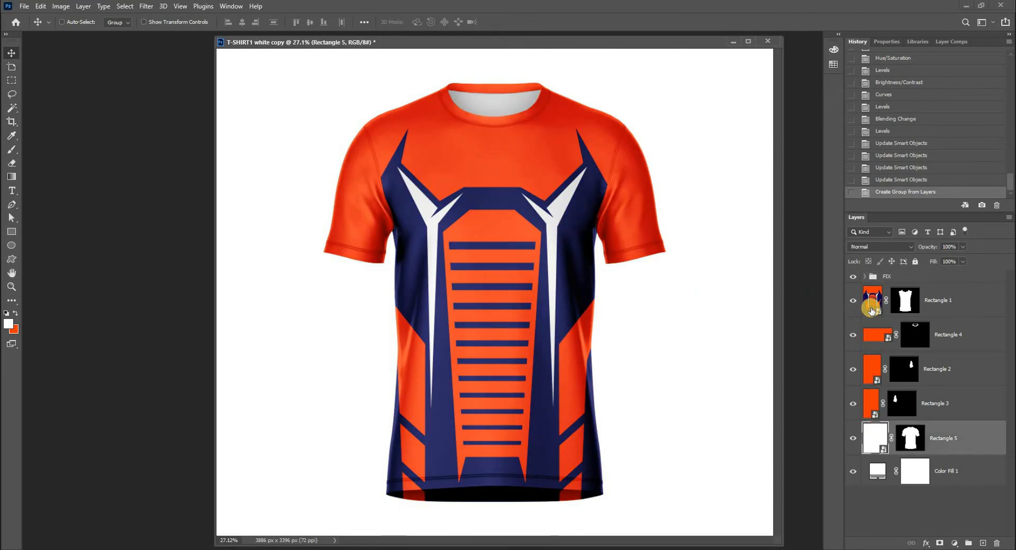
right_click(872, 310)
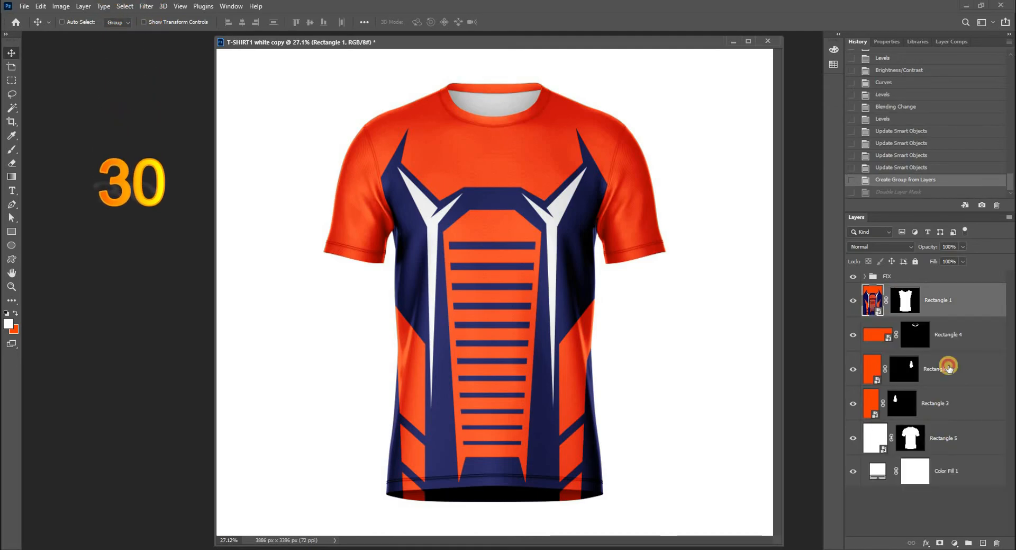
left_click(948, 434)
left_click(951, 310, "shift")
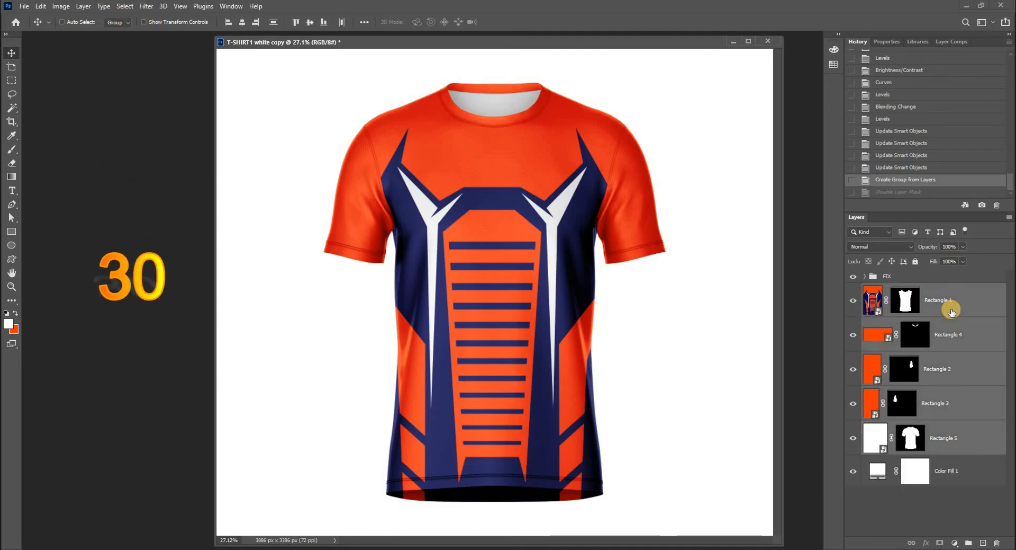
right_click(951, 312)
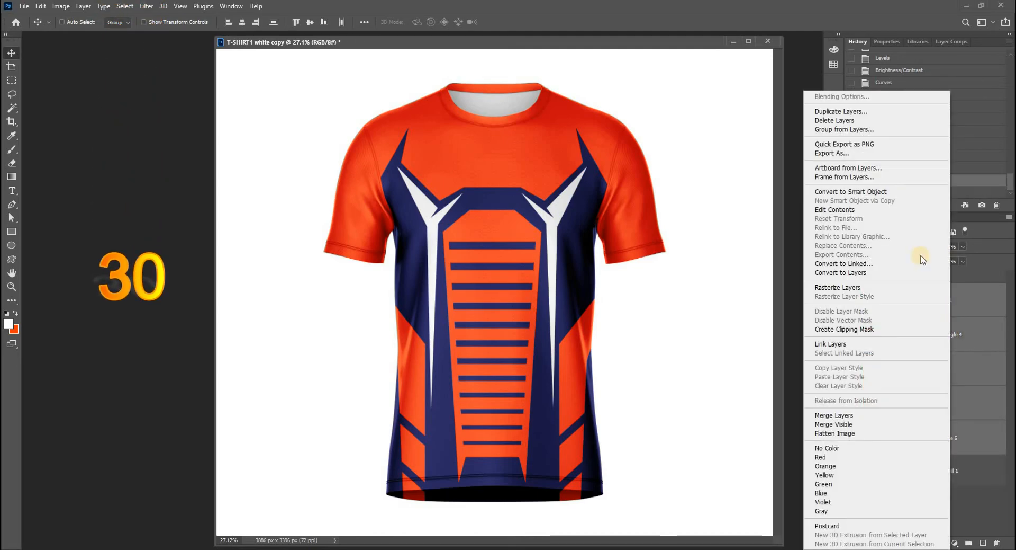
left_click(846, 130)
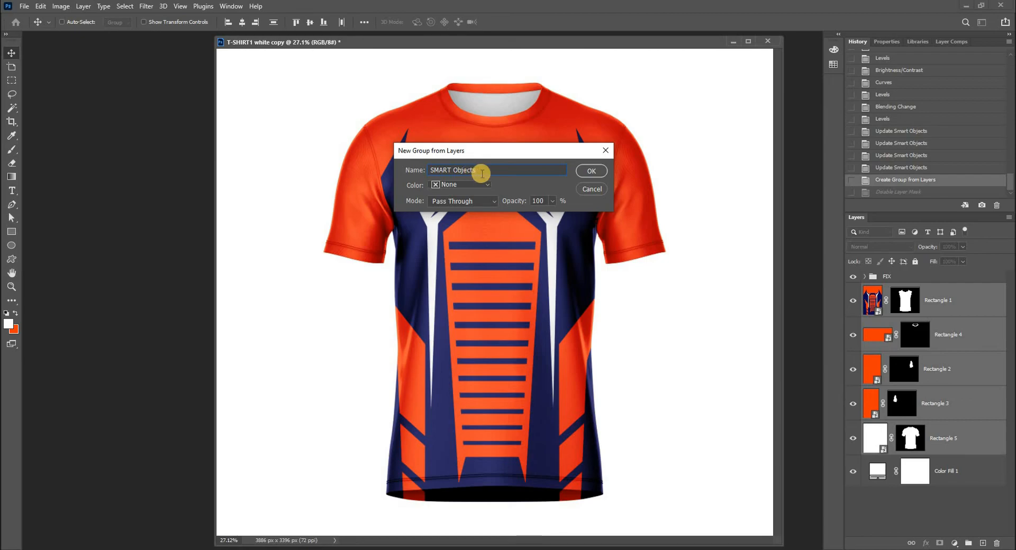
left_click(598, 174)
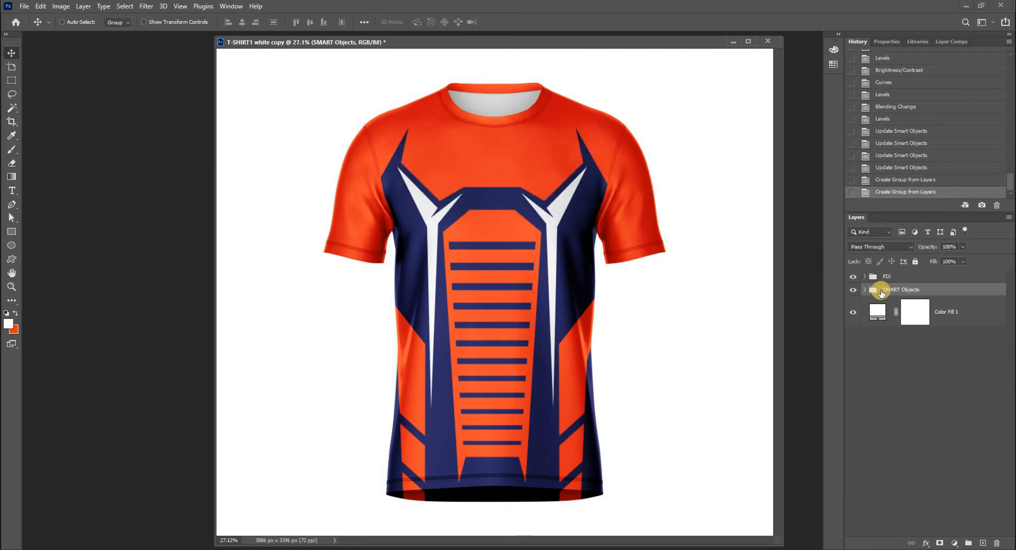
left_click(866, 290)
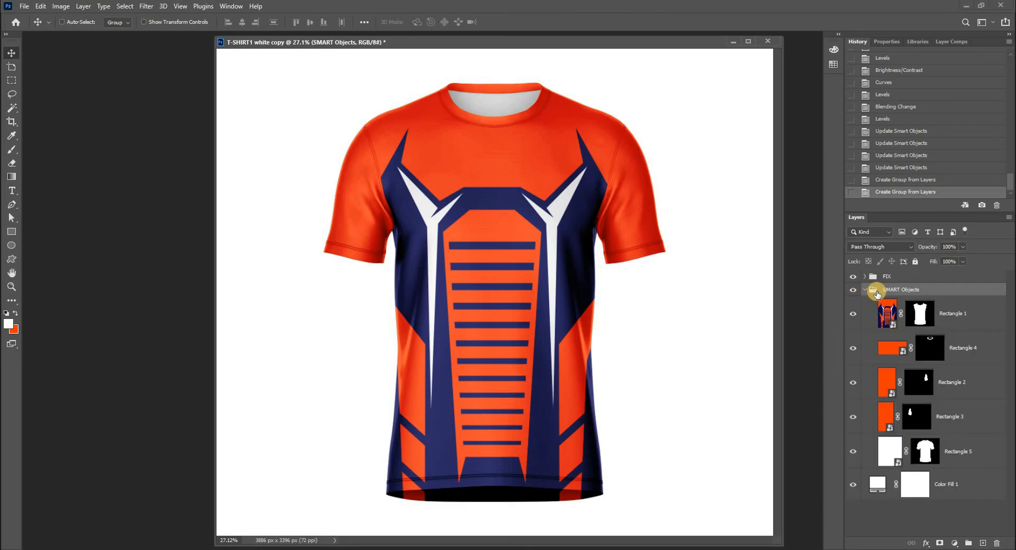
left_click(866, 276)
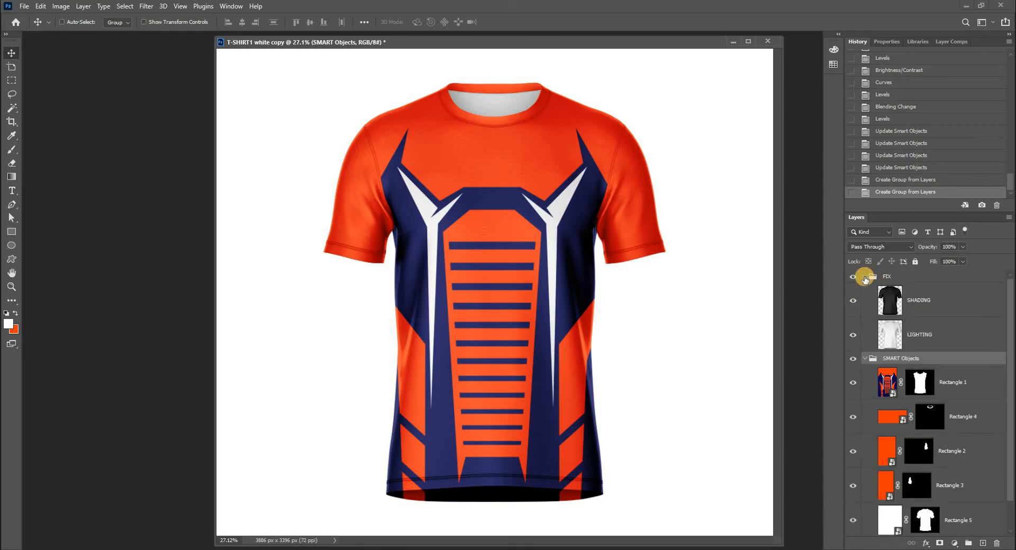
left_click(865, 277)
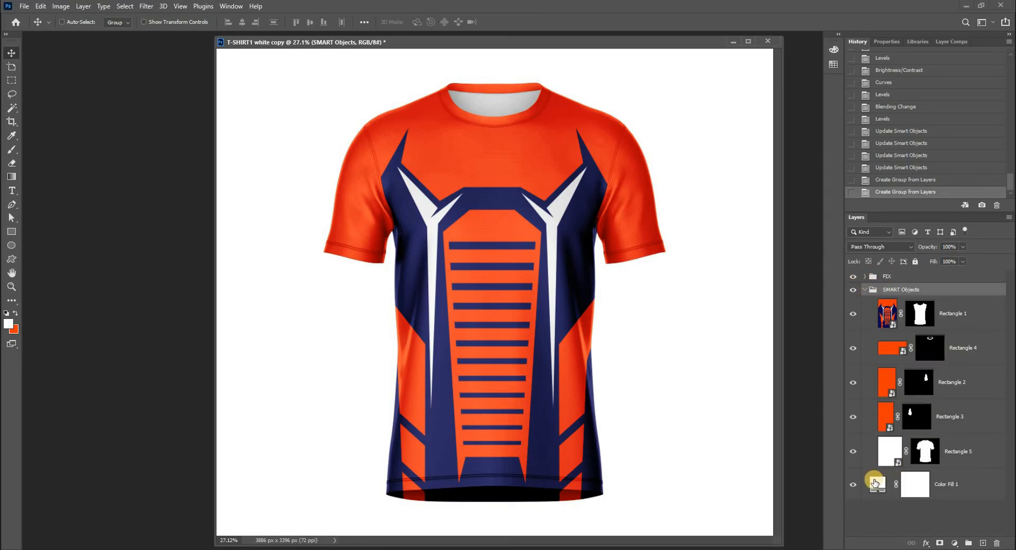
Add a Gradient Overlay to the Color Fill 1 background layer, with Radial style and Reverse enabled
double_click(875, 482)
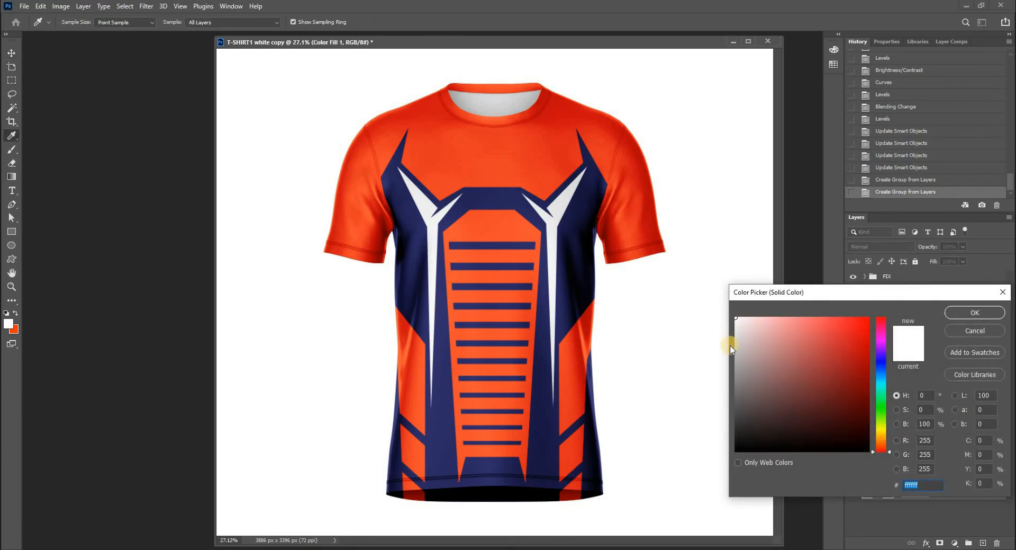
left_click(975, 330)
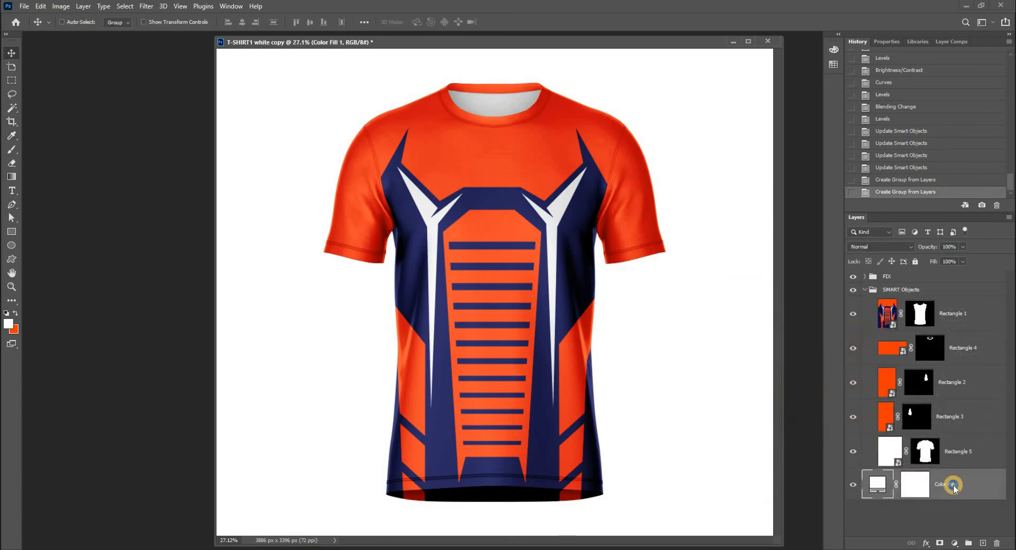
right_click(955, 486)
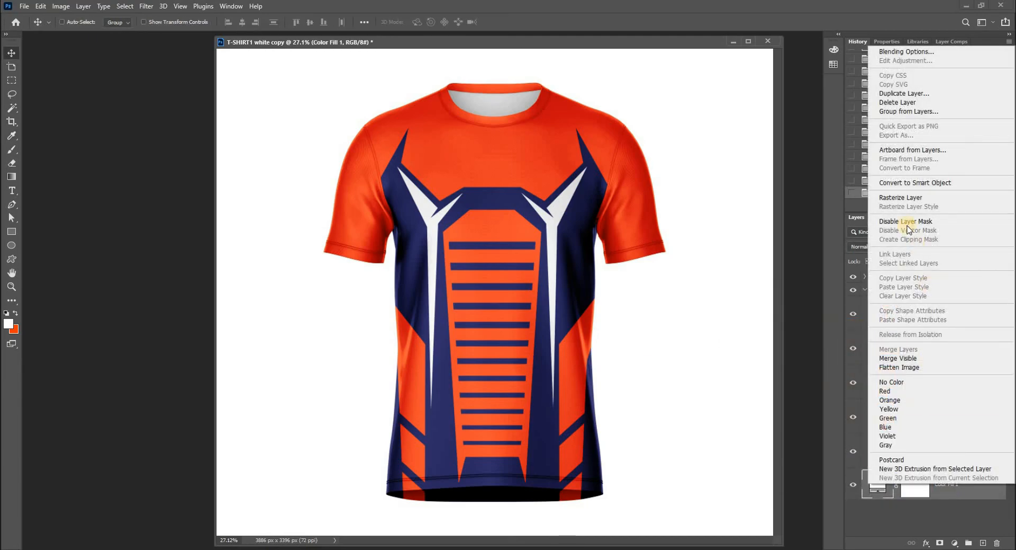
left_click(912, 53)
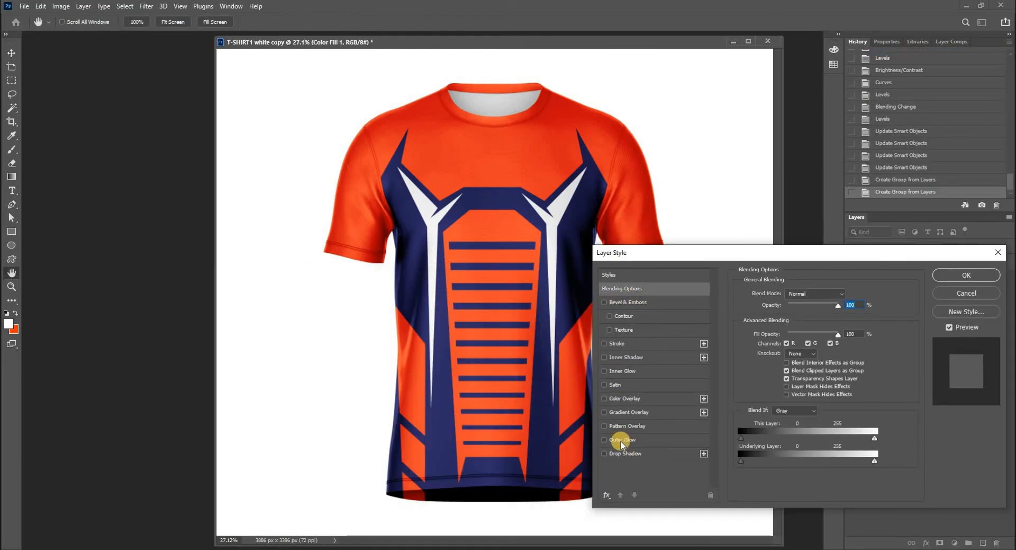
left_click(604, 412)
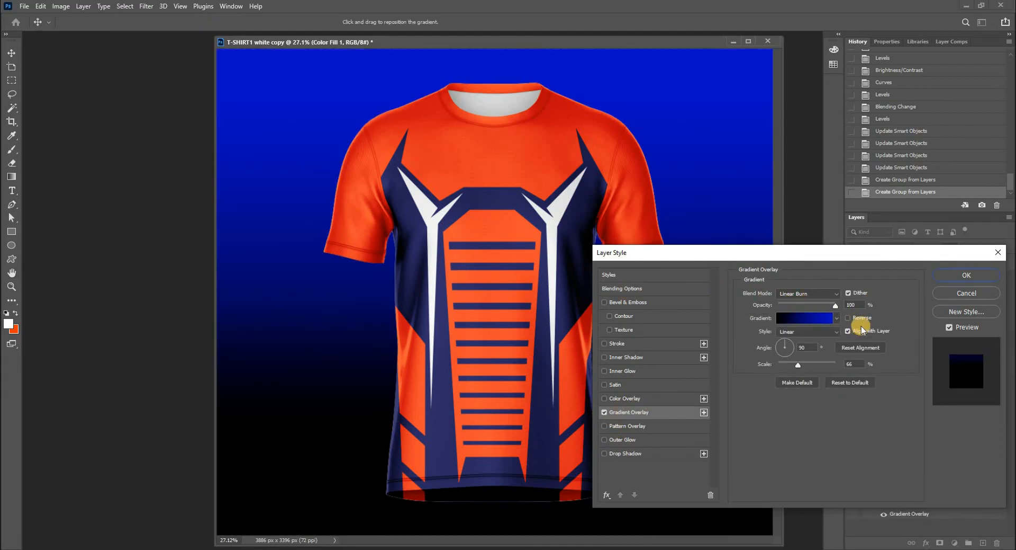
left_click(799, 332)
left_click(788, 341)
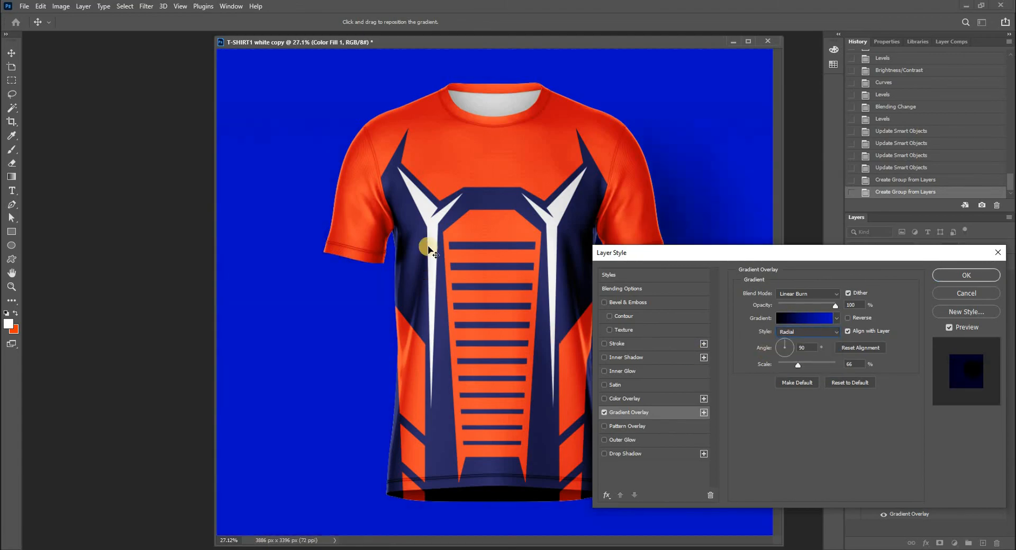
left_click(848, 317)
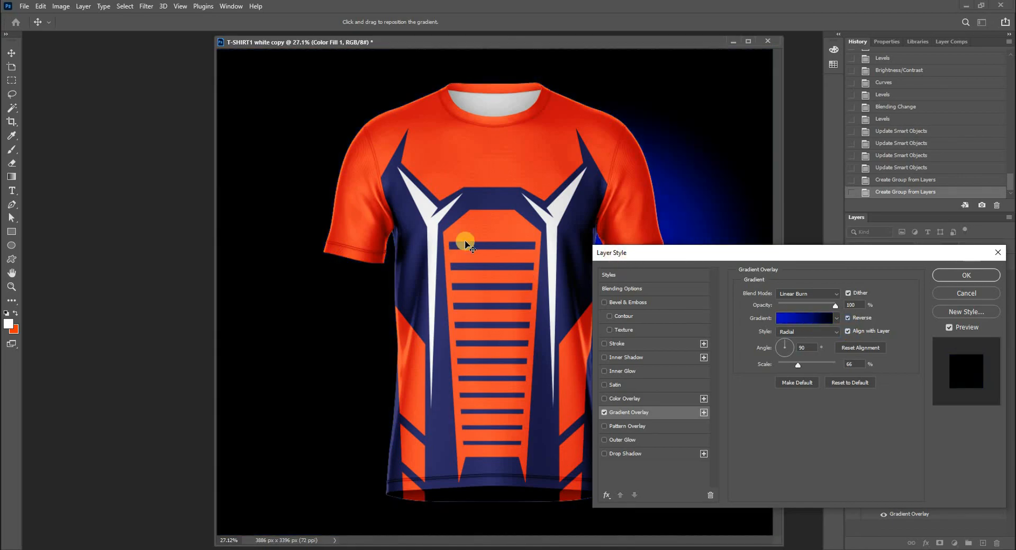
Centre the radial gradient behind the shirt, set its scale to 150%, and apply the layer style
key("ctrl+minus")
left_click_drag(465, 254, 387, 261)
key("ctrl+minus")
left_click_drag(697, 254, 833, 272)
left_click_drag(935, 381, 979, 377)
left_click_drag(915, 272, 888, 272)
left_click_drag(553, 316, 553, 325)
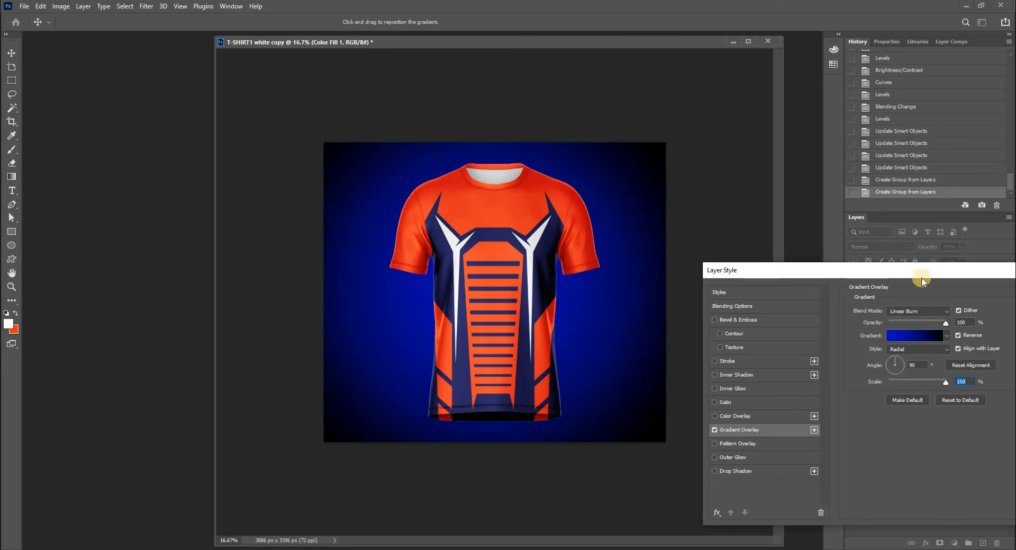
key("Return")
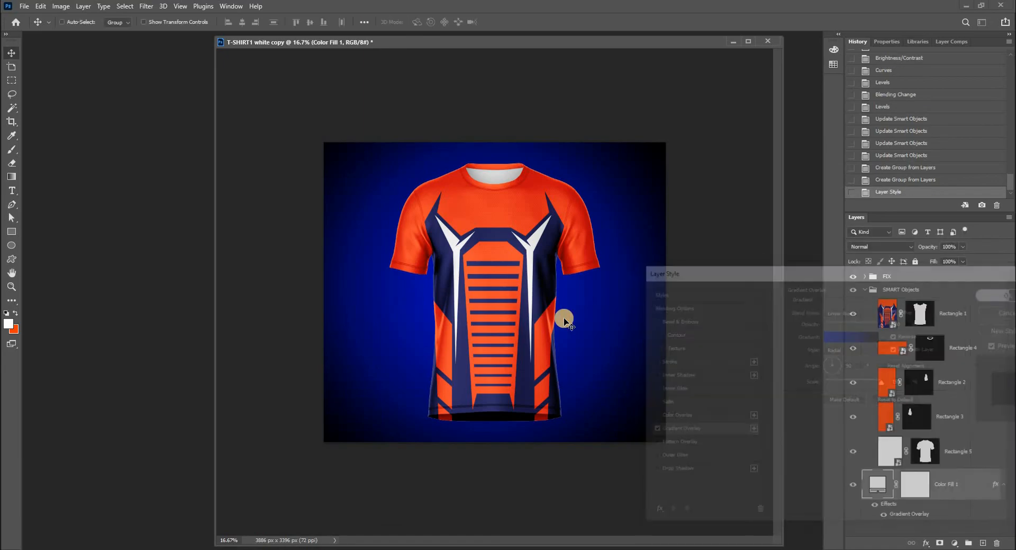
key("ctrl+0")
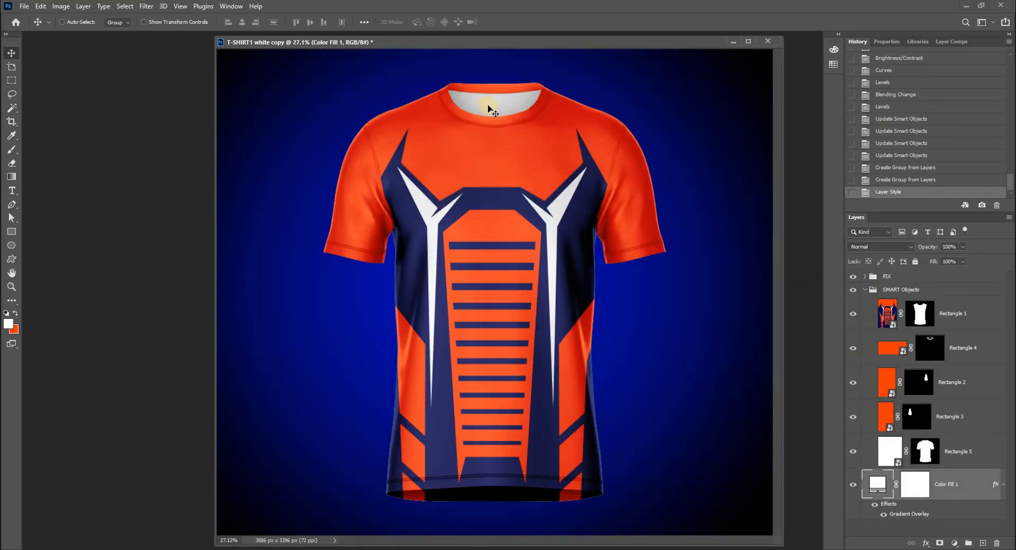
Check the Rectangle 5 layer by toggling its visibility, then fill its smart object with the orange background colour, save and close it
left_click(849, 451)
left_click(849, 451)
left_click(852, 453)
left_click(849, 452)
left_click(891, 450)
double_click(885, 446)
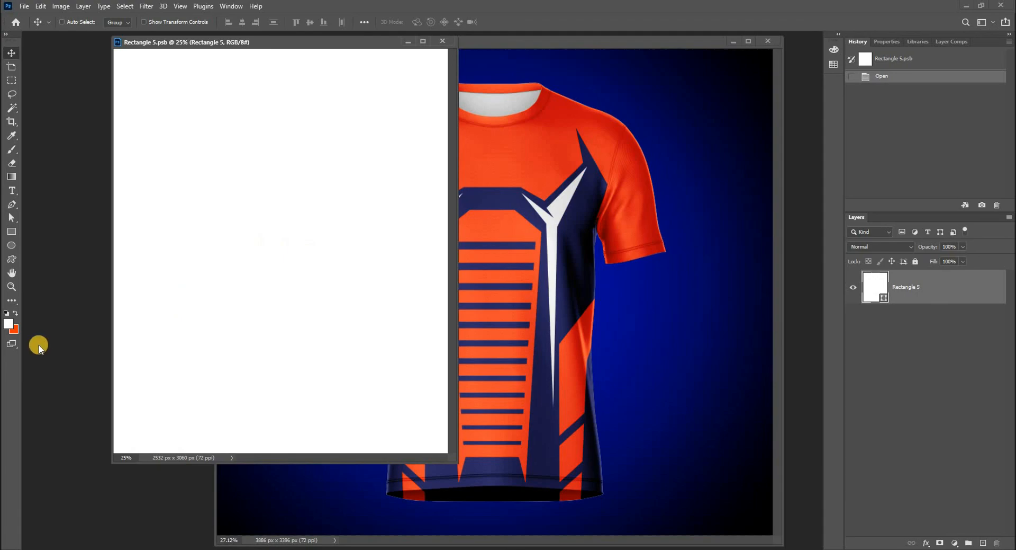
key("ctrl+BackSpace")
key("ctrl+s")
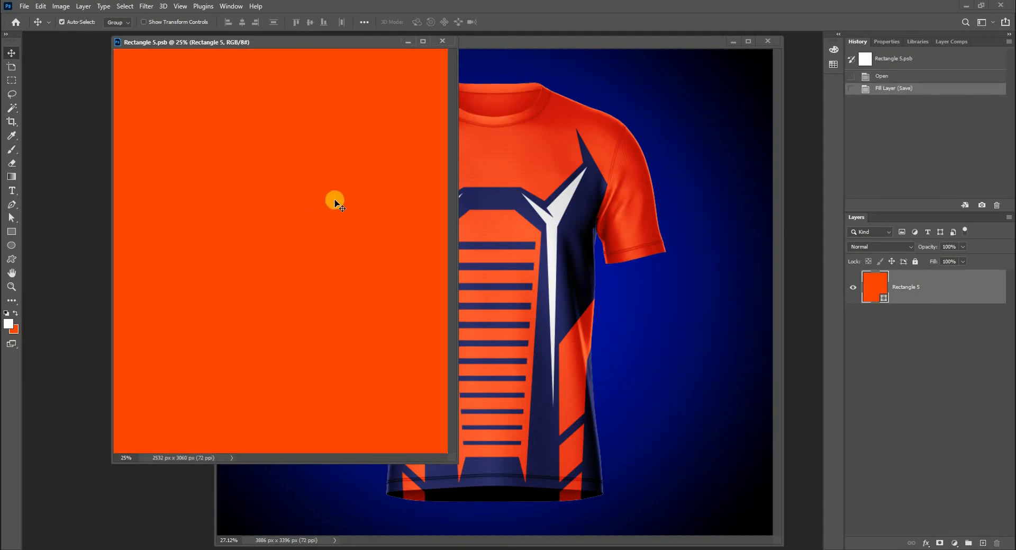
key("ctrl+w")
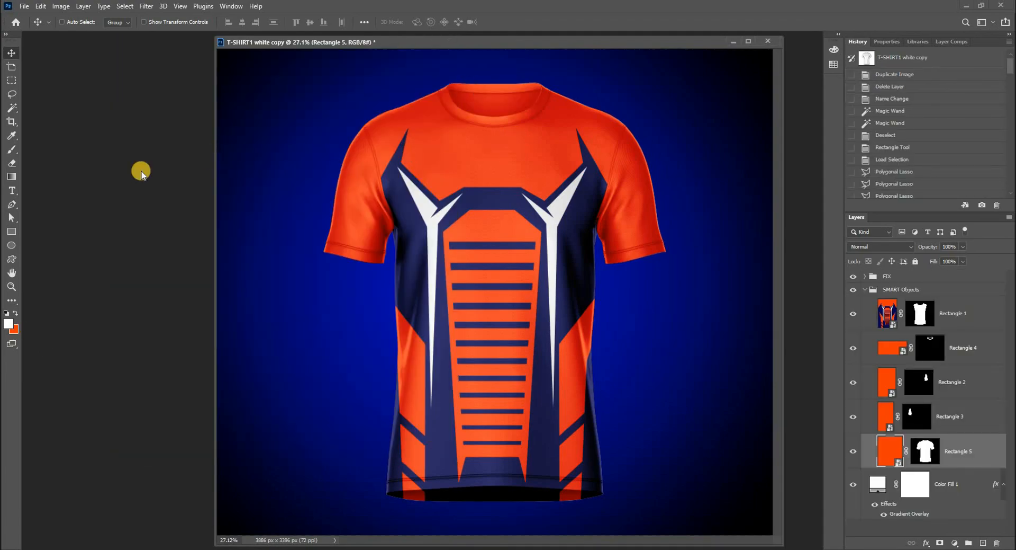